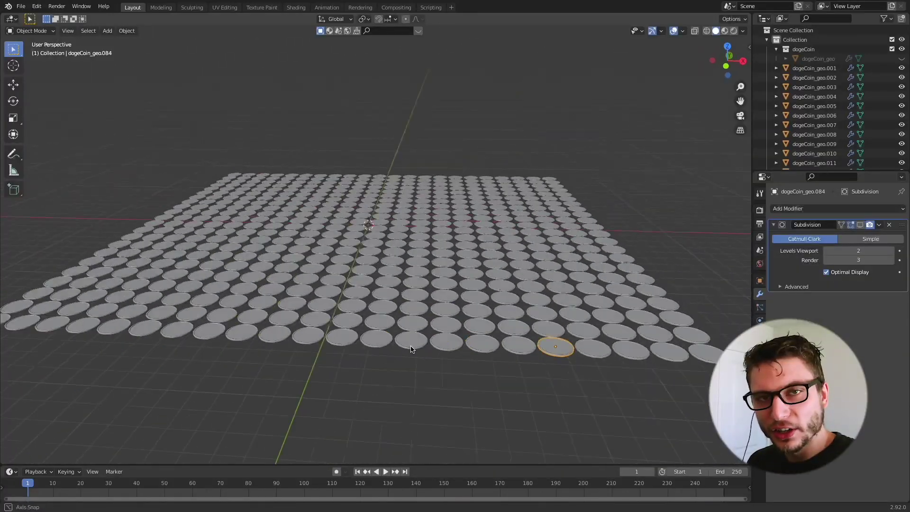
{"action": "scroll", "coordinate": [417, 350], "scroll_direction": "down", "scroll_amount": 2}
- Change the test coin's rigid body collision shape in the Physics settings
{"action": "left_click_drag", "start_coordinate": [643, 113], "coordinate": [186, 306]}
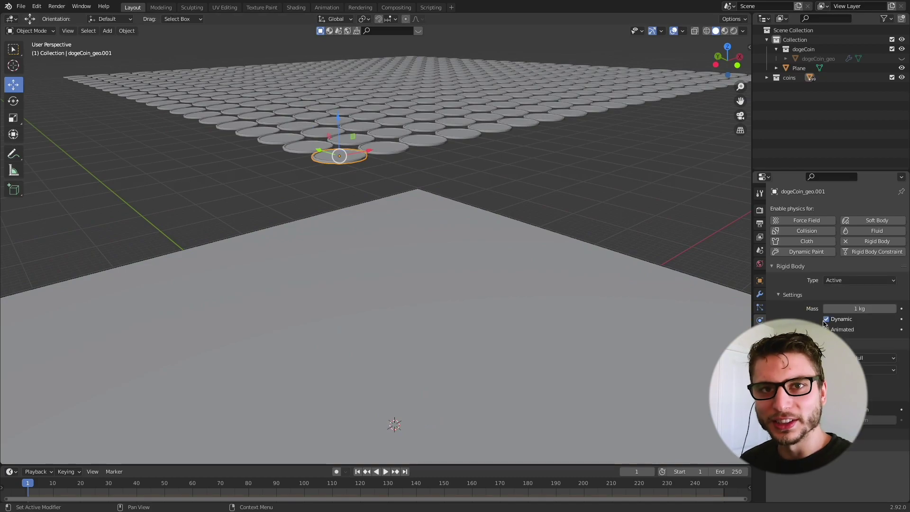
{"action": "left_click", "coordinate": [859, 358]}
{"action": "left_click", "coordinate": [857, 400]}
{"action": "scroll", "coordinate": [339, 156], "scroll_direction": "up", "scroll_amount": 4}
{"action": "middle_click_drag", "start_coordinate": [448, 229], "coordinate": [489, 273], "text": "shift"}
{"action": "left_click", "coordinate": [859, 358]}
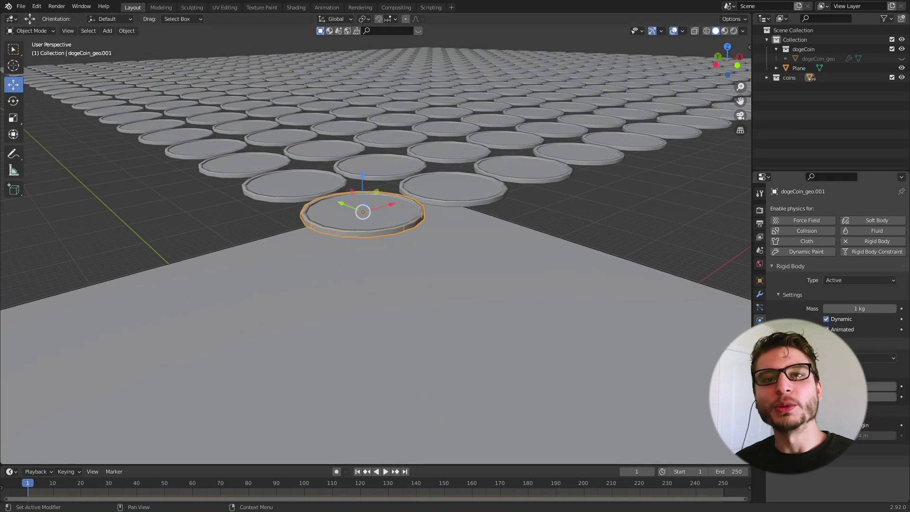
{"action": "scroll", "coordinate": [516, 164], "scroll_direction": "down", "scroll_amount": 8}
- Play the animation from the start to test how the coin falls
{"action": "key", "text": "space"}
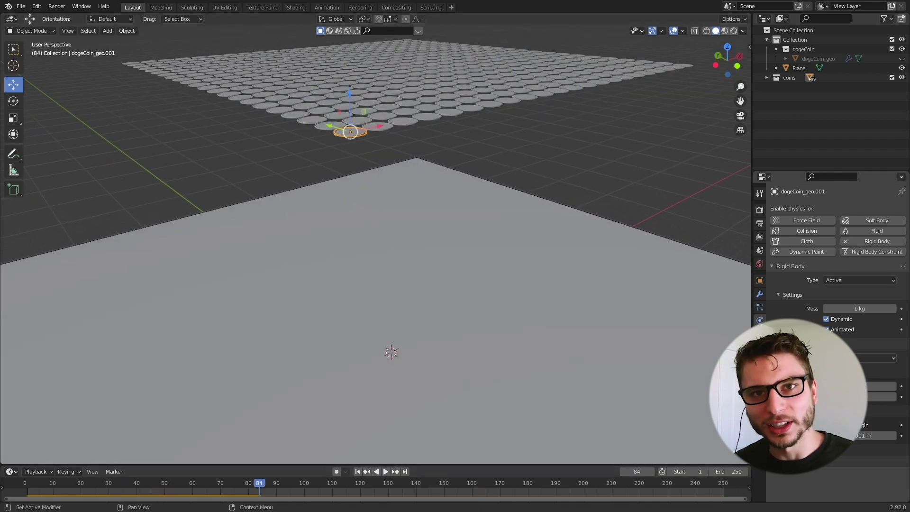
{"action": "key", "text": "space"}
{"action": "key", "text": "KP_Decimal"}
{"action": "key", "text": "KP_3"}
{"action": "left_click_drag", "start_coordinate": [396, 484], "coordinate": [279, 495]}
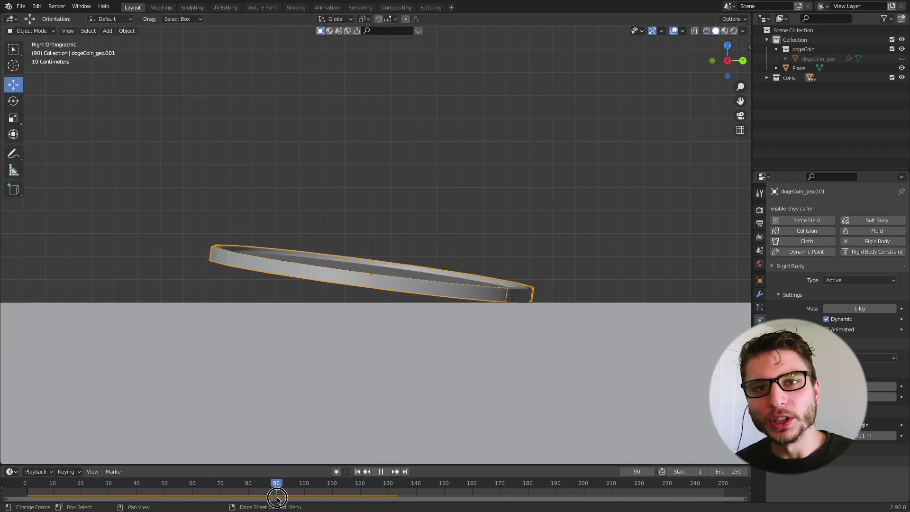
{"action": "key", "text": "space"}
{"action": "left_click", "coordinate": [358, 472]}
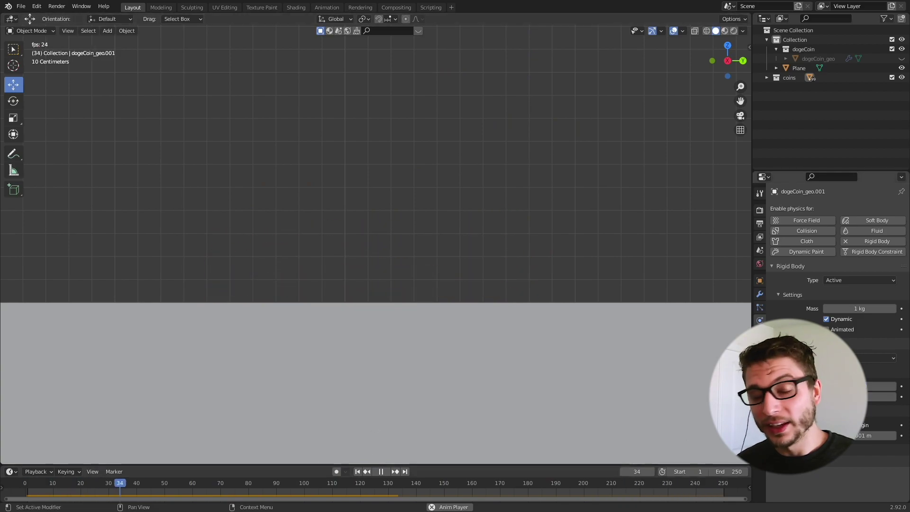
{"action": "key", "text": "space"}
{"action": "middle_click_drag", "start_coordinate": [421, 340], "coordinate": [434, 343]}
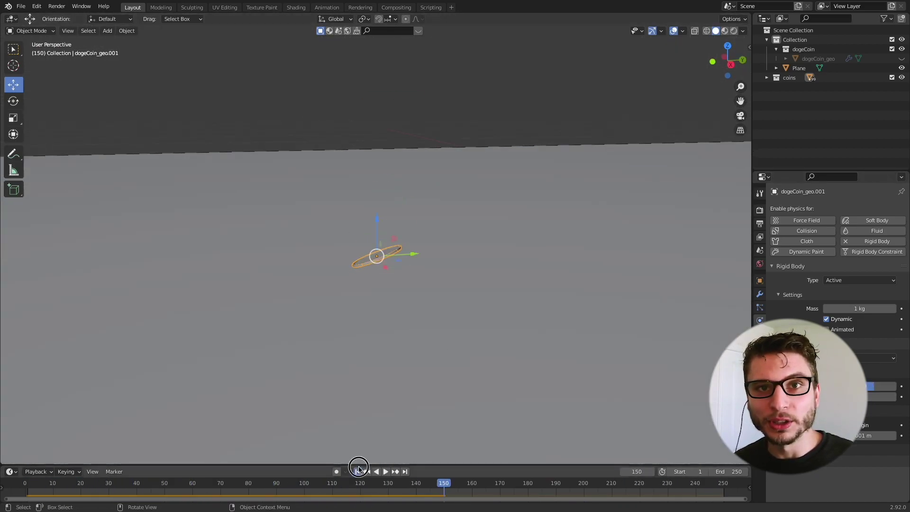
- Box-select all coins and apply Object > Rigid Body > Copy from Active
{"action": "middle_click_drag", "start_coordinate": [410, 302], "coordinate": [507, 347]}
{"action": "left_click_drag", "start_coordinate": [157, 177], "coordinate": [640, 298]}
{"action": "left_click", "coordinate": [127, 31]}
{"action": "mouse_move", "coordinate": [157, 253]}
{"action": "left_click", "coordinate": [301, 308]}
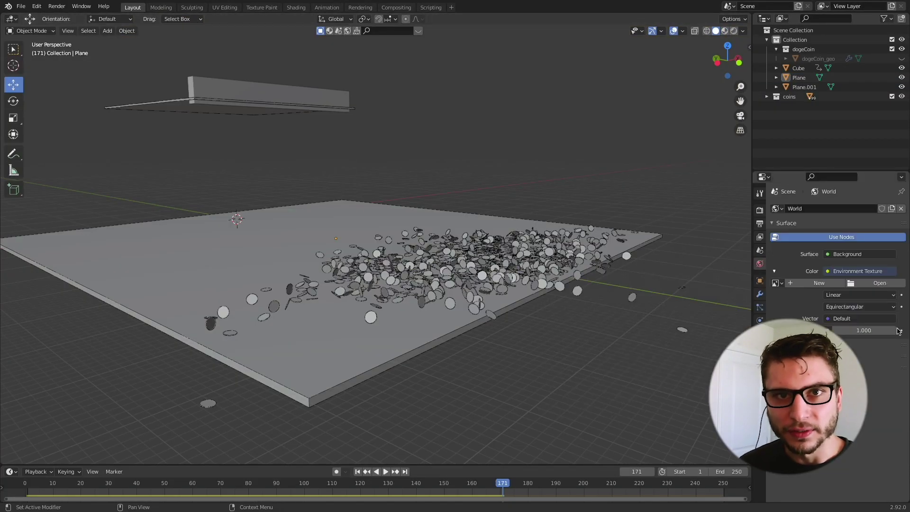
- Load the syferfontein HDR from Downloads as the world environment texture
{"action": "left_click", "coordinate": [880, 283]}
{"action": "left_click", "coordinate": [245, 303]}
{"action": "double_click", "coordinate": [650, 198]}
- Switch to Rendered shading and frame the view down onto the fallen coins
{"action": "left_click", "coordinate": [734, 31]}
{"action": "scroll", "coordinate": [370, 285], "scroll_direction": "up", "scroll_amount": 4}
{"action": "middle_click_drag", "start_coordinate": [360, 289], "coordinate": [370, 265]}
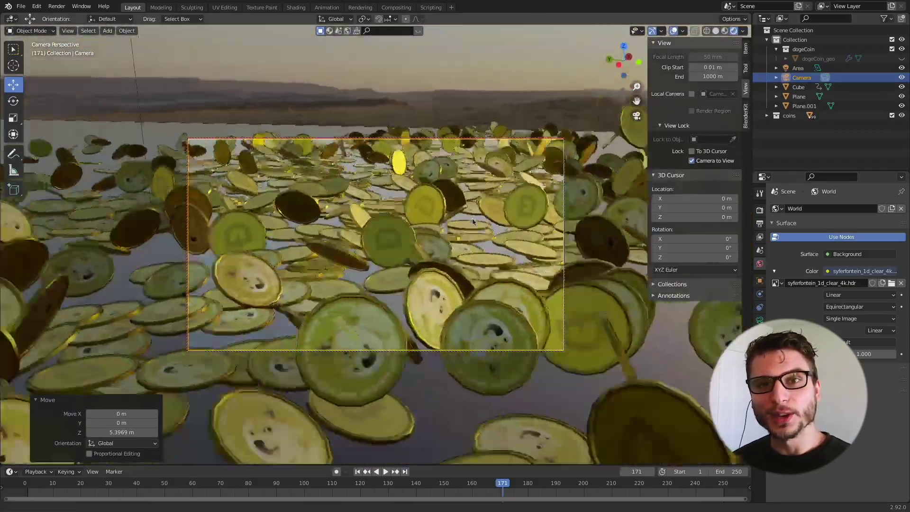
{"action": "middle_click_drag", "start_coordinate": [472, 221], "coordinate": [469, 256], "text": "shift"}
{"action": "scroll", "coordinate": [467, 237], "scroll_direction": "up", "scroll_amount": 3}
{"action": "middle_click_drag", "start_coordinate": [460, 209], "coordinate": [349, 221]}
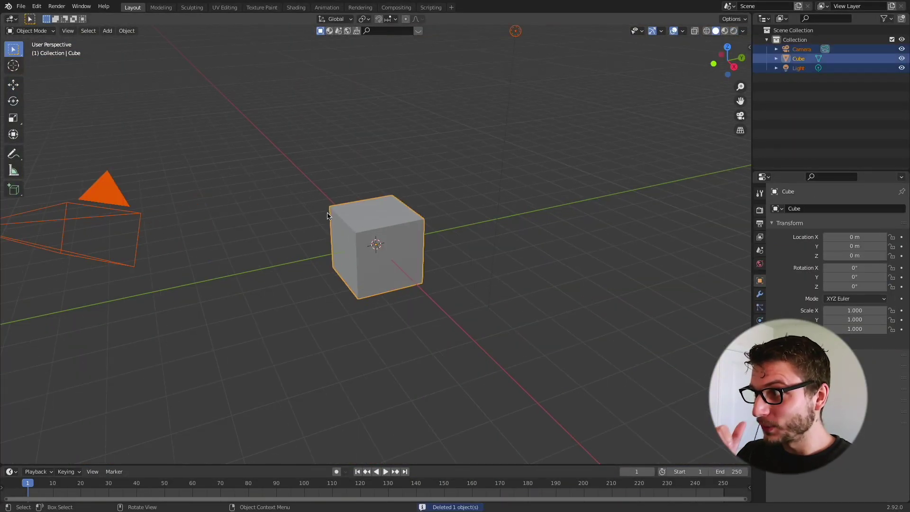
- Select and delete the default camera, cube and light
{"action": "scroll", "coordinate": [328, 213], "scroll_direction": "down", "scroll_amount": 1}
{"action": "left_click", "coordinate": [323, 196]}
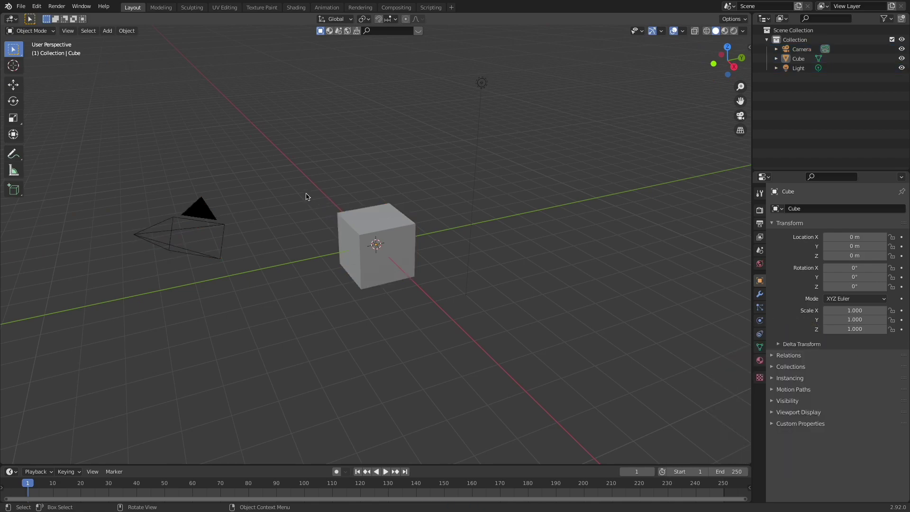
{"action": "key", "text": "a"}
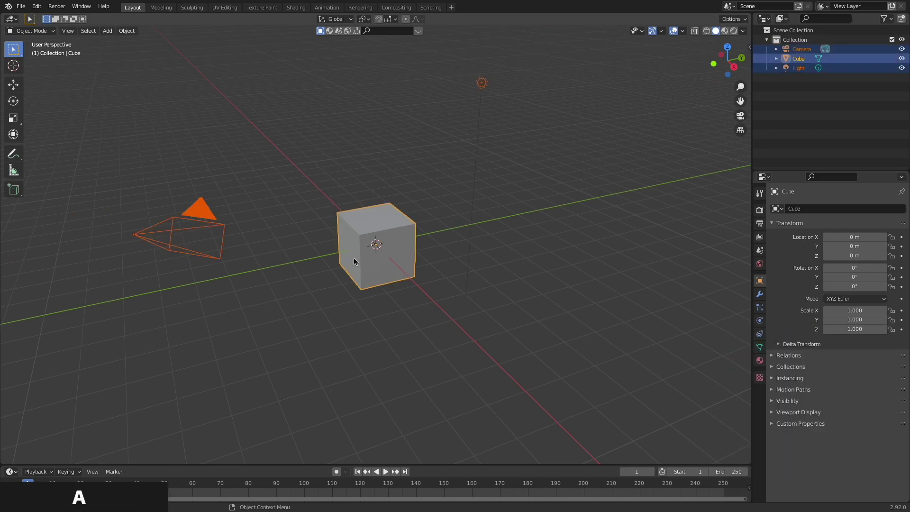
{"action": "key", "text": "x"}
{"action": "left_click", "coordinate": [331, 262]}
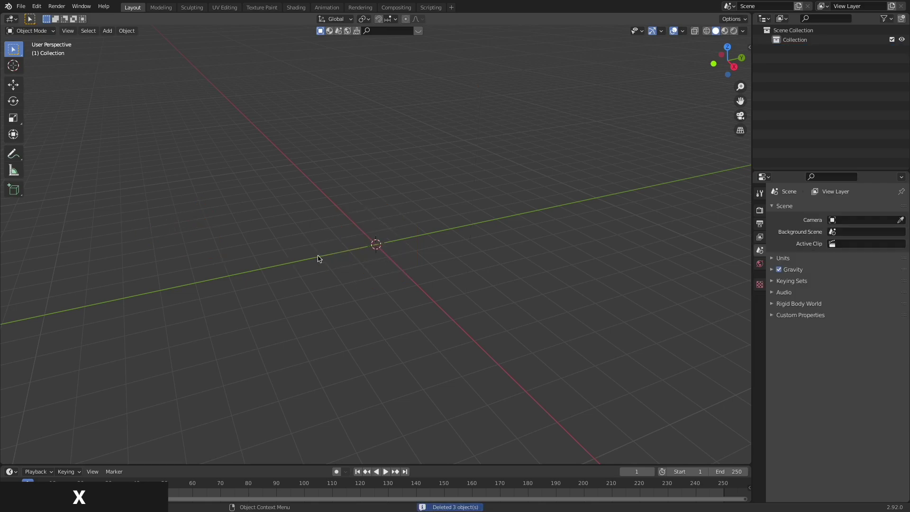
- Append the dogeCoin collection from the coin .blend file and view the coin
{"action": "left_click", "coordinate": [21, 6]}
{"action": "left_click", "coordinate": [60, 113]}
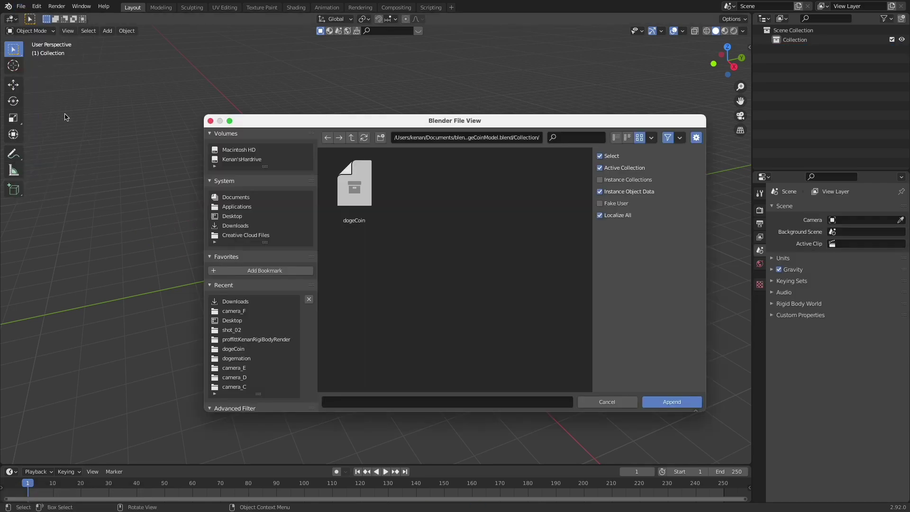
{"action": "left_click", "coordinate": [369, 186]}
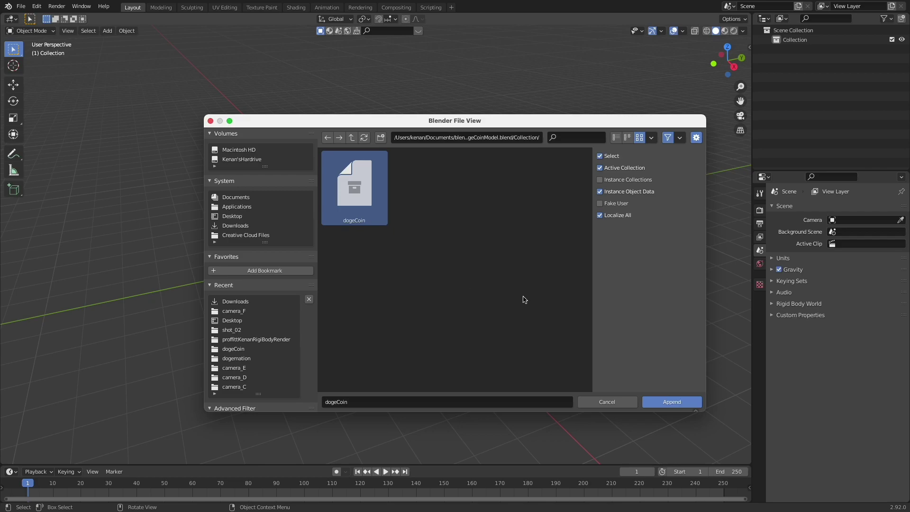
{"action": "left_click_drag", "start_coordinate": [454, 122], "coordinate": [388, 97]}
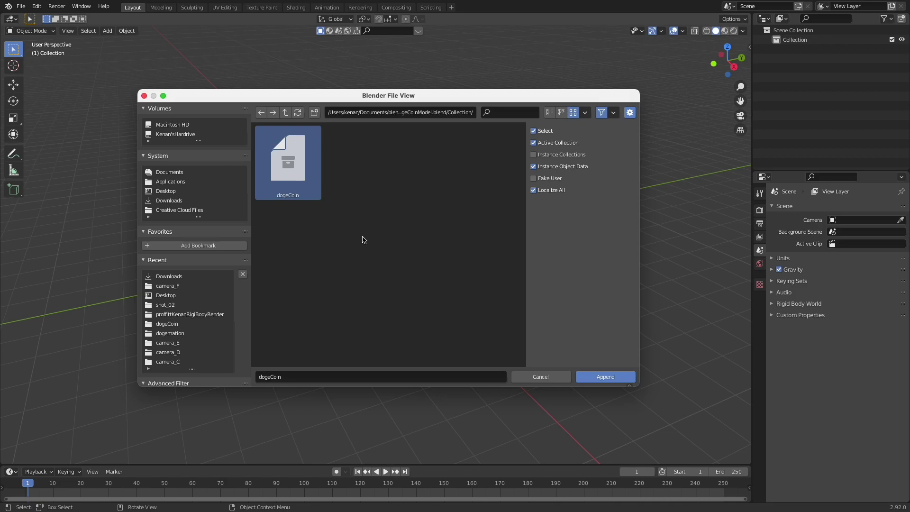
{"action": "left_click", "coordinate": [611, 381]}
{"action": "scroll", "coordinate": [351, 242], "scroll_direction": "up", "scroll_amount": 3}
{"action": "middle_click_drag", "start_coordinate": [392, 315], "coordinate": [443, 335]}
{"action": "scroll", "coordinate": [450, 333], "scroll_direction": "up", "scroll_amount": 3}
{"action": "scroll", "coordinate": [454, 332], "scroll_direction": "down", "scroll_amount": 1}
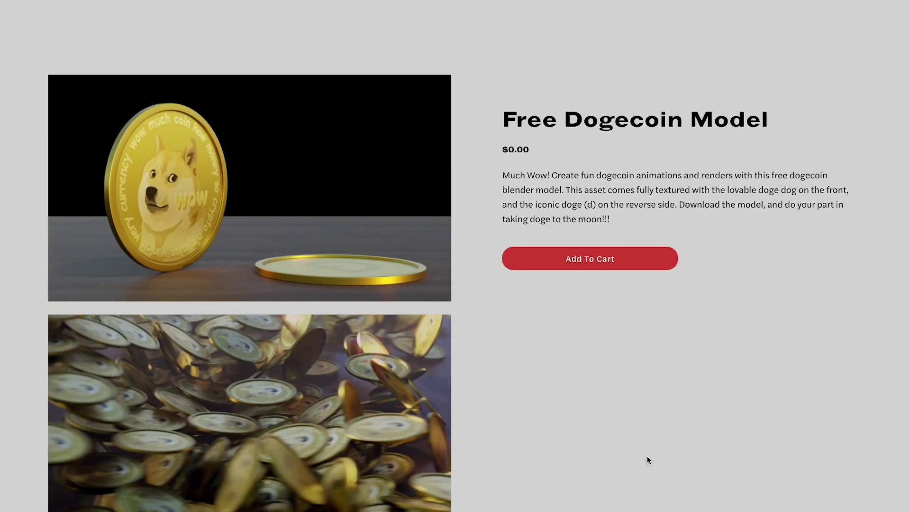
{"action": "scroll", "coordinate": [647, 460], "scroll_direction": "down", "scroll_amount": 1}
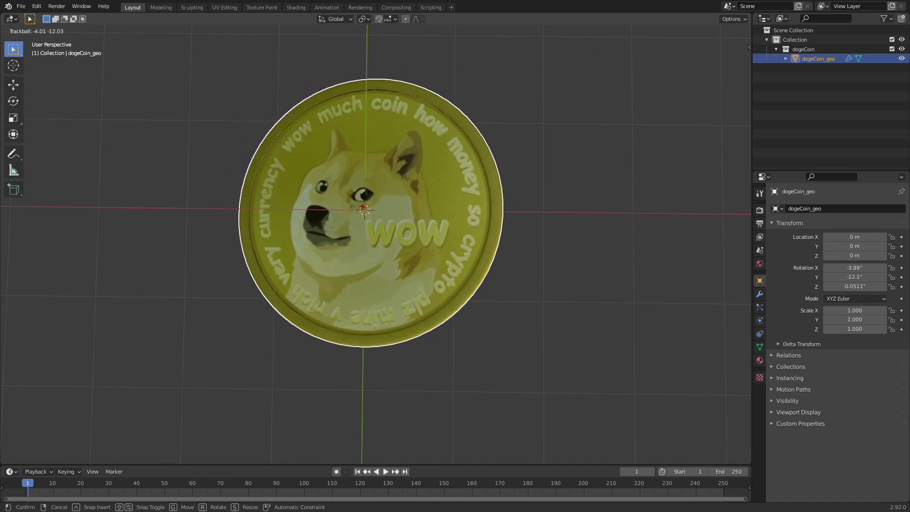
- Clear dogeCoin_geo's rotation with Alt+R and disable its Subdivision modifier in the viewport
{"action": "left_click", "coordinate": [375, 212]}
{"action": "key", "text": "alt+r"}
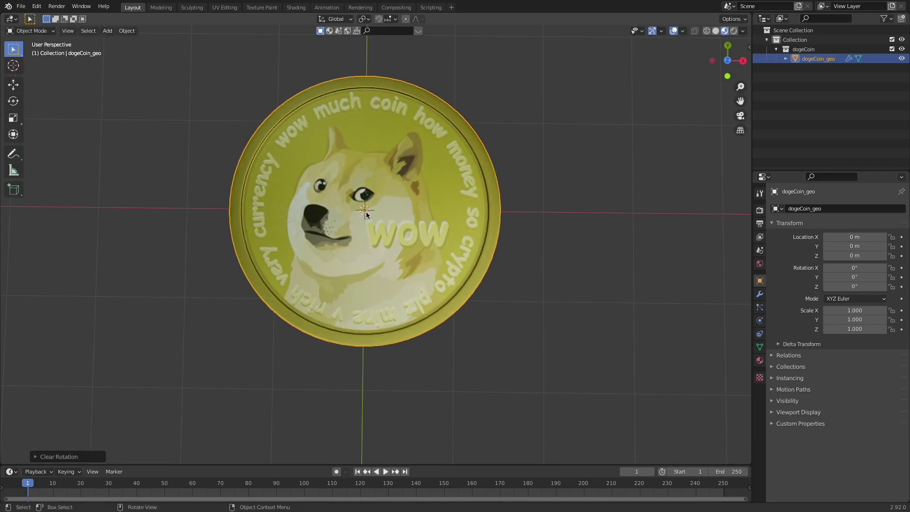
{"action": "scroll", "coordinate": [368, 211], "scroll_direction": "down", "scroll_amount": 3}
{"action": "left_click", "coordinate": [760, 294]}
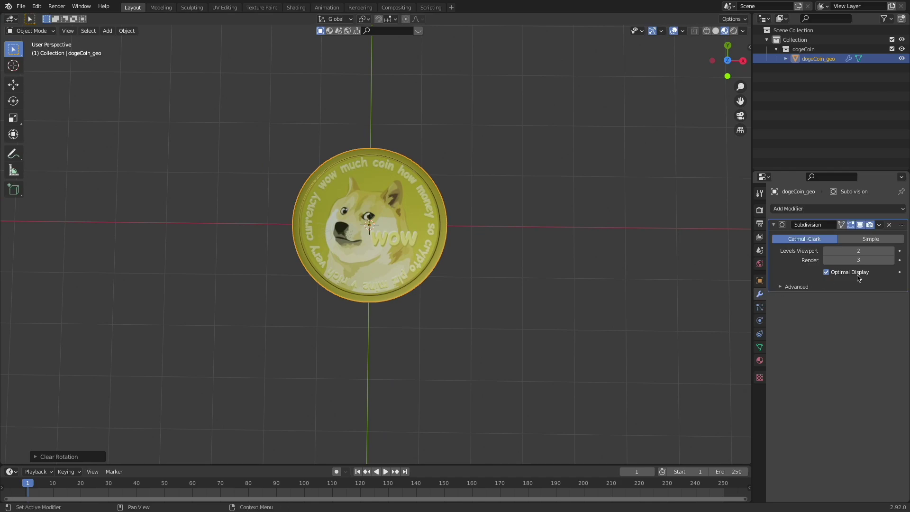
{"action": "left_click", "coordinate": [861, 225]}
{"action": "scroll", "coordinate": [382, 194], "scroll_direction": "up", "scroll_amount": 4}
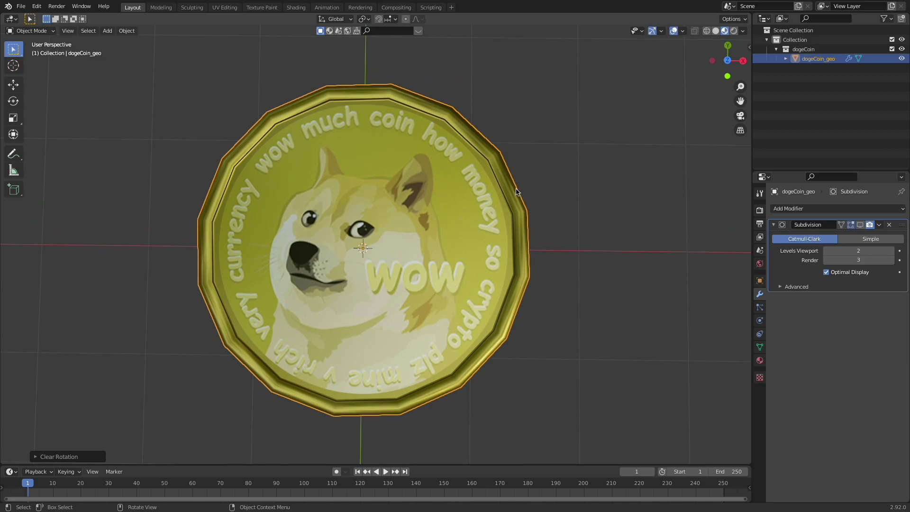
- Hide the coin, then add a mesh plane and scale it up
{"action": "key", "text": "h"}
{"action": "key", "text": "shift+a"}
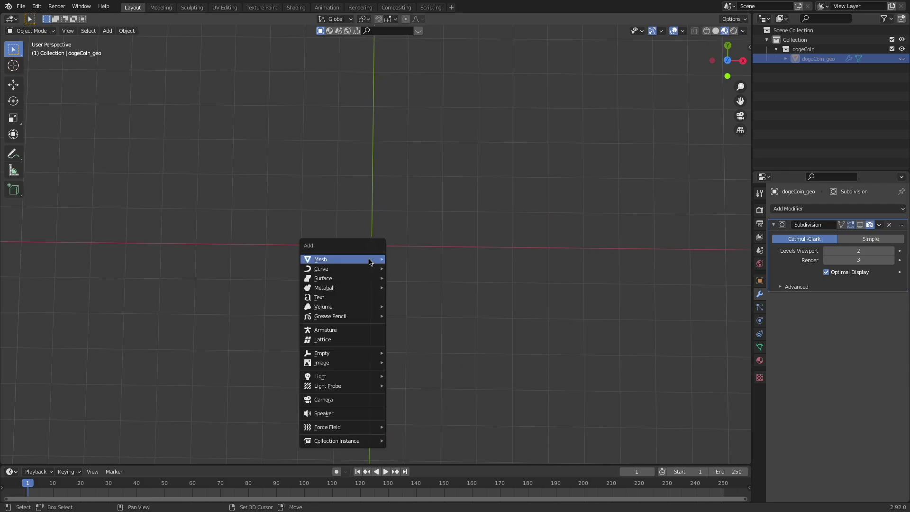
{"action": "mouse_move", "coordinate": [379, 258]}
{"action": "left_click", "coordinate": [407, 258]}
{"action": "key", "text": "s"}
{"action": "left_click", "coordinate": [22, 309]}
{"action": "mouse_move", "coordinate": [337, 223]}
{"action": "middle_mouse_down"}
{"action": "mouse_move", "coordinate": [336, 262]}
{"action": "mouse_move", "coordinate": [340, 227]}
{"action": "middle_mouse_up"}
- Subdivide the plane in Edit Mode with 20 cuts
{"action": "key", "text": "Tab"}
{"action": "right_click", "coordinate": [313, 220]}
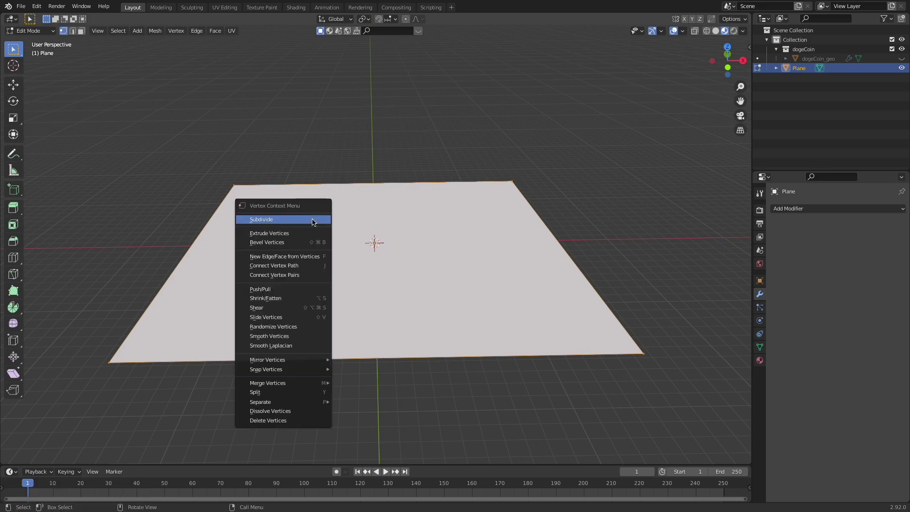
{"action": "left_click", "coordinate": [308, 220]}
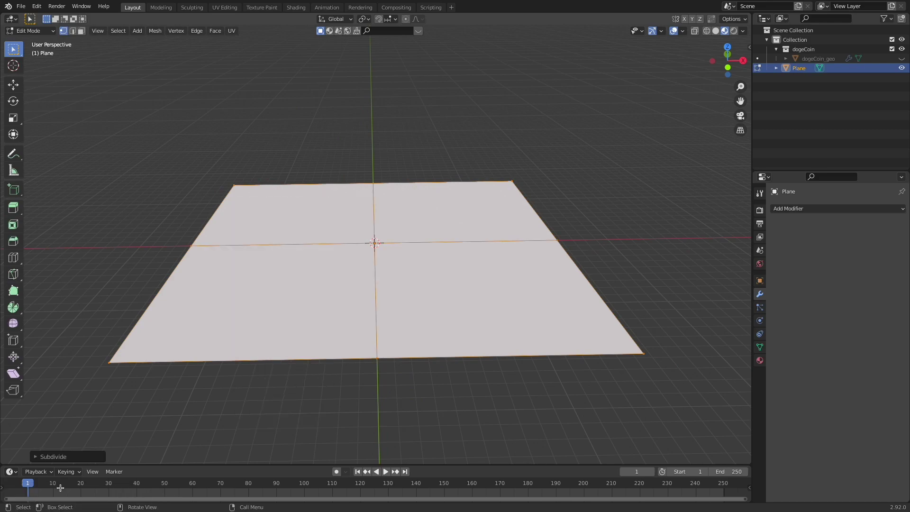
{"action": "left_click", "coordinate": [38, 456]}
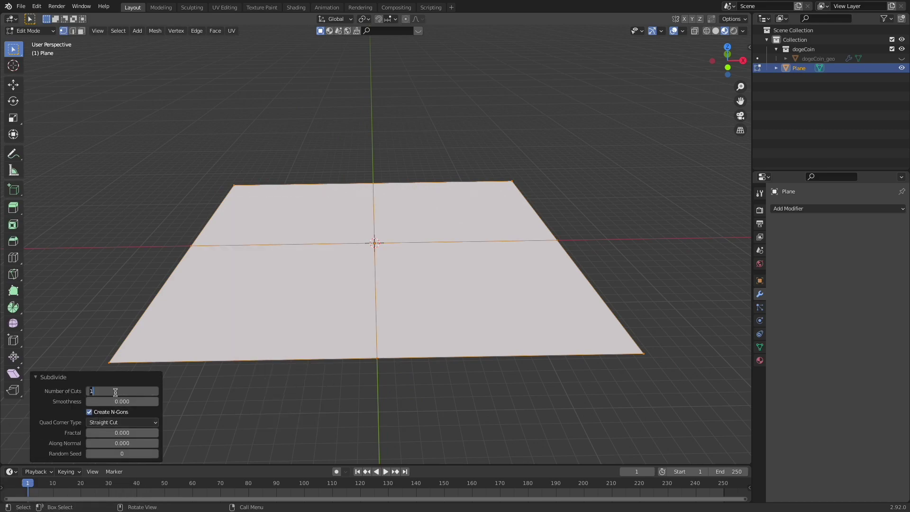
{"action": "key", "text": "Return"}
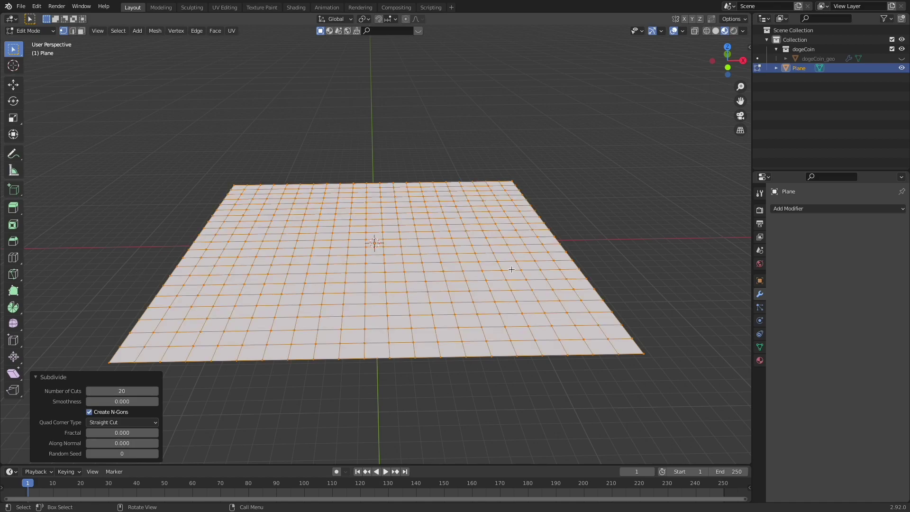
{"action": "middle_click_drag", "start_coordinate": [382, 209], "coordinate": [492, 237]}
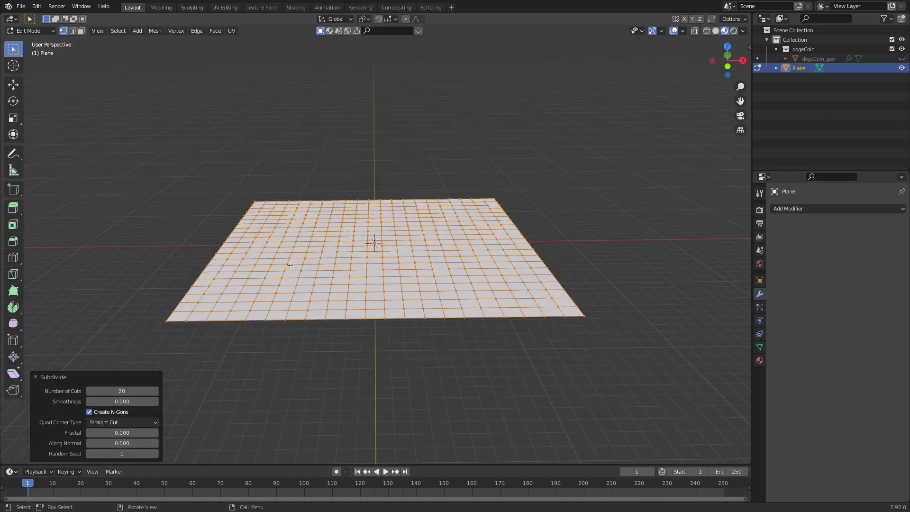
{"action": "scroll", "coordinate": [380, 258], "scroll_direction": "up", "scroll_amount": 2}
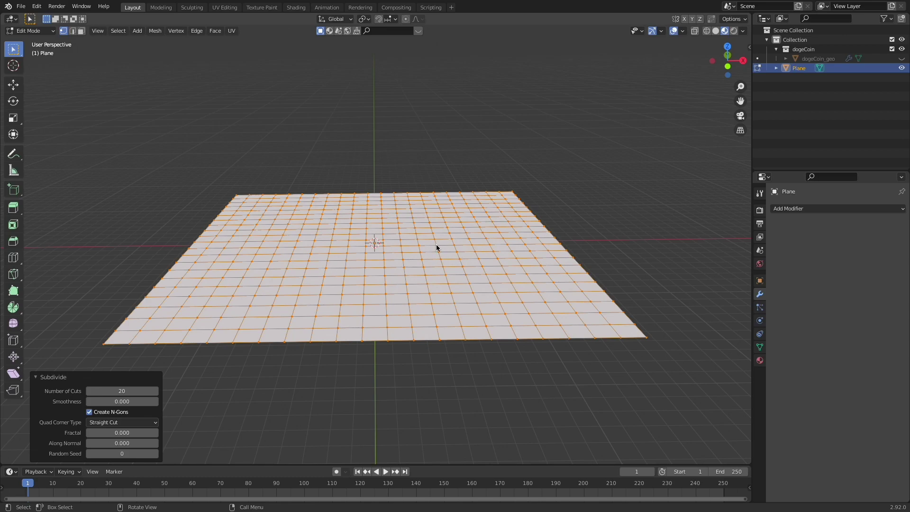
- Add a Hair particle system to the plane emitting from Vertices
{"action": "key", "text": "Tab"}
{"action": "left_click", "coordinate": [760, 308]}
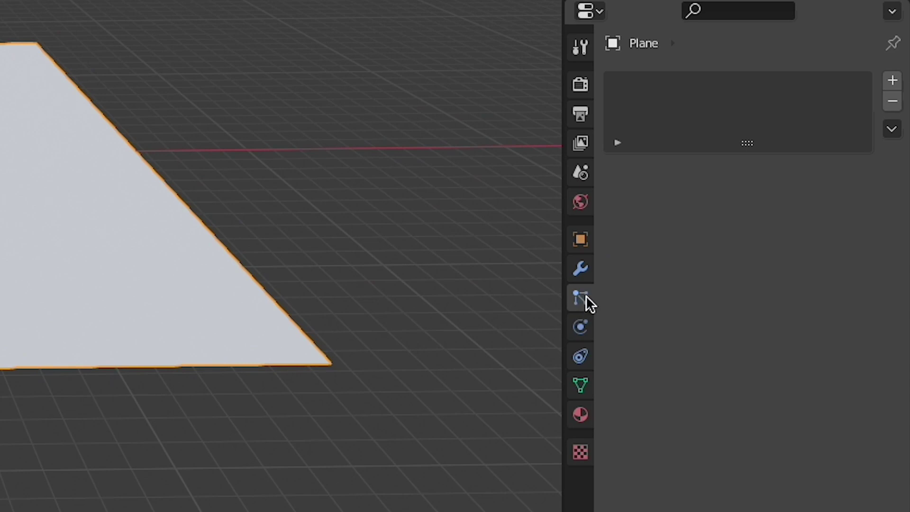
{"action": "left_click", "coordinate": [893, 81]}
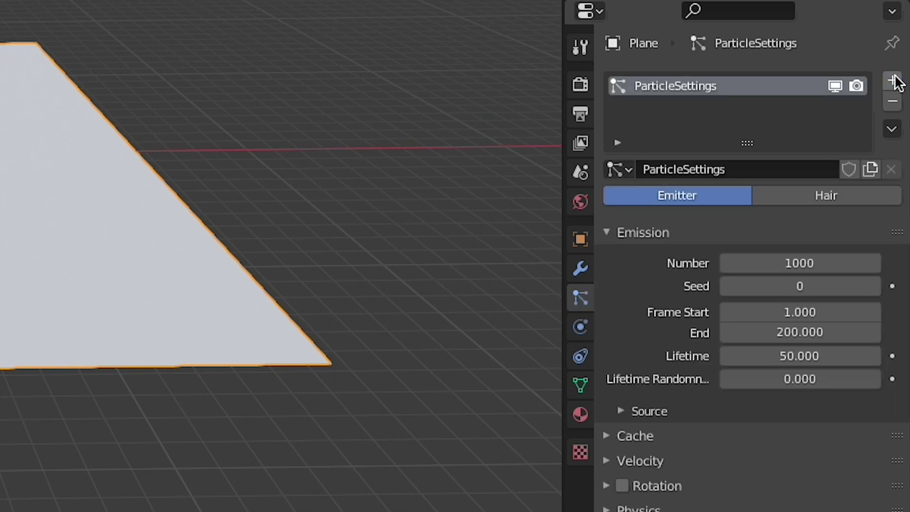
{"action": "left_click", "coordinate": [835, 194]}
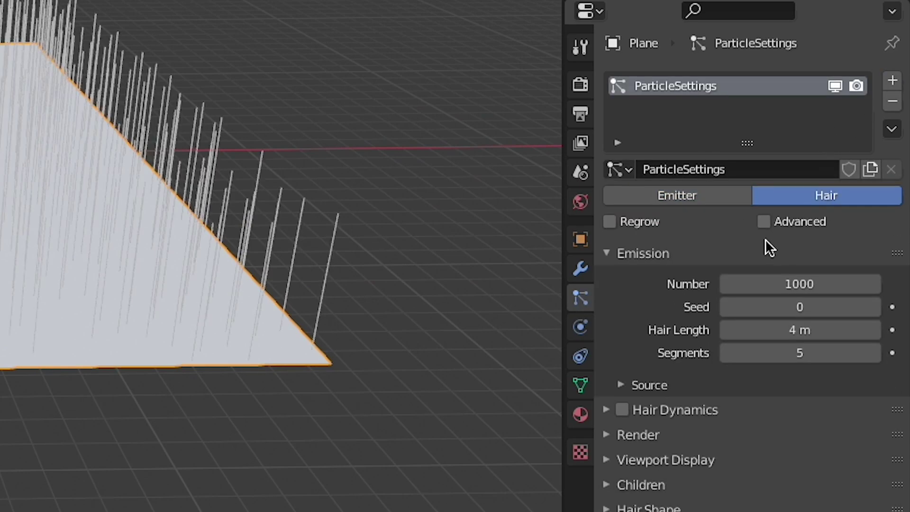
{"action": "left_click", "coordinate": [636, 360]}
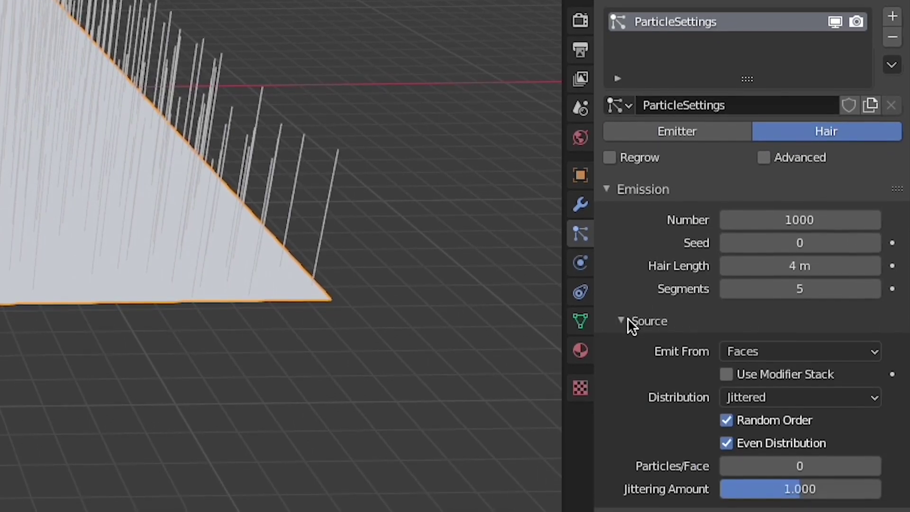
{"action": "left_click", "coordinate": [760, 387]}
{"action": "left_click", "coordinate": [757, 373]}
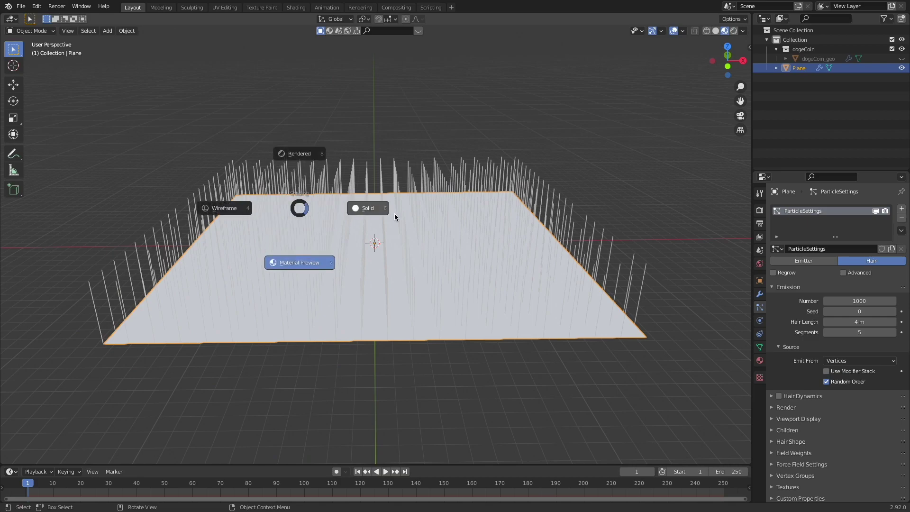
- Switch to Solid shading and orbit to inspect the hairs across the plane
{"action": "left_click", "coordinate": [366, 209]}
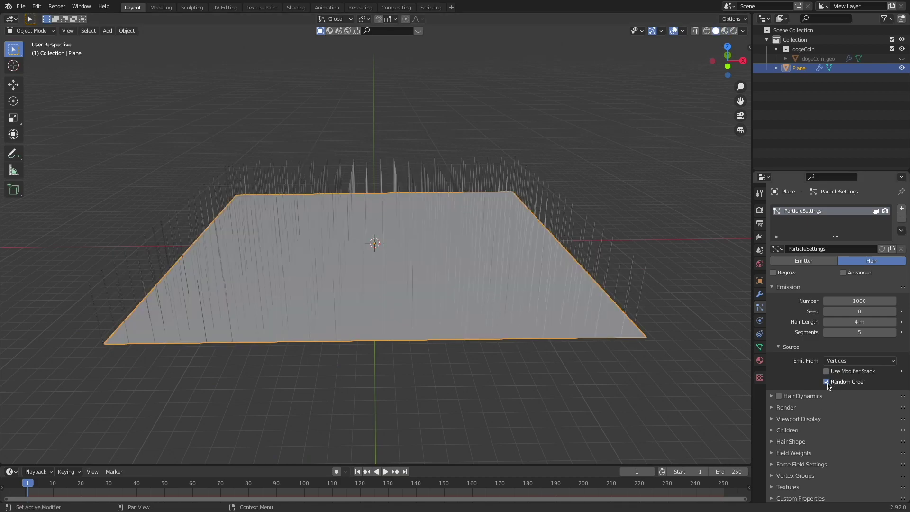
{"action": "mouse_move", "coordinate": [494, 246]}
{"action": "middle_mouse_down"}
{"action": "mouse_move", "coordinate": [476, 270]}
{"action": "mouse_move", "coordinate": [471, 312]}
{"action": "mouse_move", "coordinate": [484, 260]}
{"action": "middle_mouse_up"}
{"action": "key", "text": "Tab"}
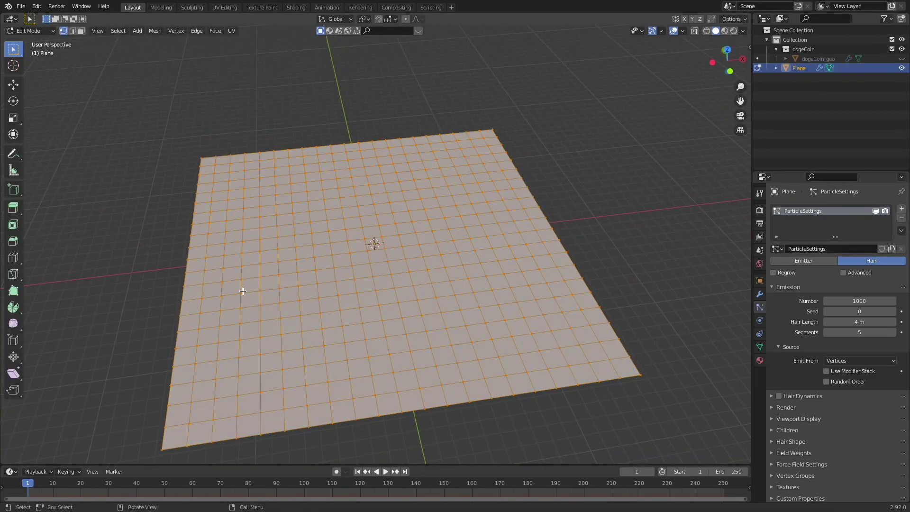
{"action": "key", "text": "Tab"}
{"action": "middle_click_drag", "start_coordinate": [340, 306], "coordinate": [350, 288]}
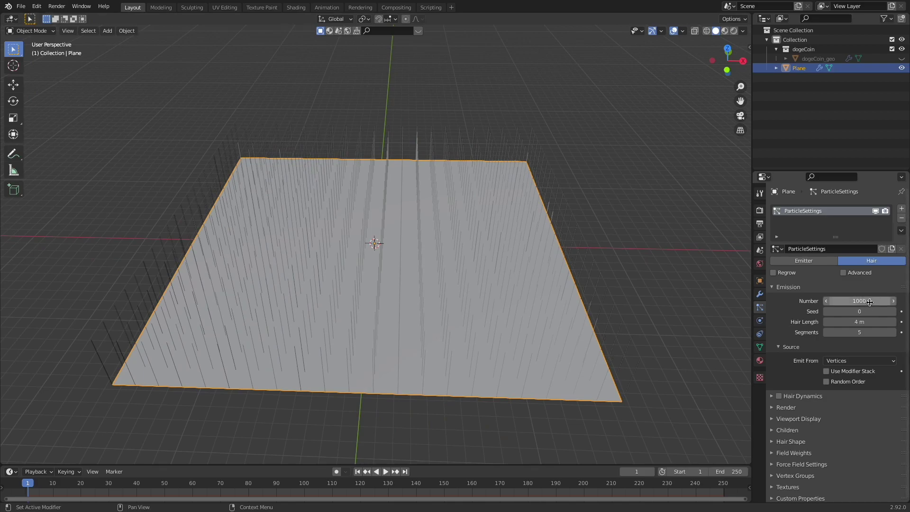
{"action": "middle_click_drag", "start_coordinate": [439, 301], "coordinate": [536, 291]}
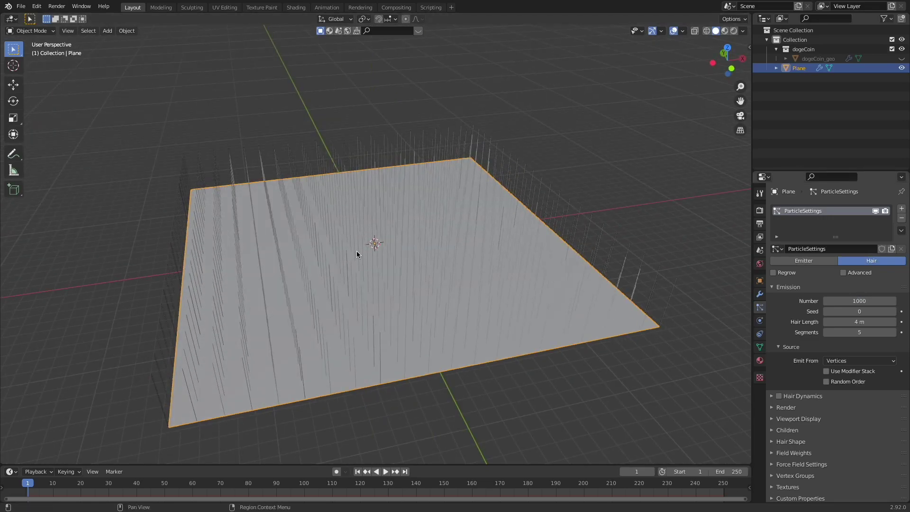
{"action": "key", "text": "Tab"}
{"action": "middle_click_drag", "start_coordinate": [357, 254], "coordinate": [208, 274]}
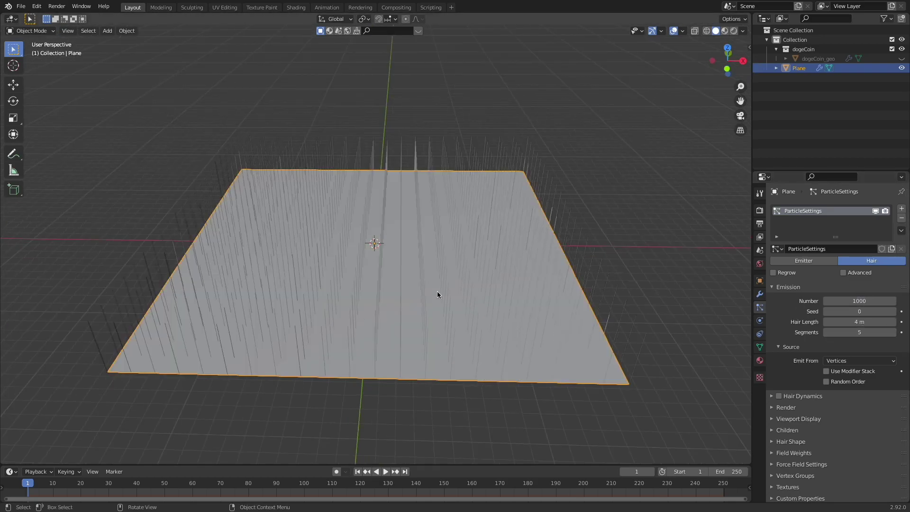
{"action": "middle_click_drag", "start_coordinate": [420, 288], "coordinate": [426, 292]}
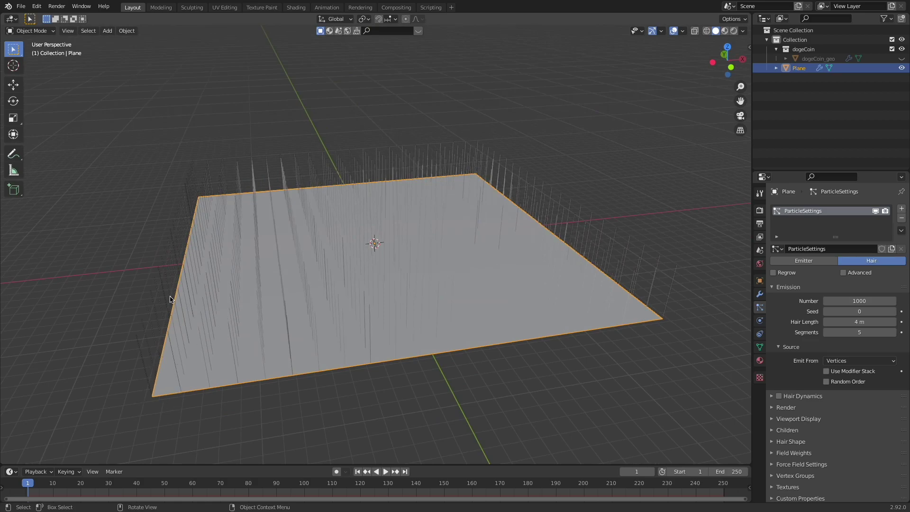
{"action": "middle_click_drag", "start_coordinate": [411, 205], "coordinate": [485, 239]}
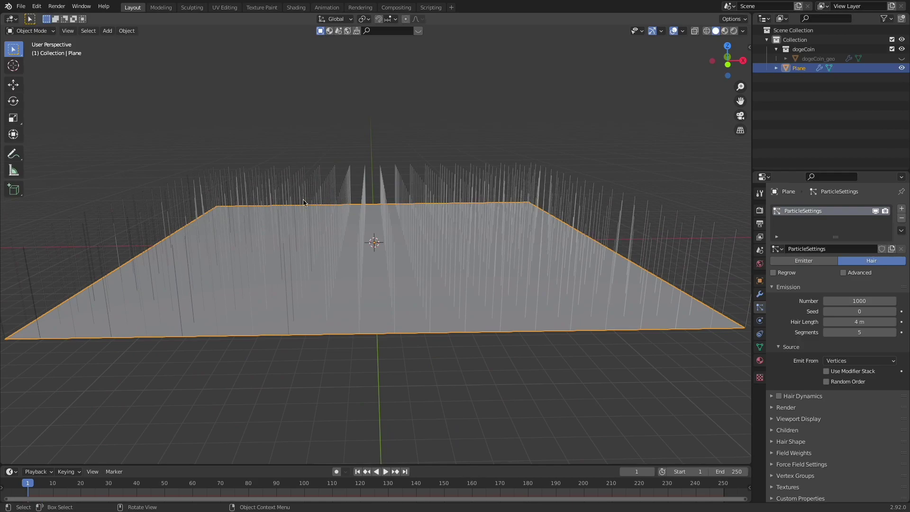
{"action": "middle_click_drag", "start_coordinate": [516, 298], "coordinate": [617, 348]}
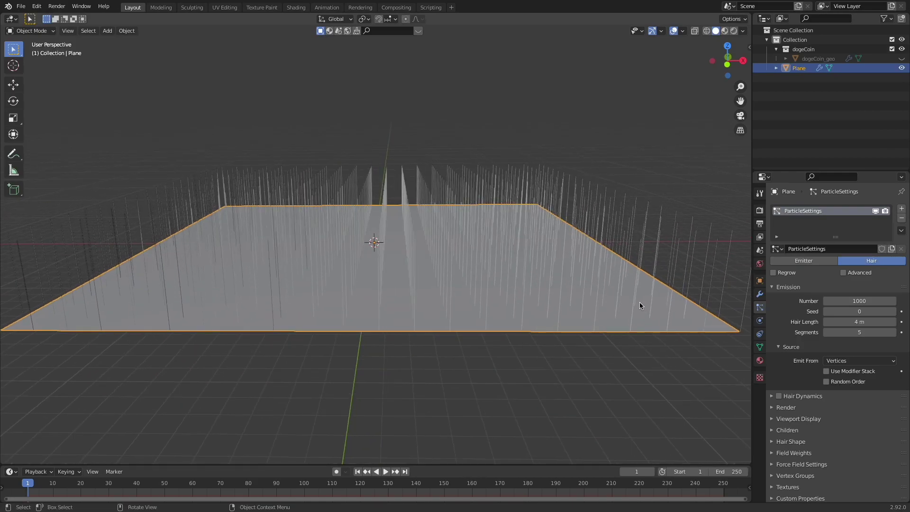
- Enable Advanced and Rotation hair settings and set Render As to Object
{"action": "left_click", "coordinate": [844, 274]}
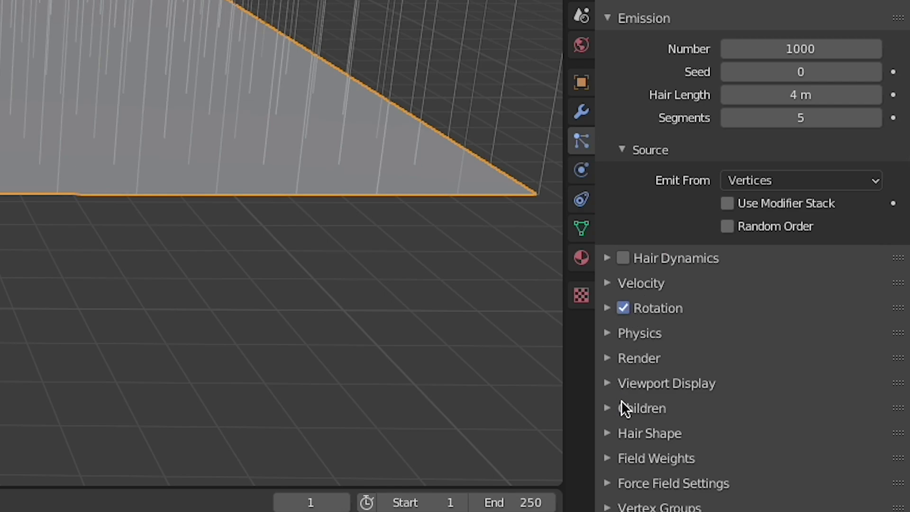
{"action": "left_click", "coordinate": [605, 313]}
{"action": "scroll", "coordinate": [635, 401], "scroll_direction": "down", "scroll_amount": 5}
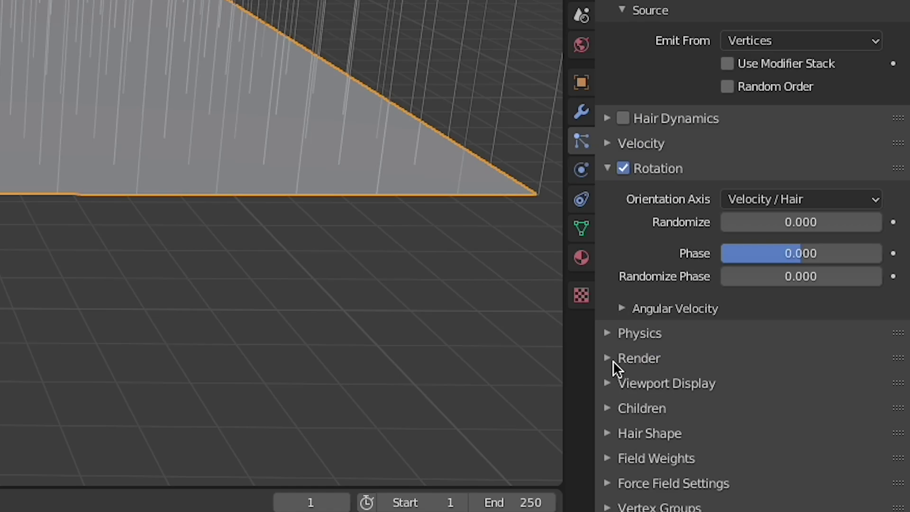
{"action": "left_click", "coordinate": [611, 363]}
{"action": "left_click", "coordinate": [760, 390]}
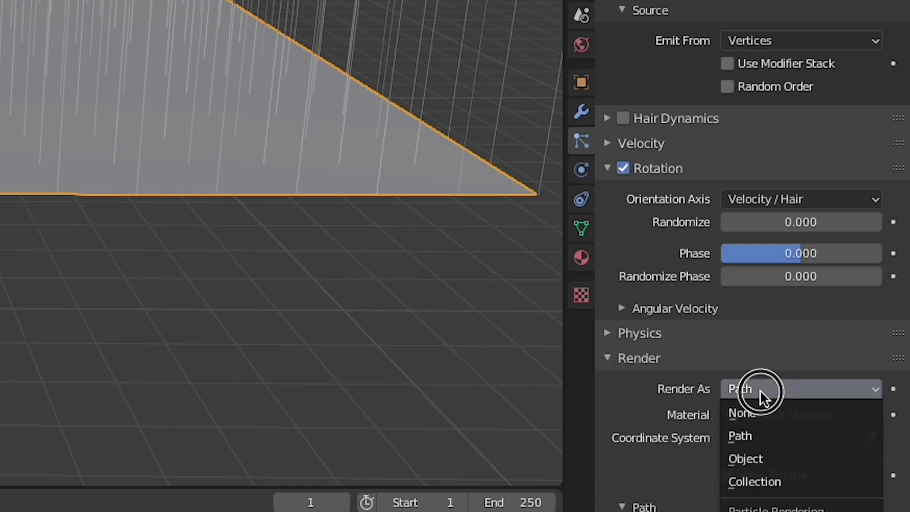
{"action": "left_click", "coordinate": [763, 458]}
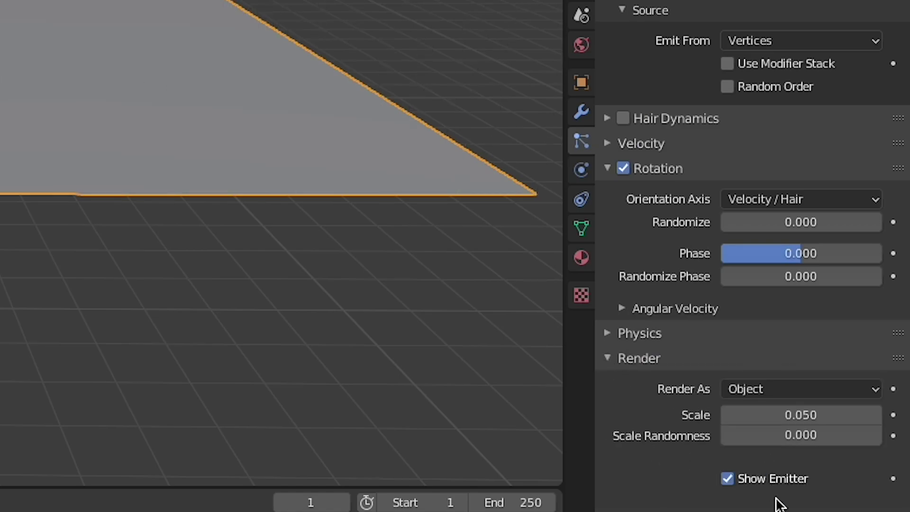
{"action": "scroll", "coordinate": [707, 379], "scroll_direction": "down", "scroll_amount": 5}
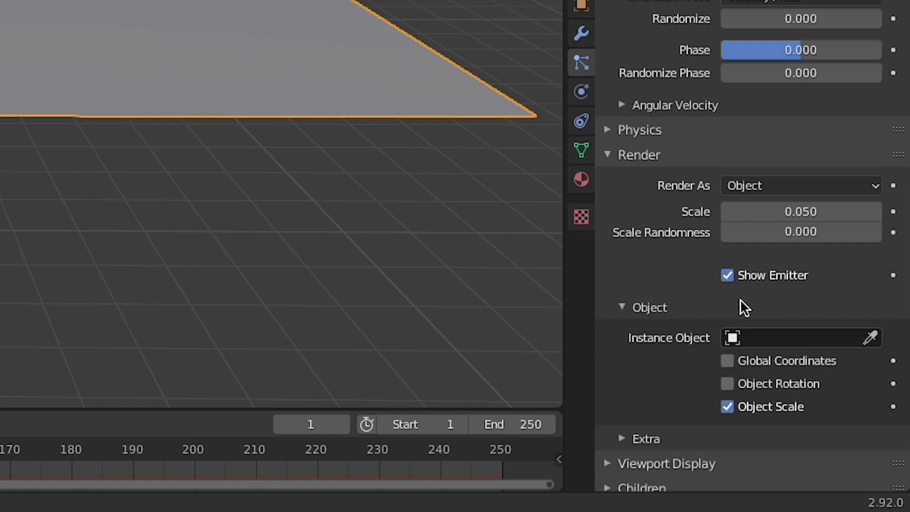
{"action": "scroll", "coordinate": [749, 294], "scroll_direction": "down", "scroll_amount": 4}
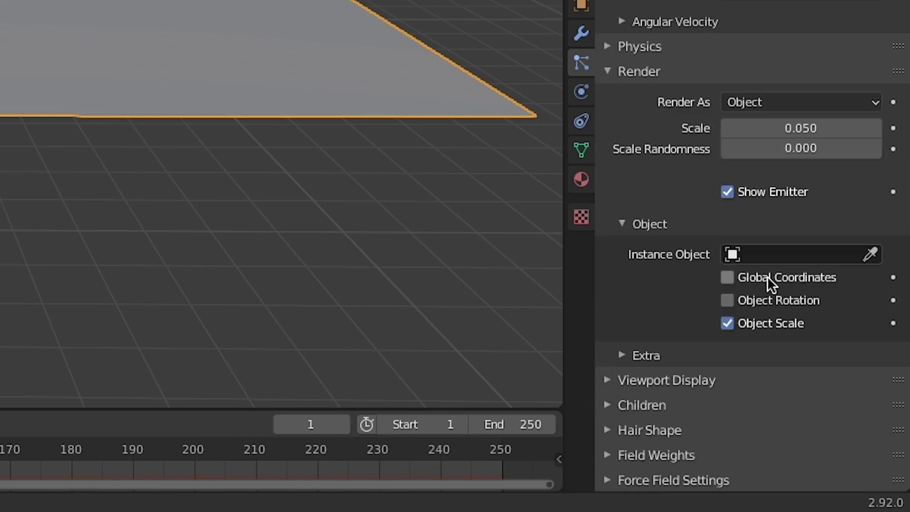
- Instance dogeCoin_geo with Orientation Axis None and particle scale 0.115
{"action": "left_click", "coordinate": [773, 254]}
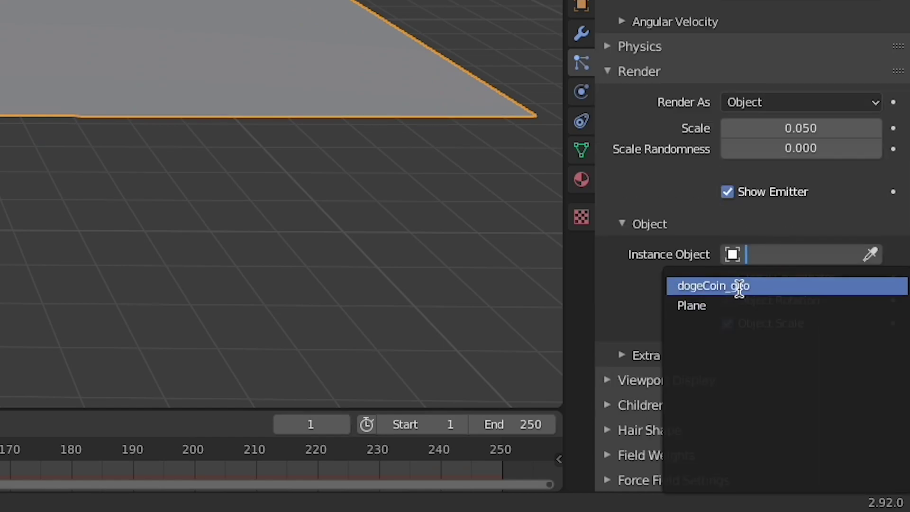
{"action": "left_click", "coordinate": [755, 285]}
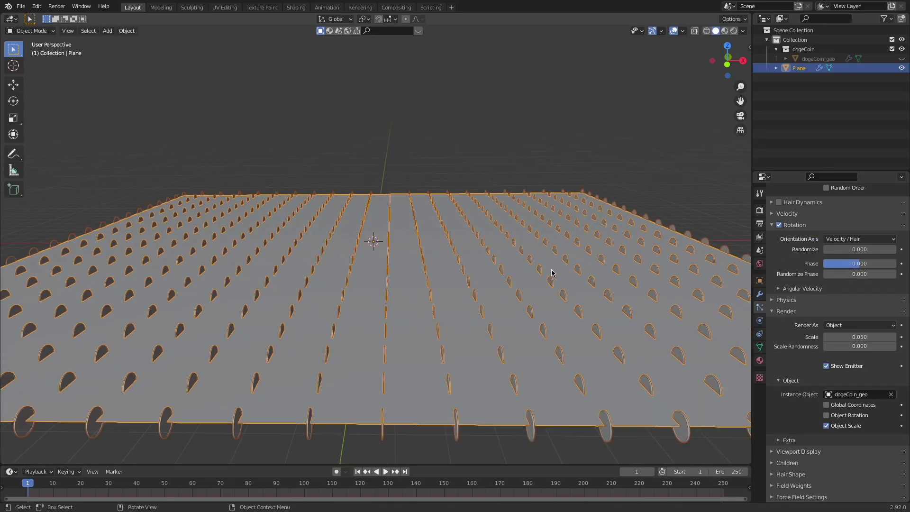
{"action": "scroll", "coordinate": [830, 277], "scroll_direction": "up", "scroll_amount": 5}
{"action": "left_click", "coordinate": [850, 335]}
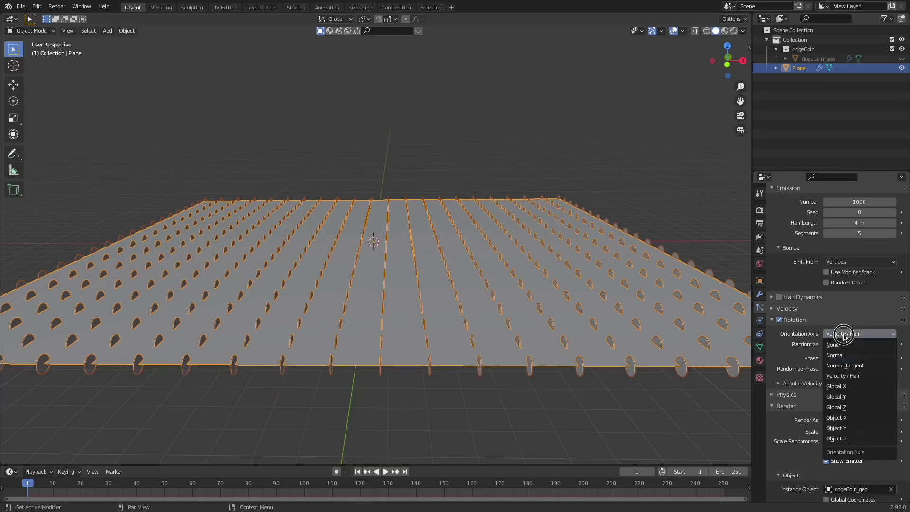
{"action": "left_click", "coordinate": [835, 346]}
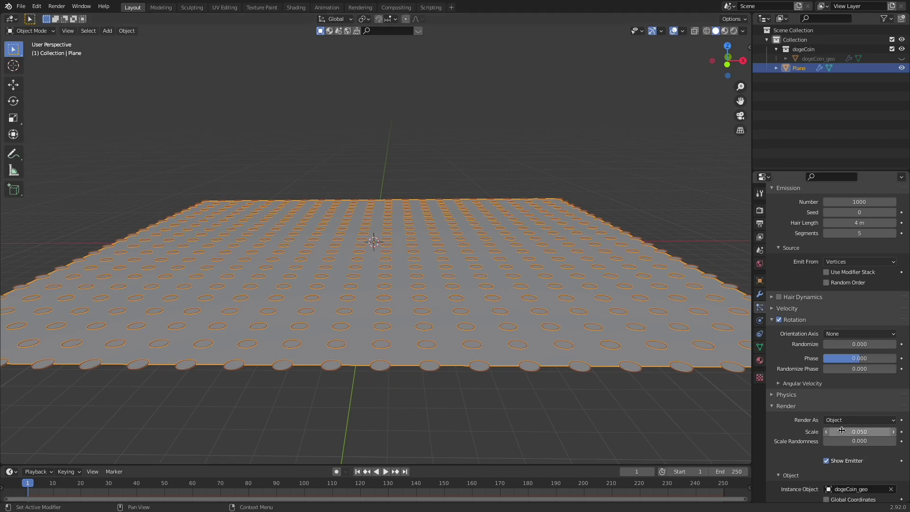
{"action": "scroll", "coordinate": [809, 433], "scroll_direction": "down", "scroll_amount": 2}
{"action": "left_click_drag", "start_coordinate": [844, 394], "coordinate": [902, 394]}
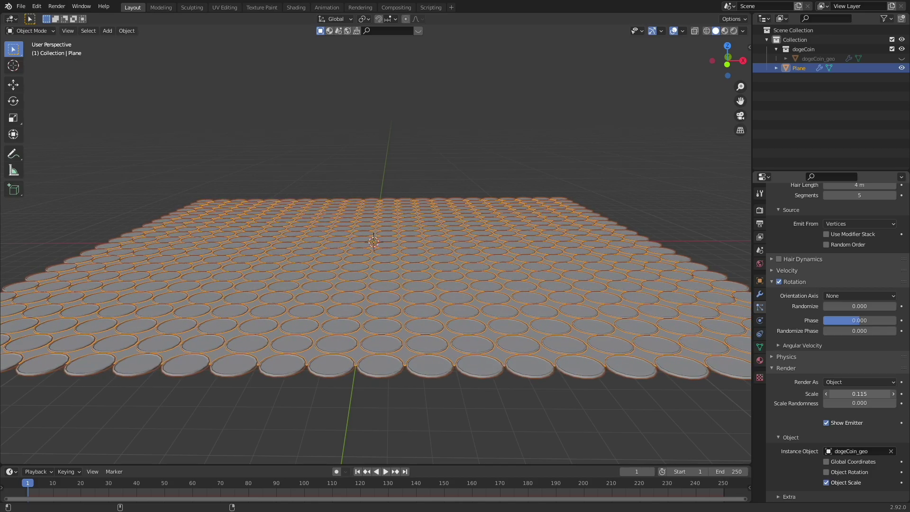
{"action": "mouse_move", "coordinate": [450, 285]}
{"action": "middle_mouse_down"}
{"action": "mouse_move", "coordinate": [460, 304]}
{"action": "mouse_move", "coordinate": [453, 288]}
{"action": "middle_mouse_up"}
- Convert the hair particles into real coin objects and delete the emitter plane
{"action": "left_click", "coordinate": [760, 294]}
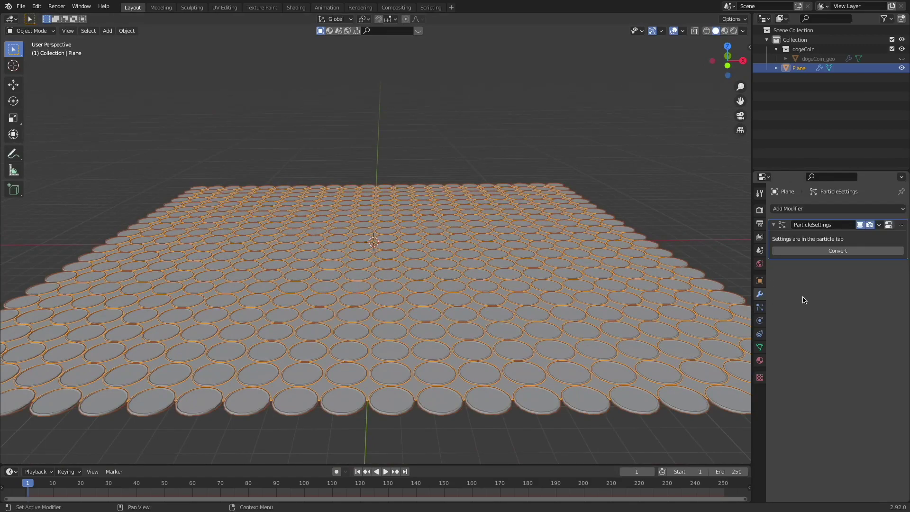
{"action": "left_click", "coordinate": [840, 250]}
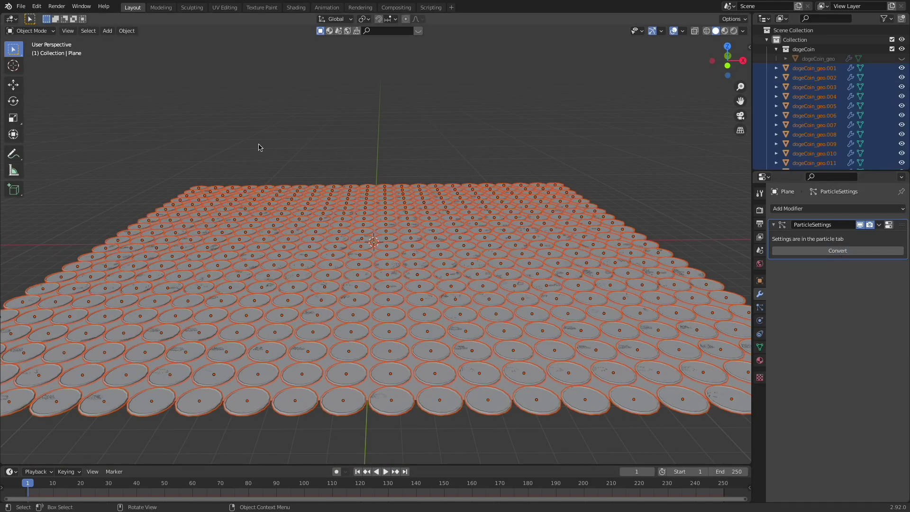
{"action": "middle_click_drag", "start_coordinate": [460, 291], "coordinate": [447, 270], "text": "shift"}
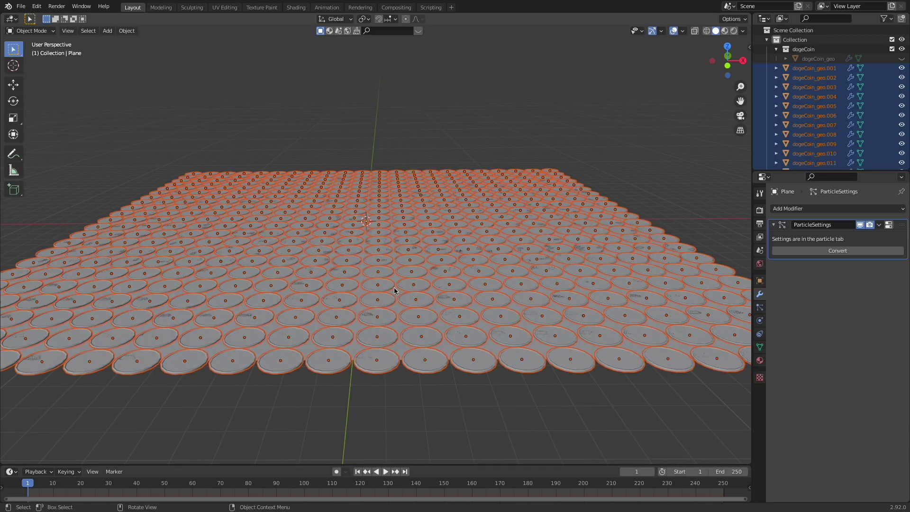
{"action": "left_click", "coordinate": [356, 350]}
{"action": "key", "text": "x"}
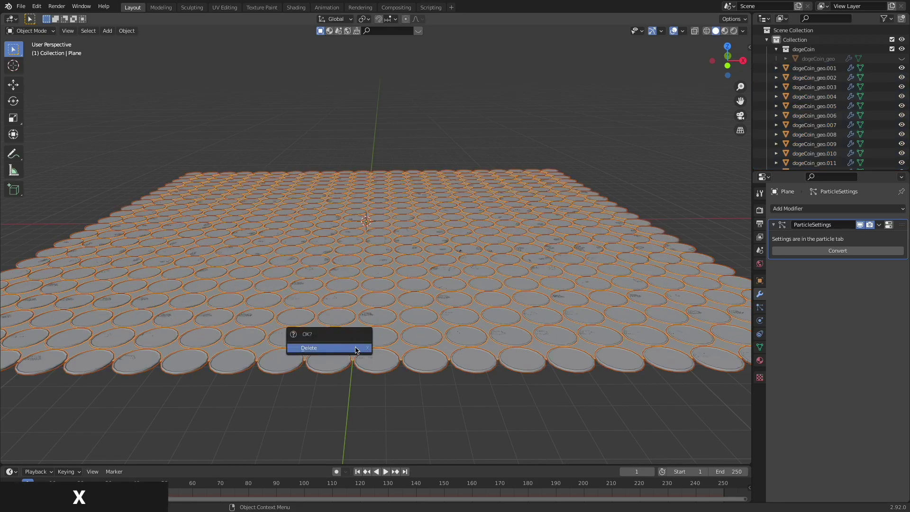
{"action": "left_click", "coordinate": [356, 350]}
{"action": "scroll", "coordinate": [459, 263], "scroll_direction": "down", "scroll_amount": 3}
{"action": "mouse_move", "coordinate": [459, 263]}
{"action": "middle_mouse_down"}
{"action": "mouse_move", "coordinate": [459, 308]}
{"action": "mouse_move", "coordinate": [455, 260]}
{"action": "middle_mouse_up"}
- Test-move two individual coins with G and undo each move
{"action": "left_click", "coordinate": [388, 260]}
{"action": "scroll", "coordinate": [401, 280], "scroll_direction": "up", "scroll_amount": 5}
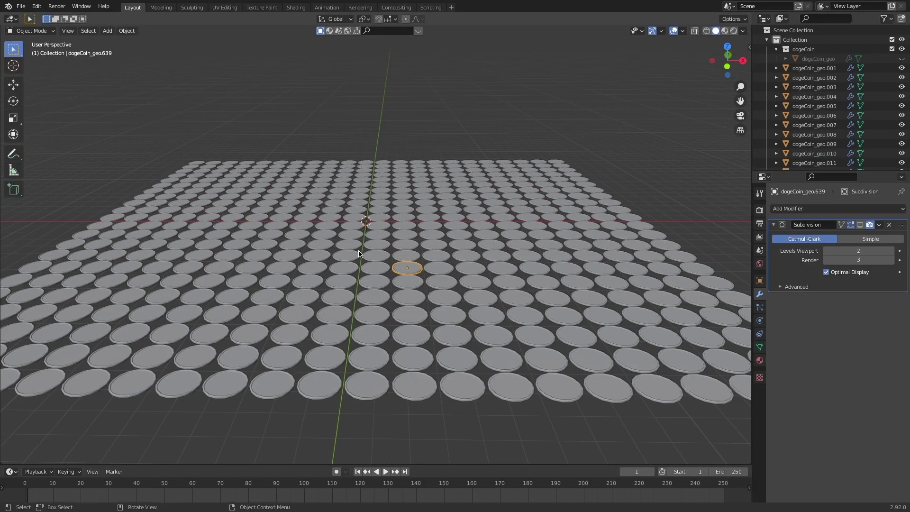
{"action": "key", "text": "g"}
{"action": "left_click", "coordinate": [467, 256]}
{"action": "key", "text": "ctrl+z"}
{"action": "middle_click_drag", "start_coordinate": [428, 299], "coordinate": [379, 280]}
{"action": "left_click", "coordinate": [288, 374]}
{"action": "key", "text": "g"}
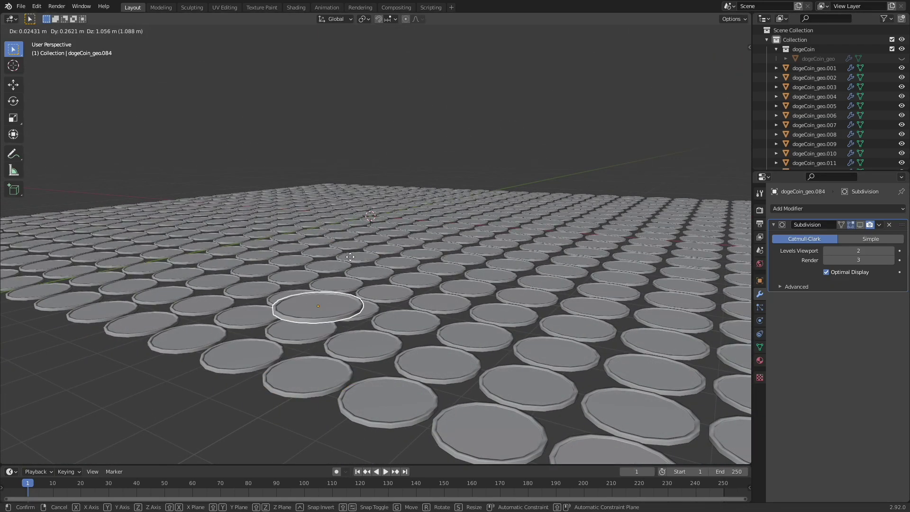
{"action": "left_click", "coordinate": [339, 363]}
{"action": "key", "text": "ctrl+z"}
- Zoom out and box-select the entire coin grid
{"action": "scroll", "coordinate": [348, 365], "scroll_direction": "down", "scroll_amount": 5}
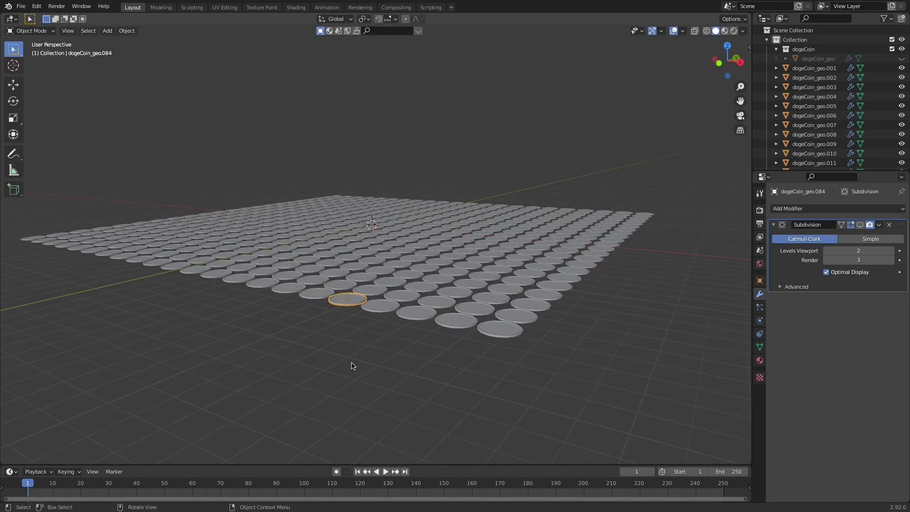
{"action": "middle_click_drag", "start_coordinate": [355, 366], "coordinate": [490, 343]}
{"action": "scroll", "coordinate": [446, 287], "scroll_direction": "down", "scroll_amount": 4}
{"action": "left_click_drag", "start_coordinate": [642, 113], "coordinate": [124, 321]}
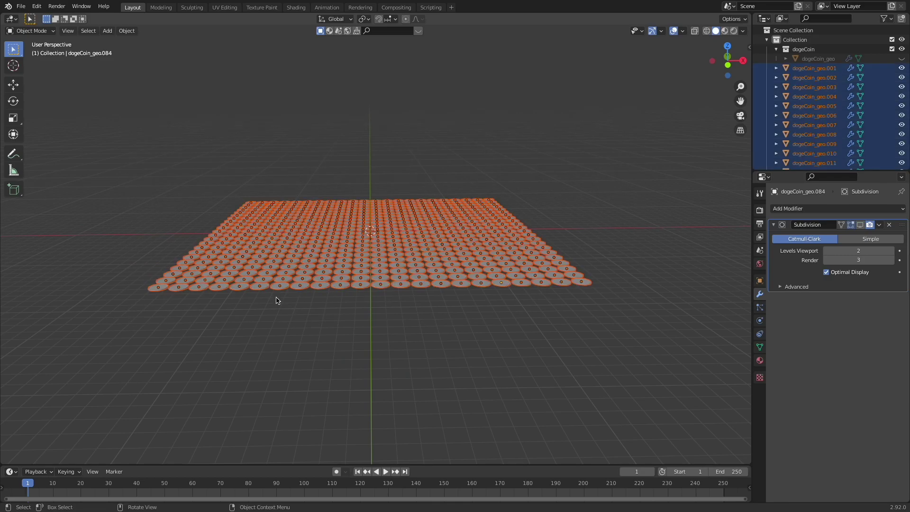
- Move the selected coins into a new collection named 'coins'
{"action": "key", "text": "m"}
{"action": "left_click", "coordinate": [311, 251]}
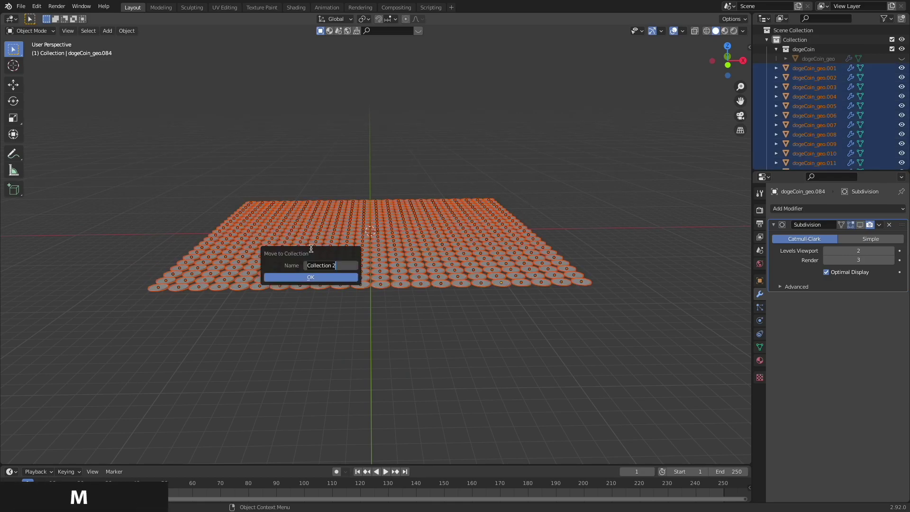
{"action": "type", "text": "coins"}
{"action": "key", "text": "Return"}
{"action": "left_click", "coordinate": [299, 276]}
- Collapse the coins collection and toggle its exclude and viewport visibility off and back on
{"action": "left_click", "coordinate": [769, 68]}
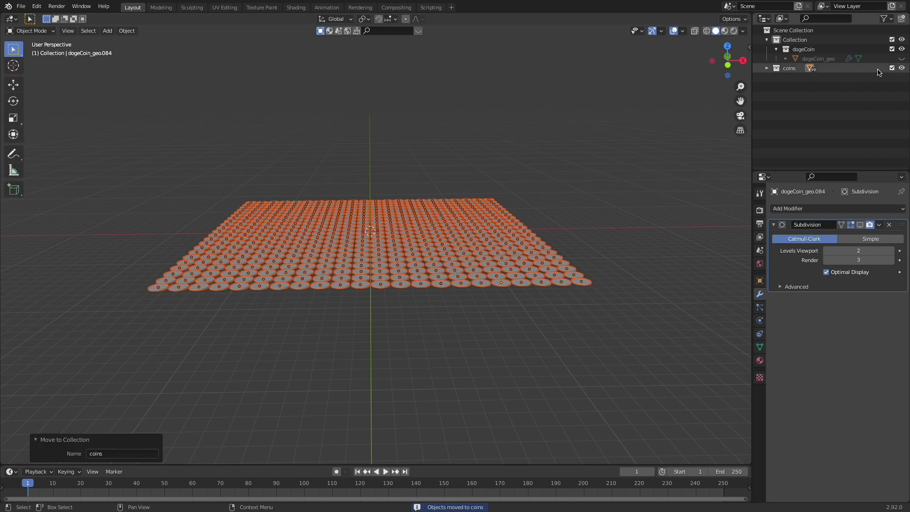
{"action": "left_click", "coordinate": [892, 67]}
{"action": "left_click", "coordinate": [892, 68]}
{"action": "left_click", "coordinate": [903, 69]}
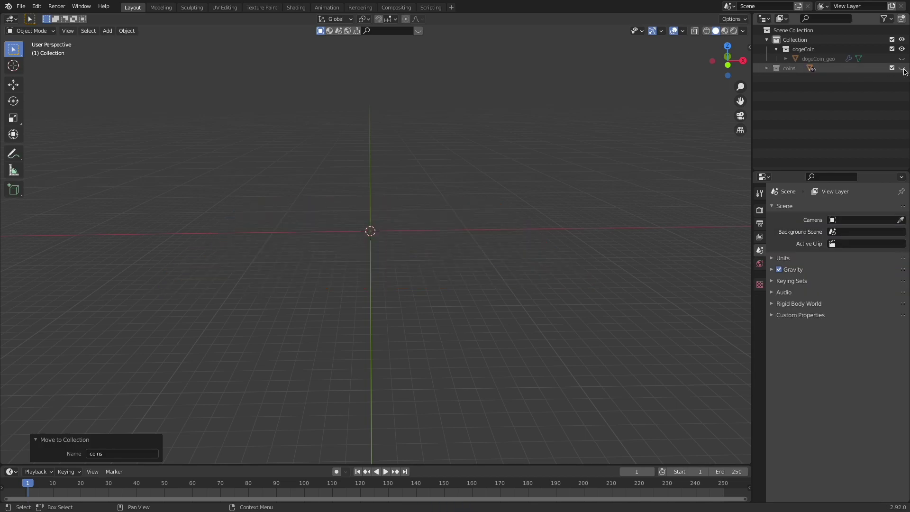
{"action": "left_click", "coordinate": [903, 70]}
- Raise the coin grid 28.602 m along Z with the Move gizmo
{"action": "left_click", "coordinate": [12, 83]}
{"action": "scroll", "coordinate": [392, 193], "scroll_direction": "down", "scroll_amount": 4}
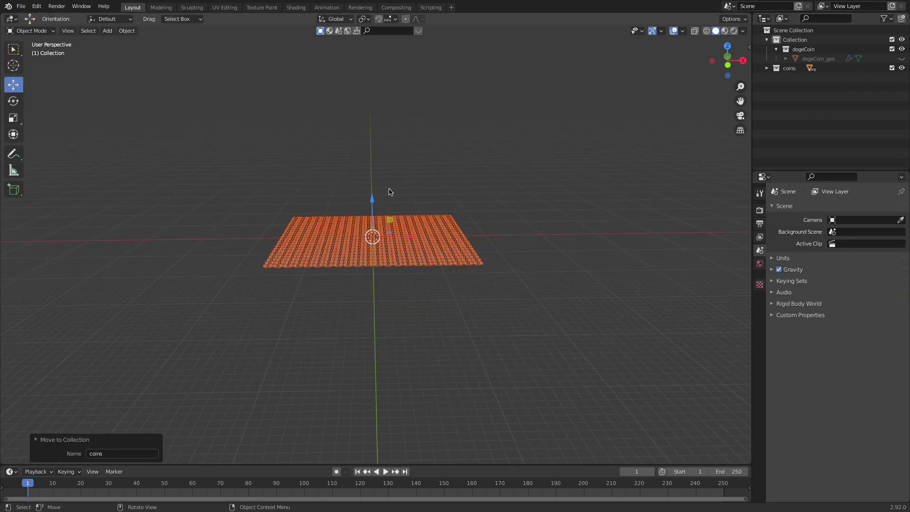
{"action": "left_click_drag", "start_coordinate": [372, 199], "coordinate": [387, 55]}
{"action": "scroll", "coordinate": [411, 119], "scroll_direction": "up", "scroll_amount": 3}
{"action": "middle_click_drag", "start_coordinate": [409, 118], "coordinate": [408, 219], "text": "shift"}
{"action": "middle_click_drag", "start_coordinate": [365, 344], "coordinate": [363, 296], "text": "shift"}
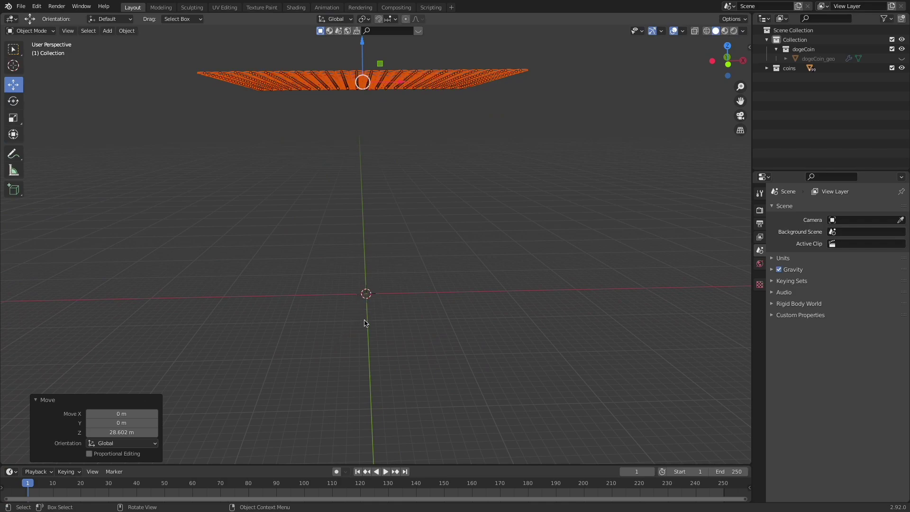
- Add a plane beneath the raised coins and scale it up to about 3.2 times size
{"action": "key", "text": "shift+a"}
{"action": "mouse_move", "coordinate": [362, 300]}
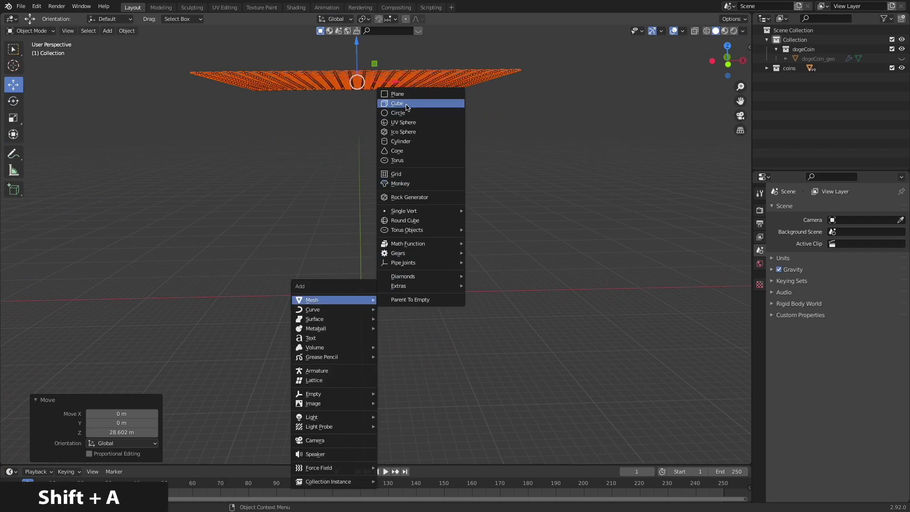
{"action": "left_click", "coordinate": [398, 94]}
{"action": "key", "text": "s"}
{"action": "left_click", "coordinate": [449, 283]}
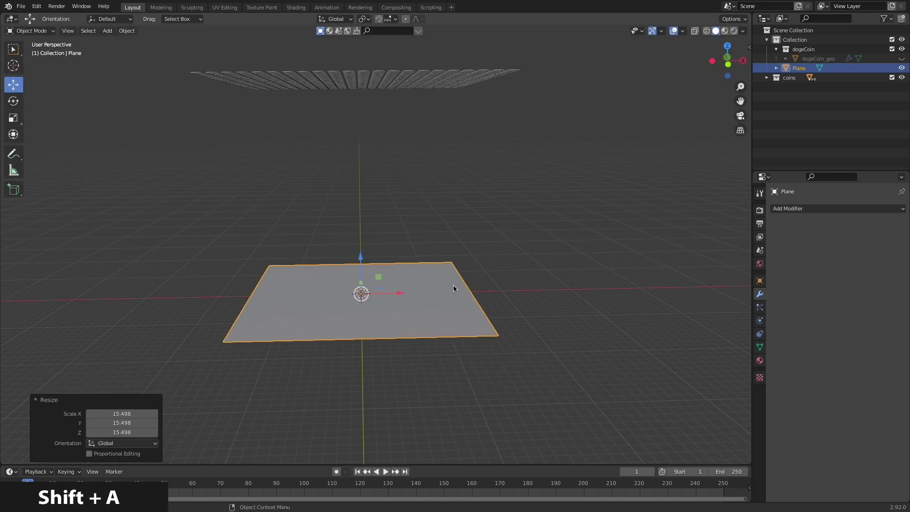
{"action": "key", "text": "s"}
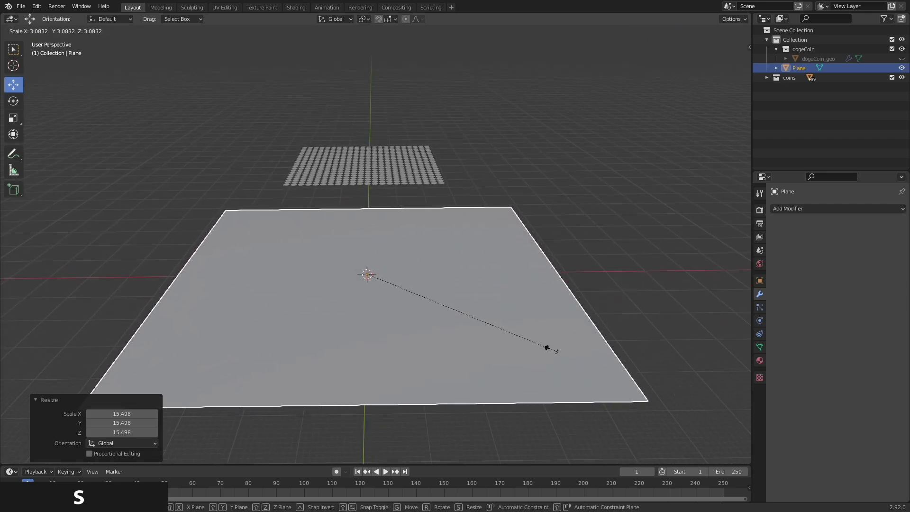
{"action": "left_click", "coordinate": [384, 284]}
{"action": "middle_click_drag", "start_coordinate": [384, 284], "coordinate": [363, 207]}
- Extrude the plane 0.78329 m downward in Edit Mode to form a thick slab
{"action": "key", "text": "Tab"}
{"action": "key", "text": "e"}
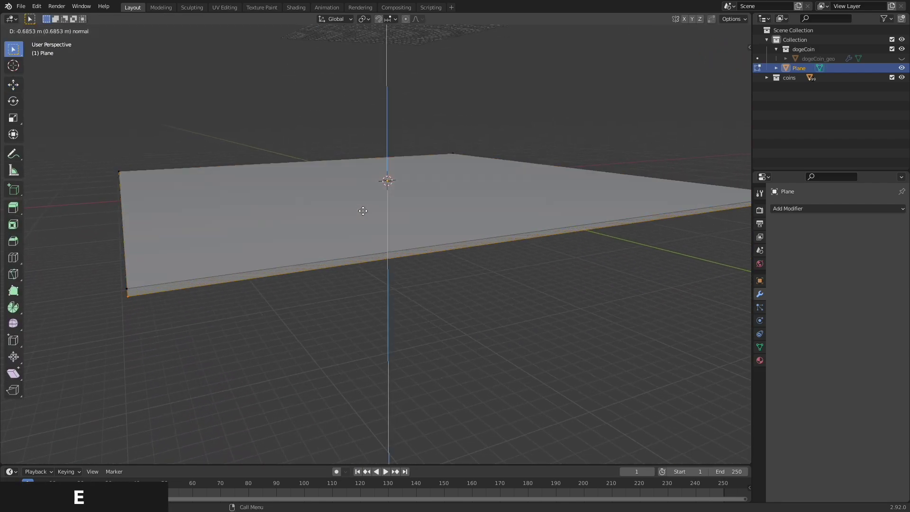
{"action": "left_click", "coordinate": [362, 210]}
{"action": "middle_click_drag", "start_coordinate": [362, 211], "coordinate": [408, 265]}
{"action": "key", "text": "Tab"}
{"action": "scroll", "coordinate": [388, 286], "scroll_direction": "up", "scroll_amount": 2}
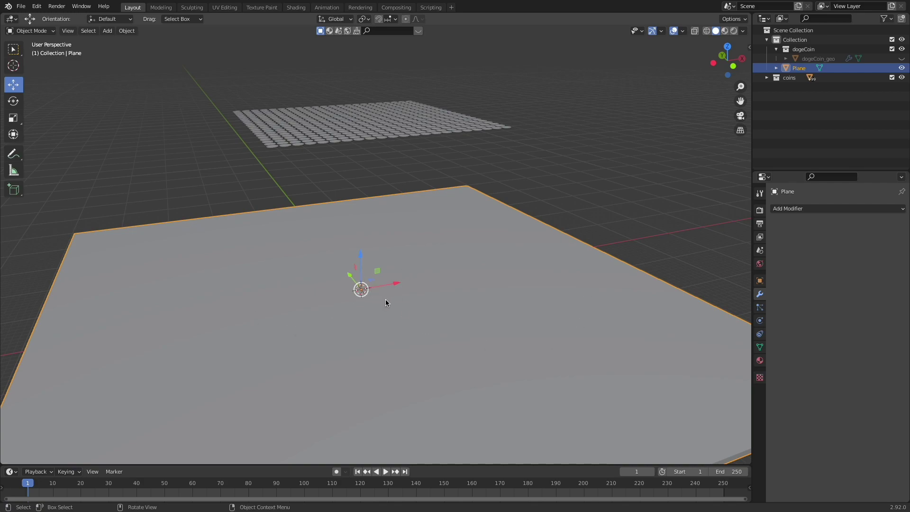
- Give the Plane slab a Rigid Body of Type Passive with a Box collision shape
{"action": "left_click", "coordinate": [761, 321]}
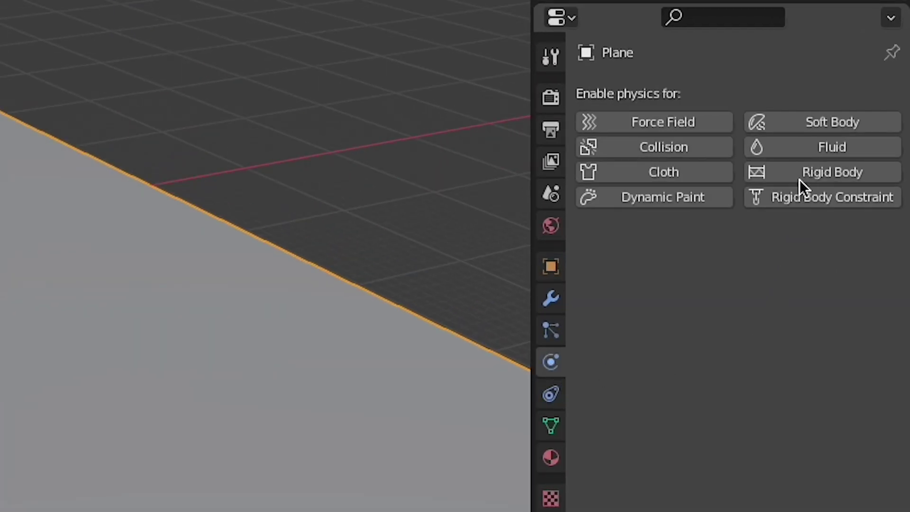
{"action": "left_click", "coordinate": [800, 175]}
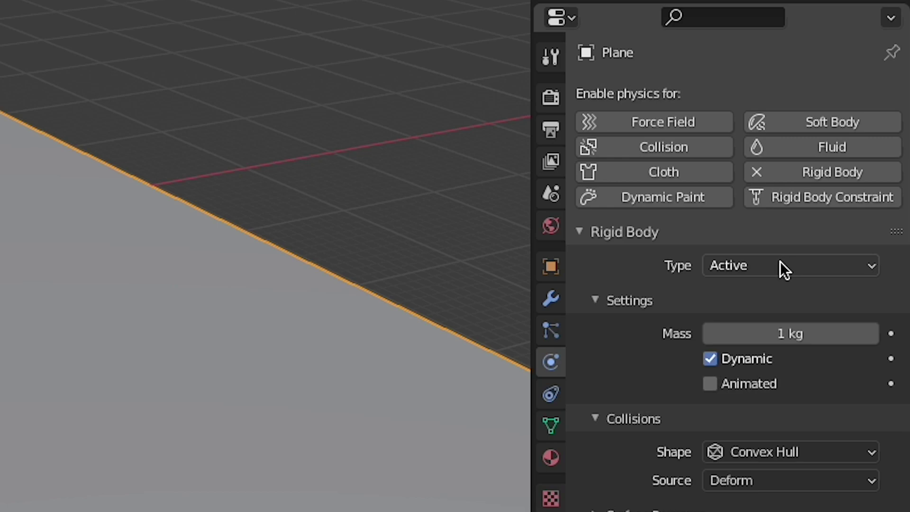
{"action": "left_click", "coordinate": [761, 265]}
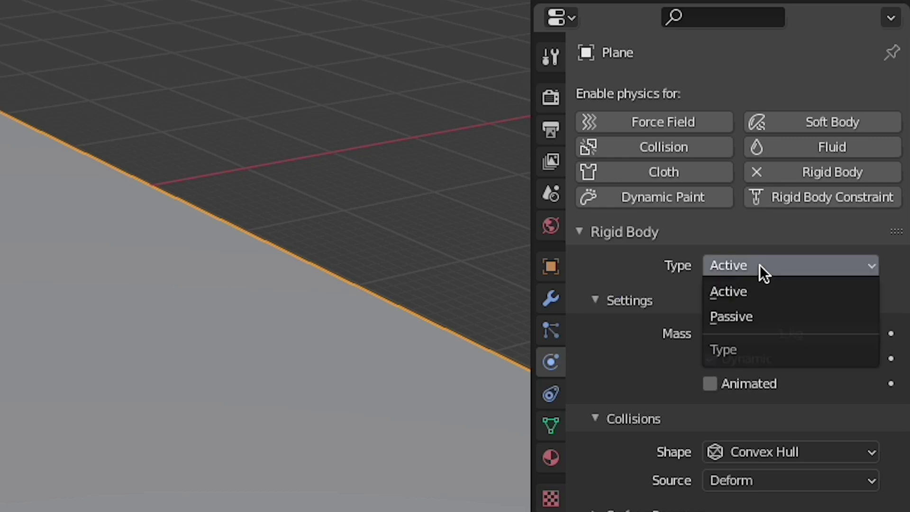
{"action": "left_click", "coordinate": [759, 316]}
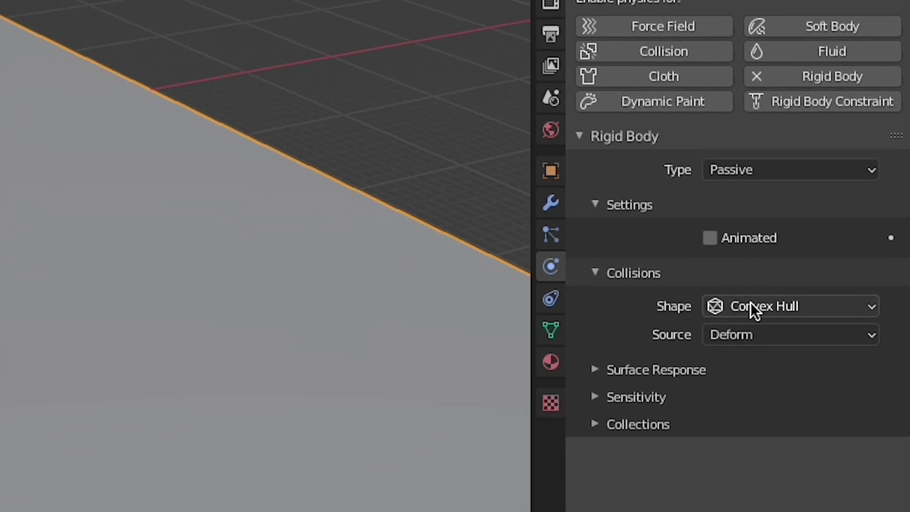
{"action": "left_click", "coordinate": [751, 305]}
{"action": "left_click", "coordinate": [748, 276]}
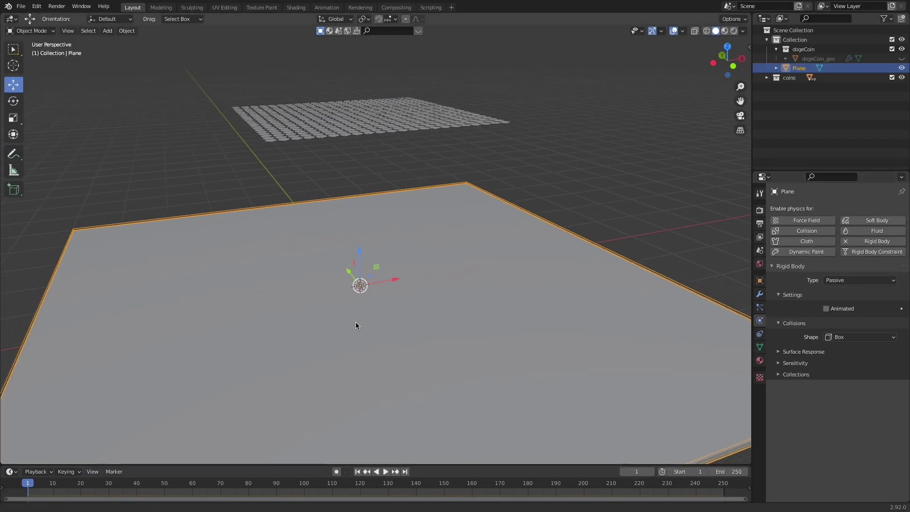
{"action": "middle_click_drag", "start_coordinate": [355, 322], "coordinate": [317, 314]}
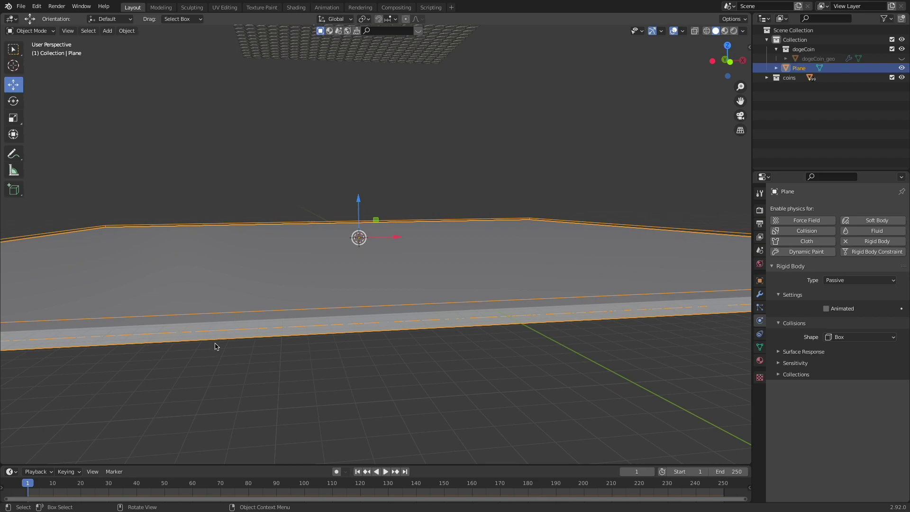
{"action": "middle_click_drag", "start_coordinate": [224, 335], "coordinate": [319, 249]}
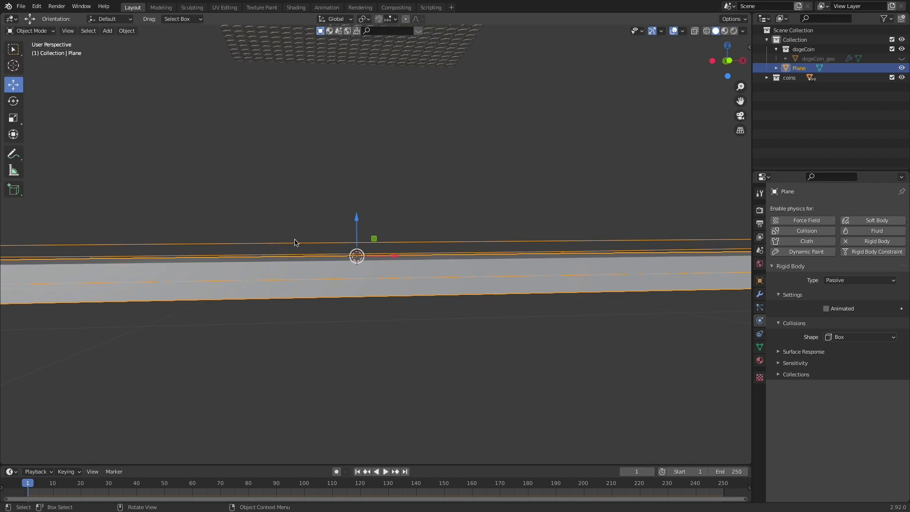
{"action": "middle_click_drag", "start_coordinate": [301, 266], "coordinate": [351, 283]}
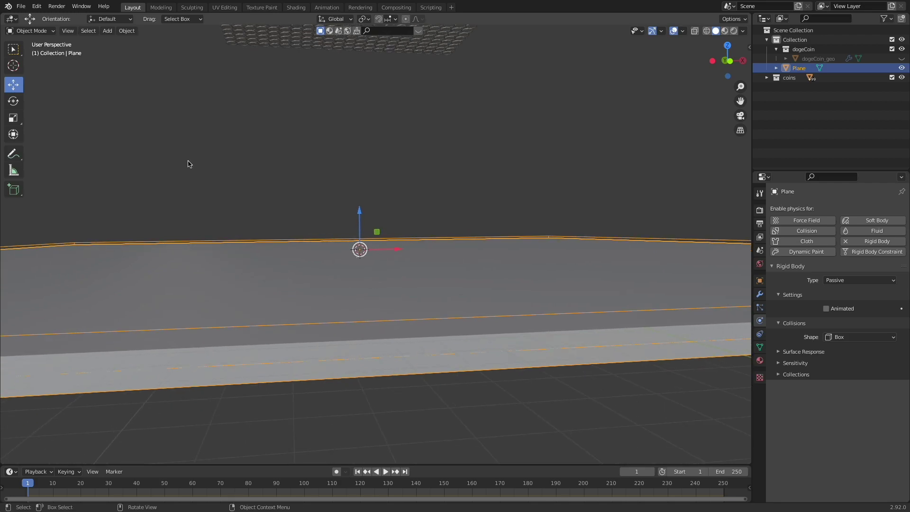
{"action": "left_click", "coordinate": [129, 31]}
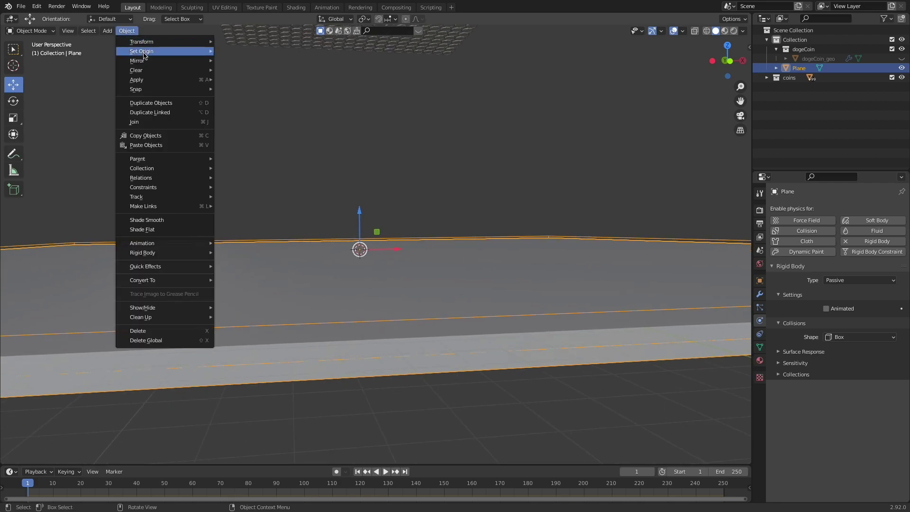
- Set the slab's origin to the centre of its geometry
{"action": "mouse_move", "coordinate": [160, 56]}
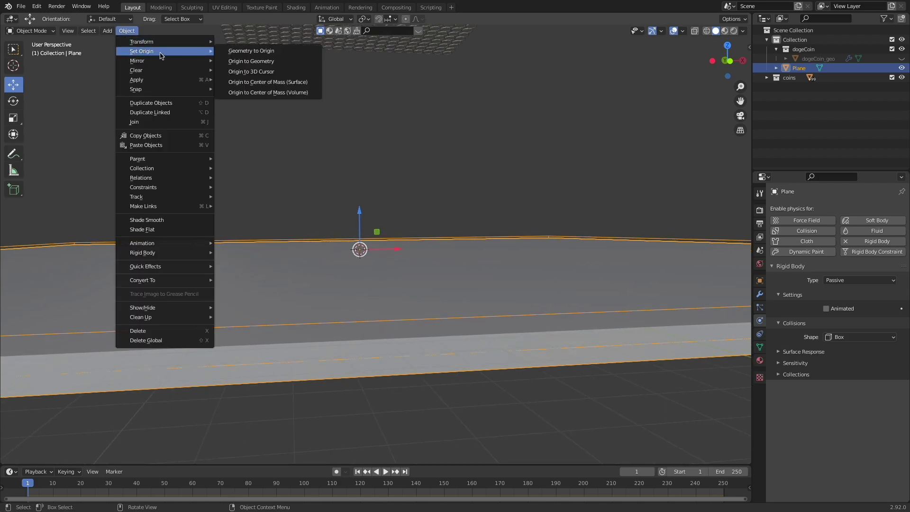
{"action": "left_click", "coordinate": [284, 64]}
{"action": "middle_click_drag", "start_coordinate": [417, 209], "coordinate": [582, 387]}
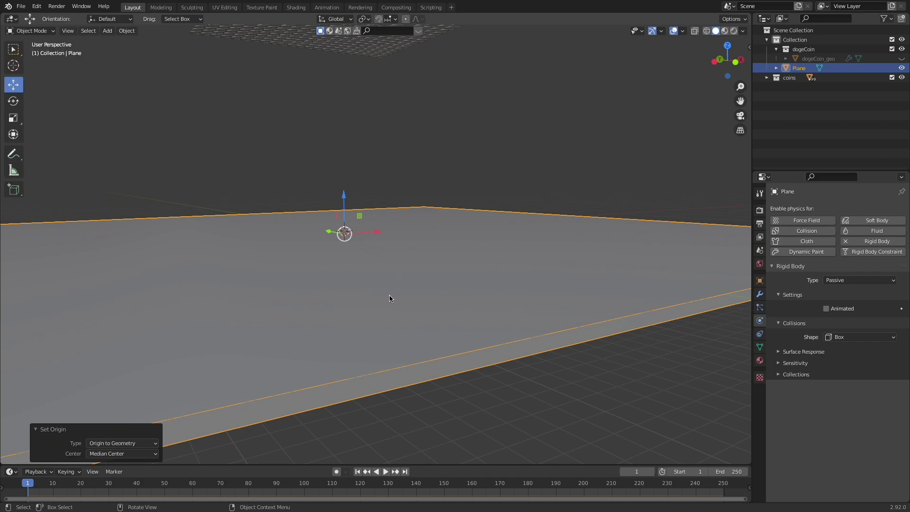
- Enable the slab's Collision Margin and change it from 0.04 m to 0.0001 m
{"action": "left_click", "coordinate": [784, 364]}
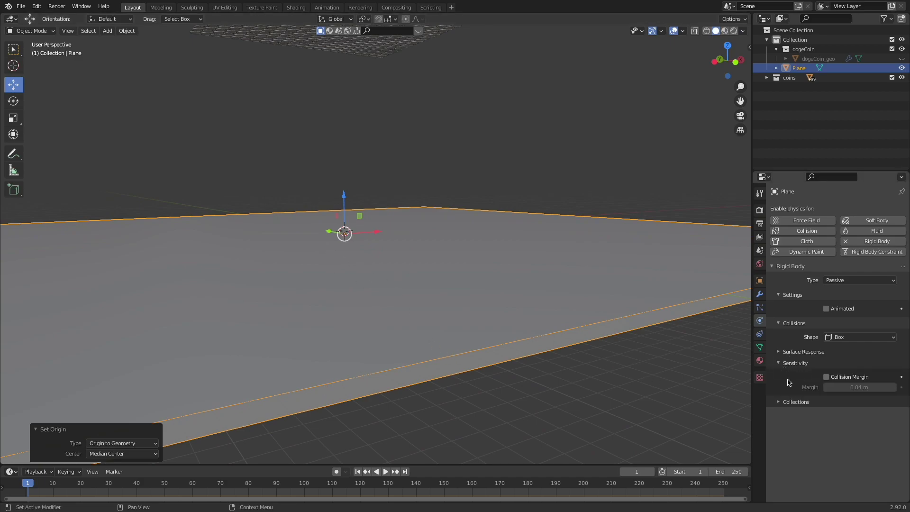
{"action": "left_click", "coordinate": [827, 377]}
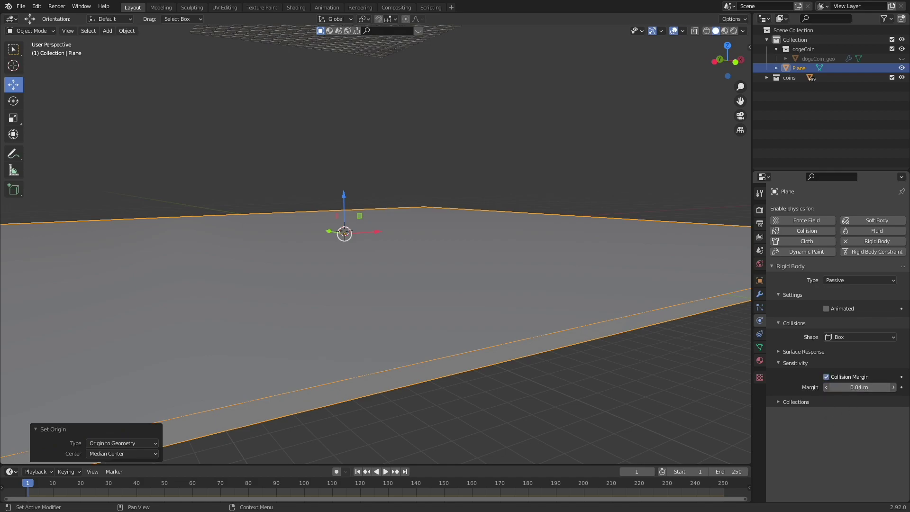
{"action": "left_click", "coordinate": [846, 388]}
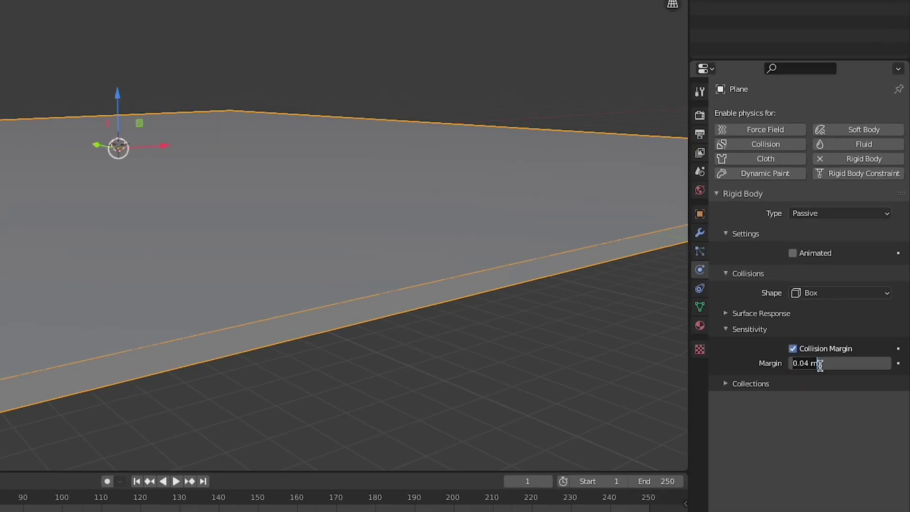
{"action": "key", "text": "BackSpace"}
{"action": "type", "text": ".0001"}
{"action": "key", "text": "Return"}
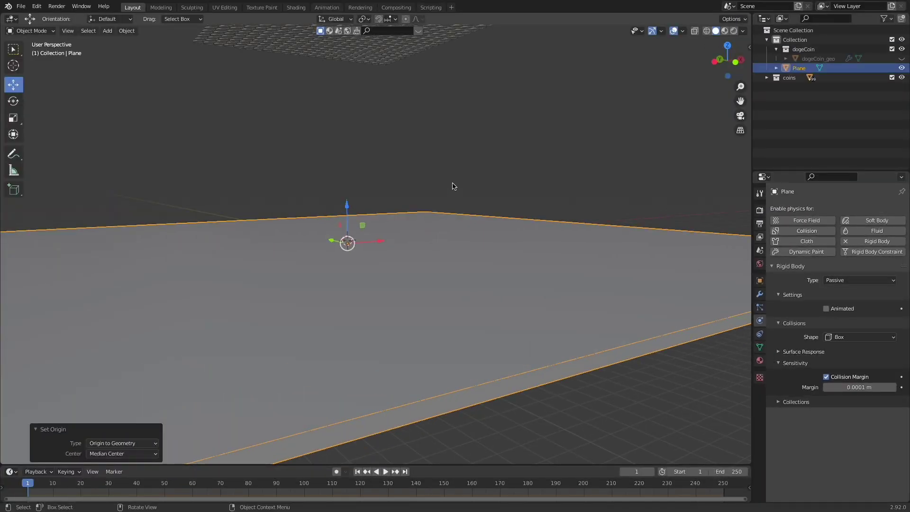
{"action": "middle_click_drag", "start_coordinate": [453, 183], "coordinate": [464, 205]}
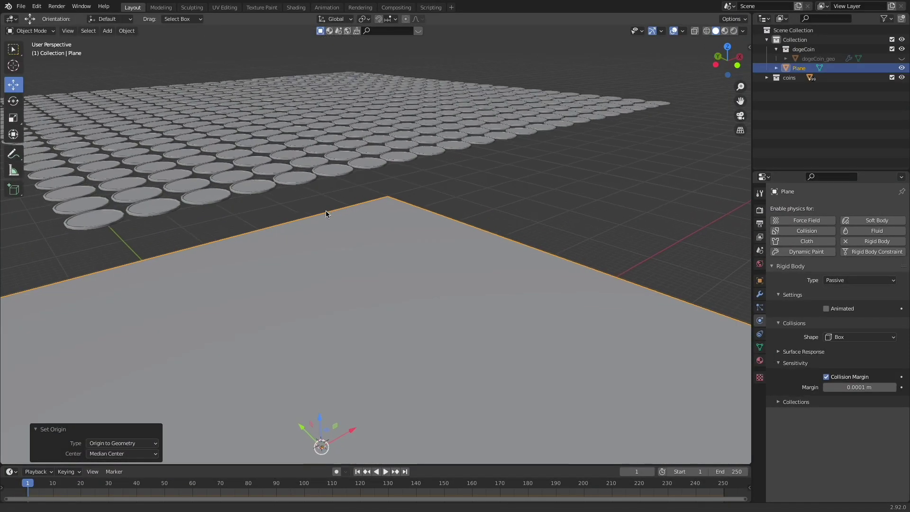
{"action": "middle_click_drag", "start_coordinate": [329, 210], "coordinate": [412, 192], "text": "shift"}
{"action": "middle_click_drag", "start_coordinate": [512, 188], "coordinate": [501, 193], "text": "shift"}
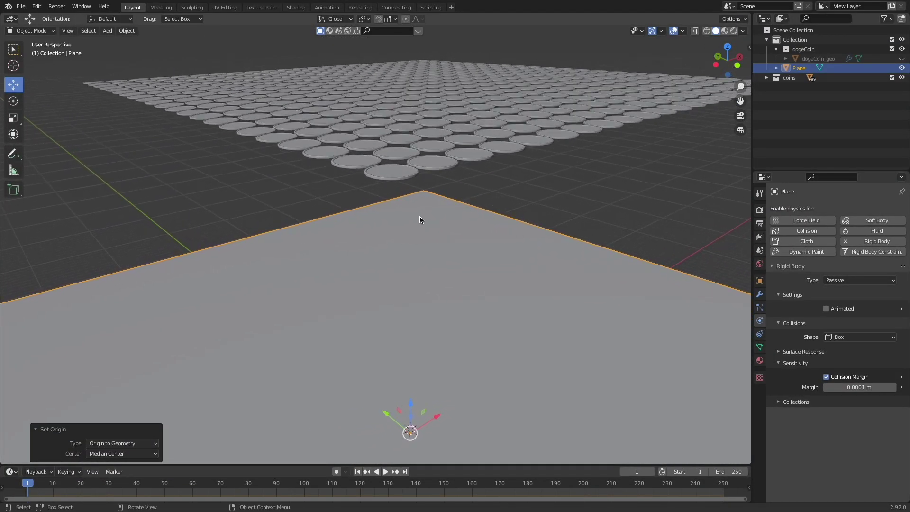
- Add a rigid body to the front coin with a Cylinder shape and Animated enabled
{"action": "left_click", "coordinate": [382, 178]}
{"action": "middle_click_drag", "start_coordinate": [524, 231], "coordinate": [508, 225], "text": "shift"}
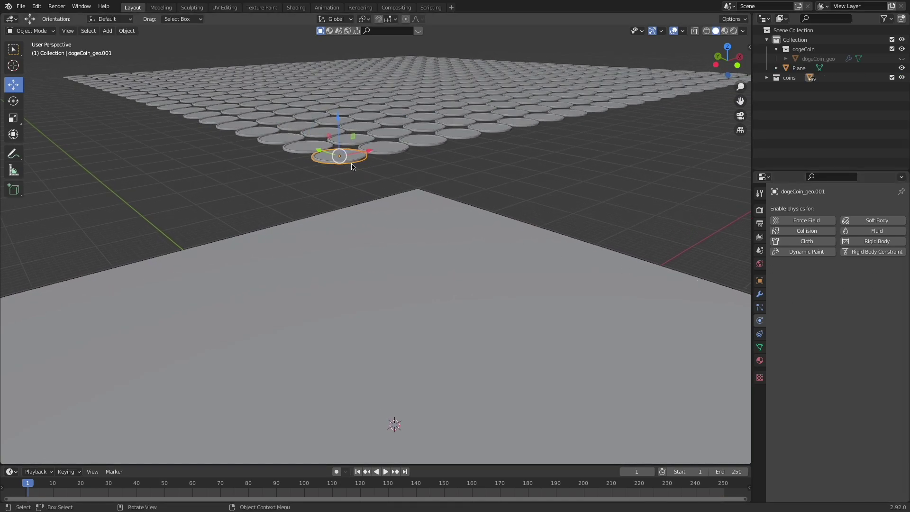
{"action": "left_click", "coordinate": [883, 241]}
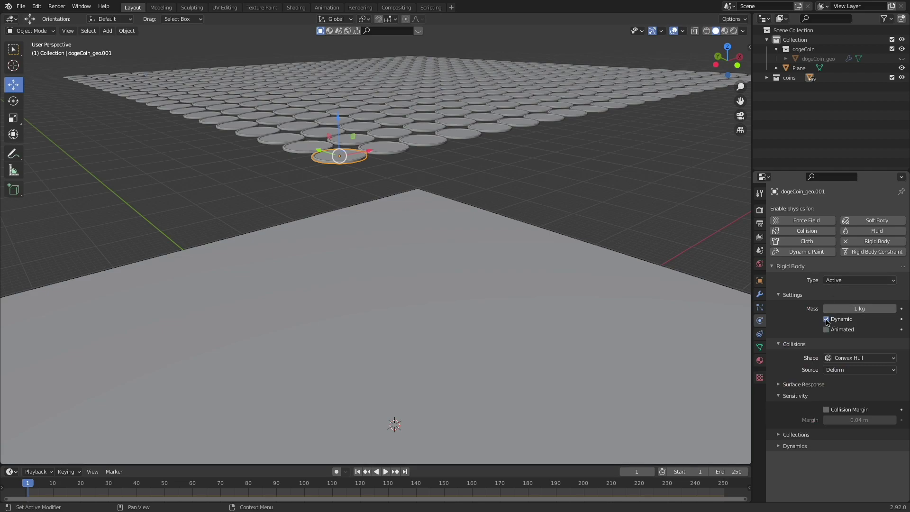
{"action": "left_click", "coordinate": [848, 359]}
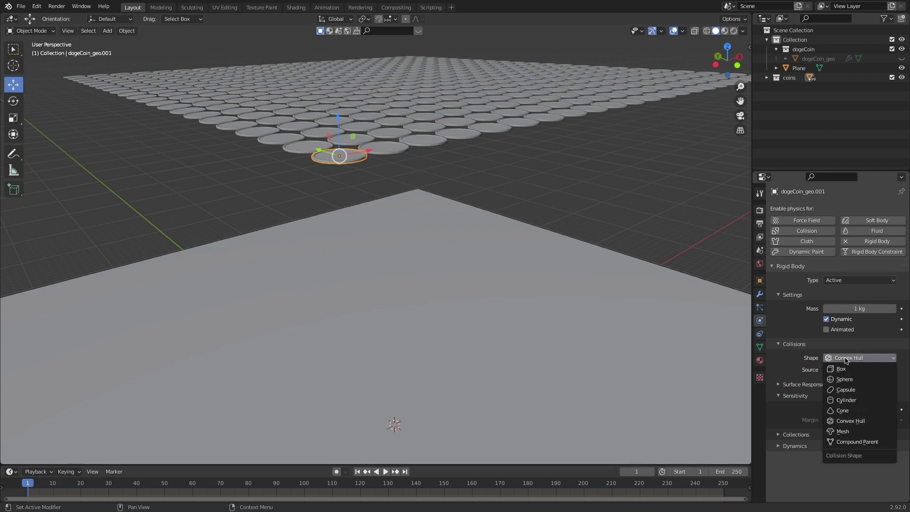
{"action": "left_click", "coordinate": [849, 400]}
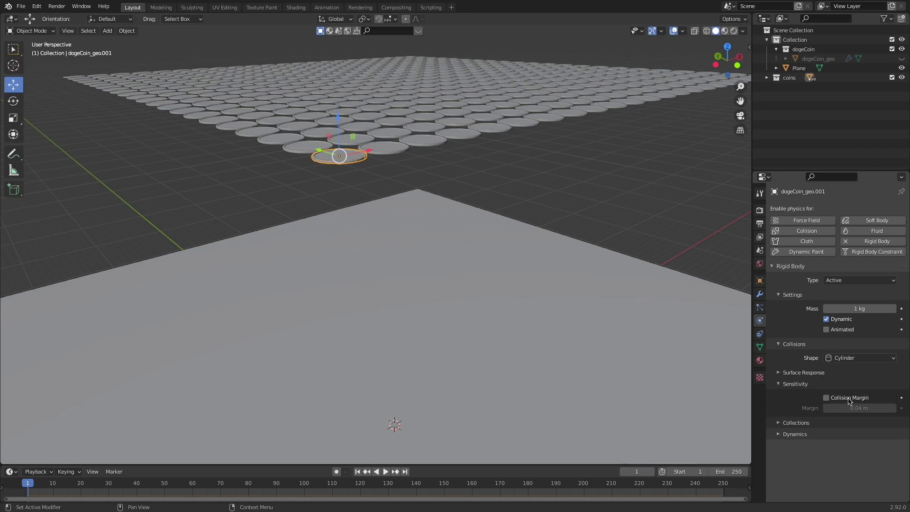
{"action": "scroll", "coordinate": [536, 257], "scroll_direction": "up", "scroll_amount": 4}
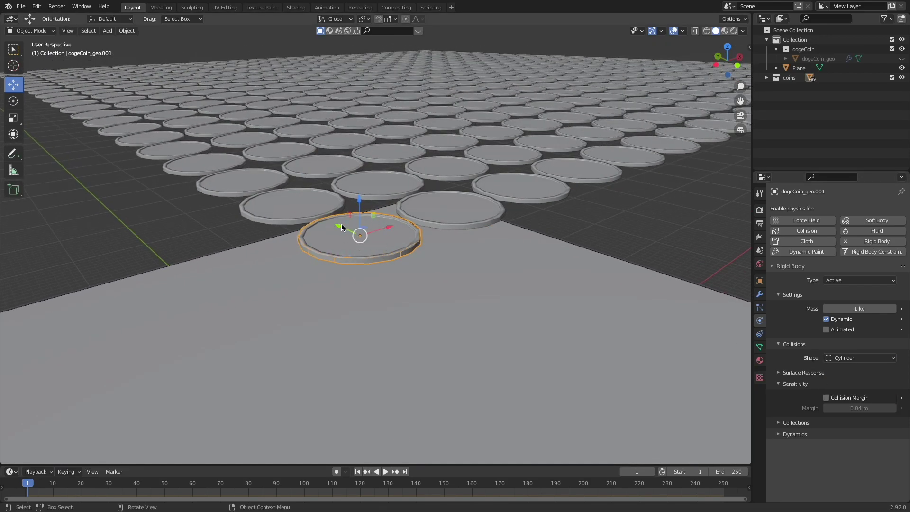
{"action": "middle_click_drag", "start_coordinate": [488, 286], "coordinate": [492, 276], "text": "shift"}
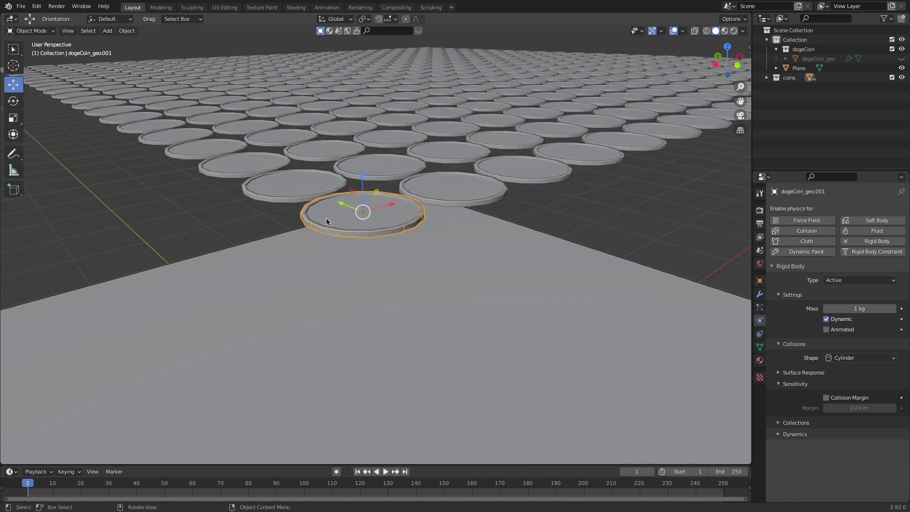
{"action": "left_click", "coordinate": [851, 358]}
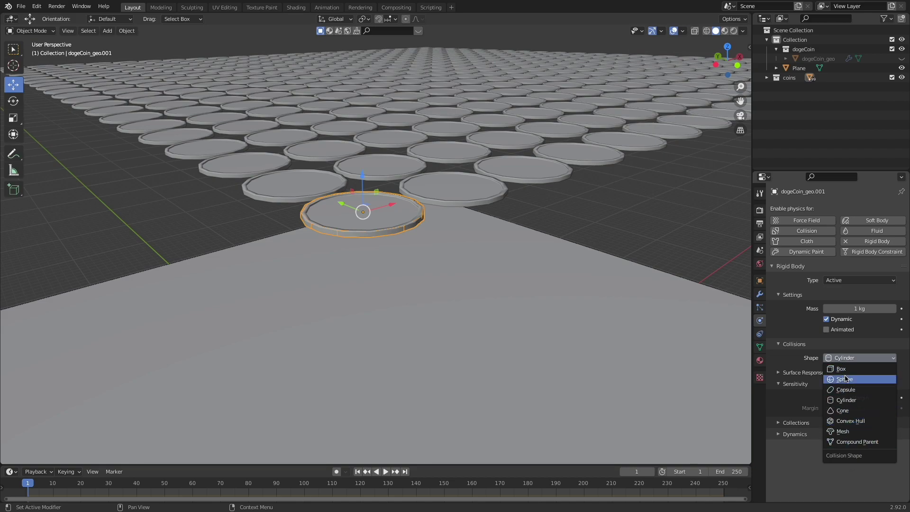
{"action": "left_click", "coordinate": [862, 332]}
- Set the coin's bounciness to 0.2 and friction to 0.6
{"action": "left_click", "coordinate": [805, 373]}
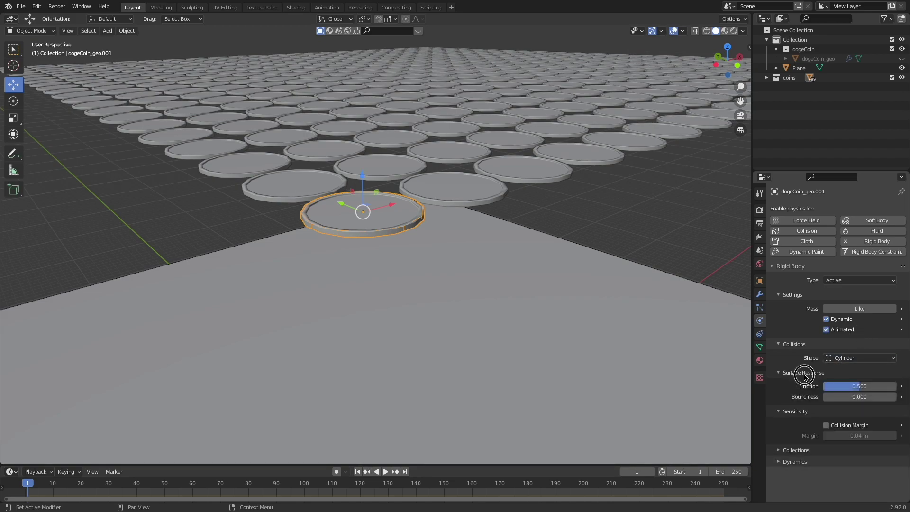
{"action": "left_click", "coordinate": [851, 400]}
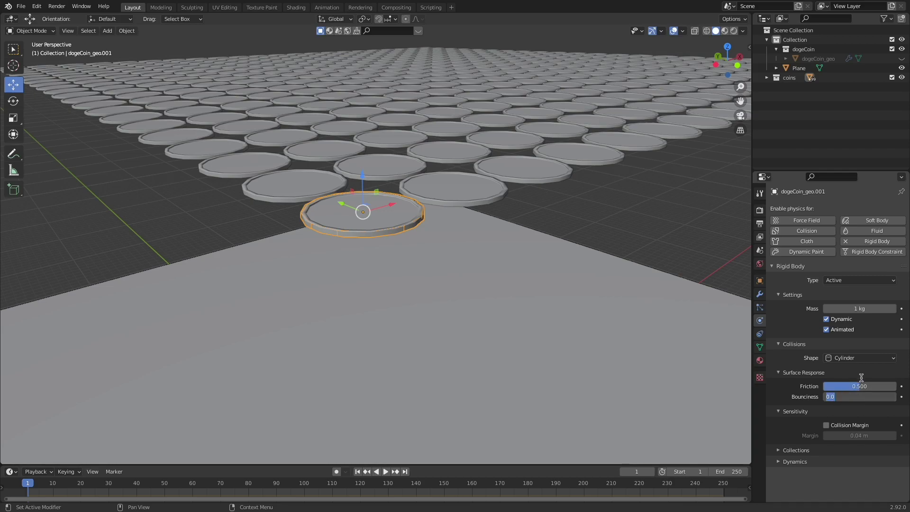
{"action": "type", "text": "0.2"}
{"action": "key", "text": "Return"}
{"action": "left_click", "coordinate": [864, 385]}
{"action": "type", "text": "0.6"}
{"action": "key", "text": "Return"}
- Enable the coin's Collision Margin and set it to 0.0001 m
{"action": "left_click", "coordinate": [825, 425]}
{"action": "double_click", "coordinate": [858, 439]}
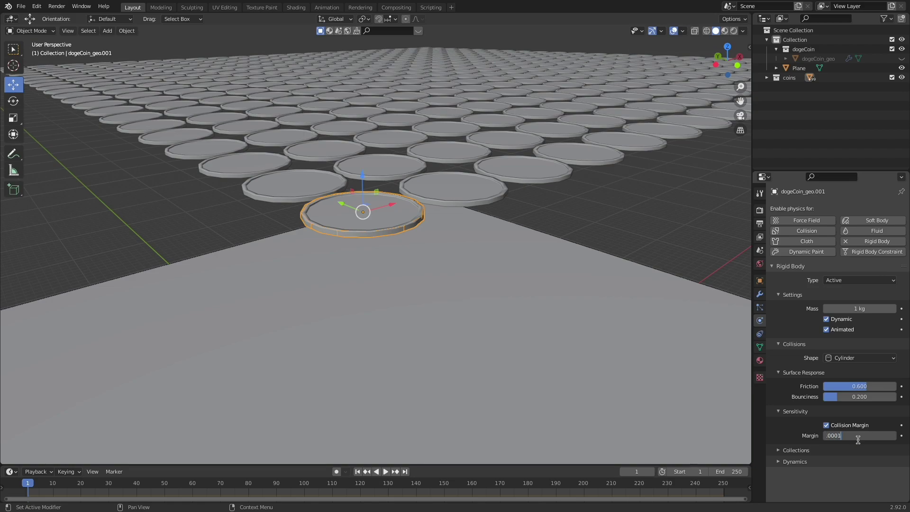
{"action": "type", "text": ".0001"}
{"action": "key", "text": "Return"}
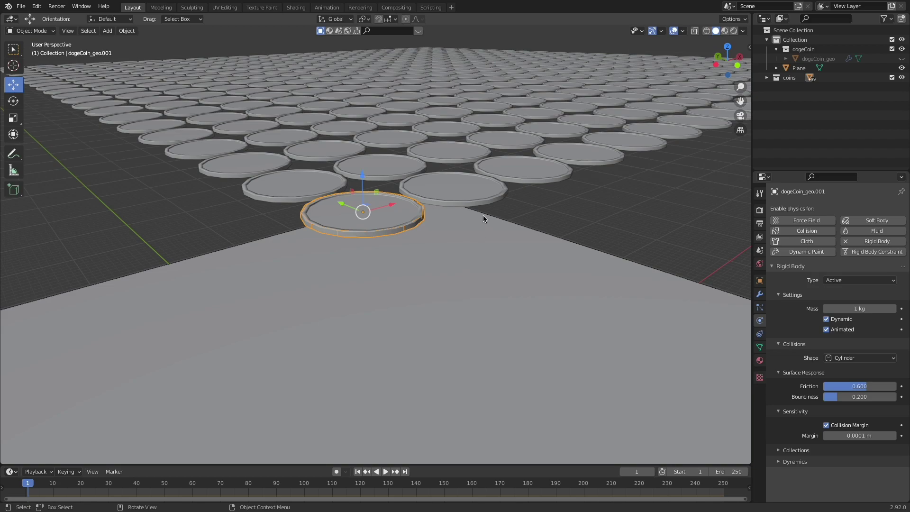
{"action": "middle_click_drag", "start_coordinate": [514, 200], "coordinate": [514, 194], "text": "shift"}
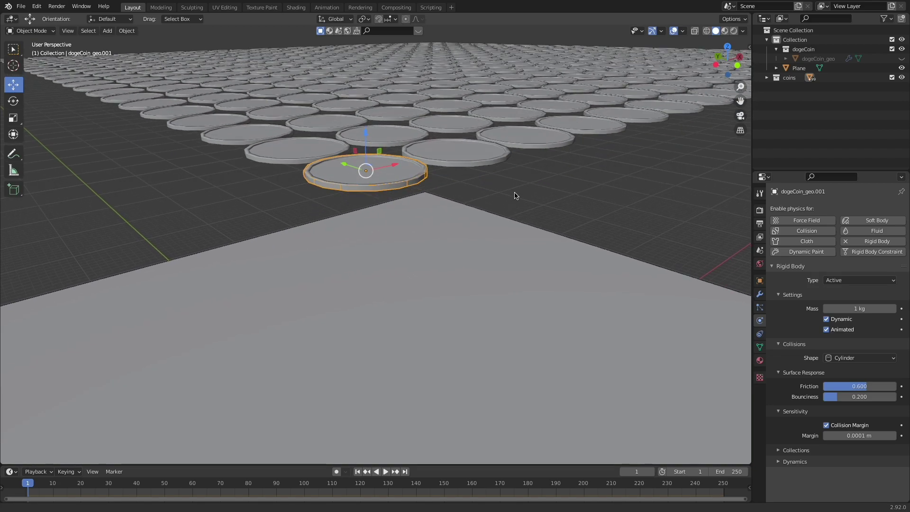
{"action": "middle_click_drag", "start_coordinate": [485, 261], "coordinate": [483, 258], "text": "shift"}
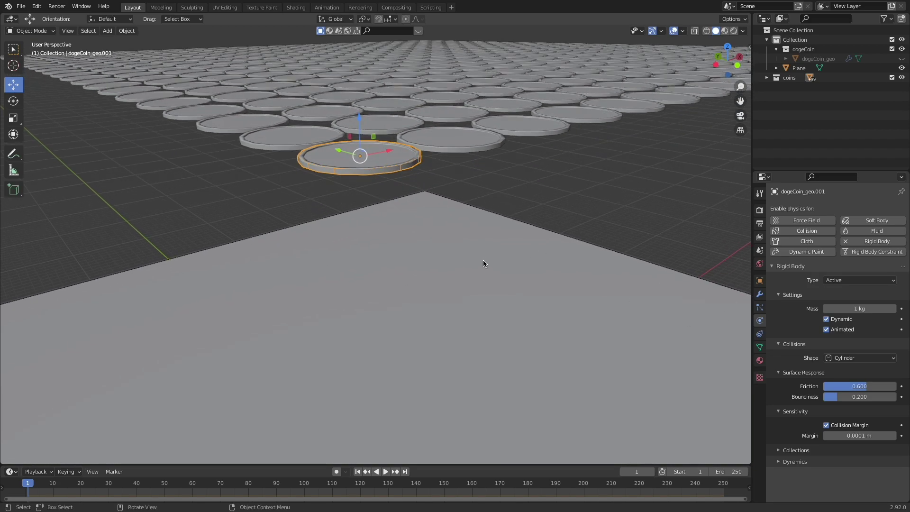
{"action": "scroll", "coordinate": [516, 337], "scroll_direction": "down", "scroll_amount": 5}
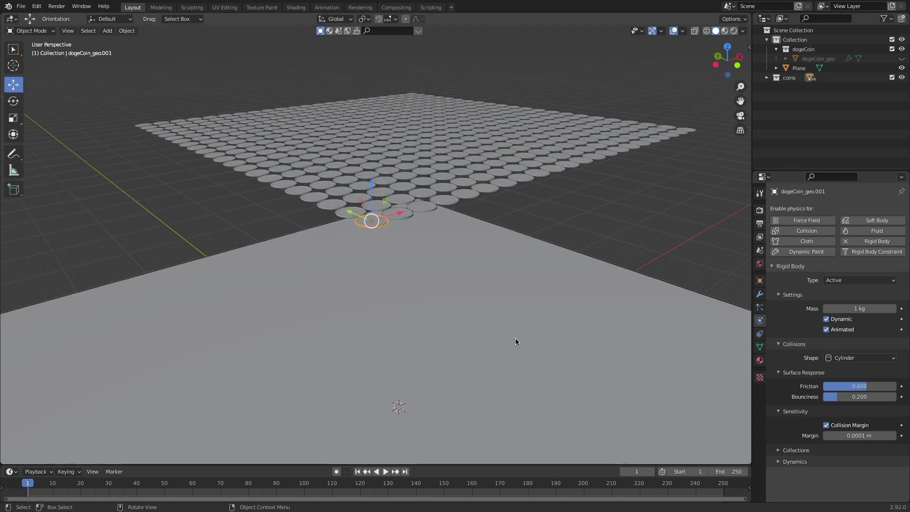
{"action": "scroll", "coordinate": [482, 238], "scroll_direction": "up", "scroll_amount": 3}
- Turn off the coin's Animated flag and replay the simulation from the first frame
{"action": "key", "text": "space"}
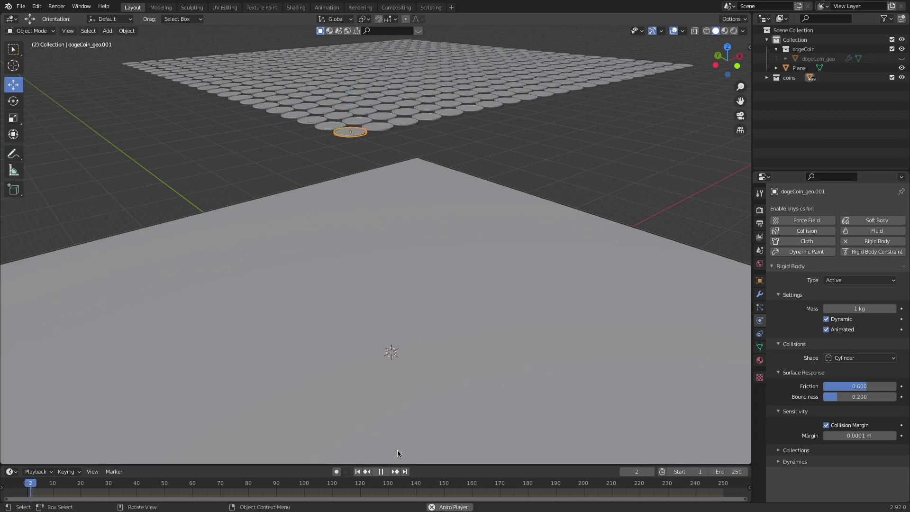
{"action": "left_click", "coordinate": [381, 473]}
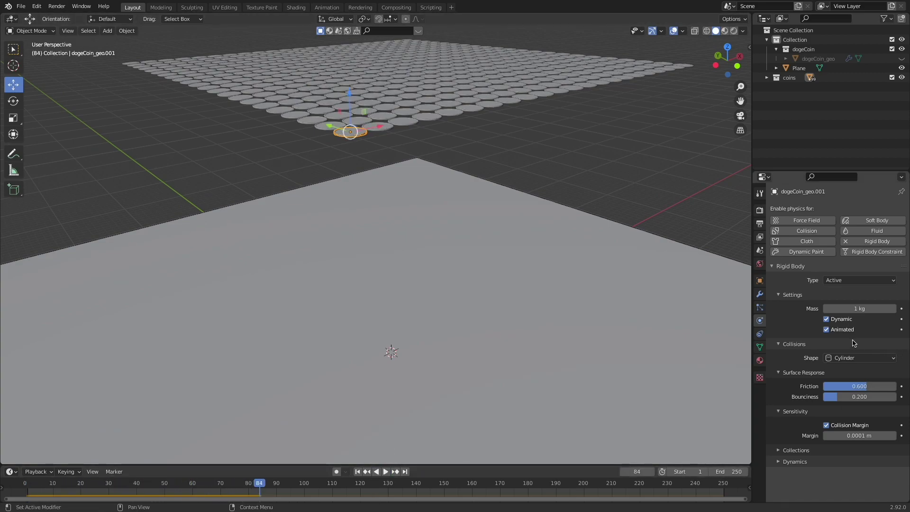
{"action": "left_click", "coordinate": [827, 331]}
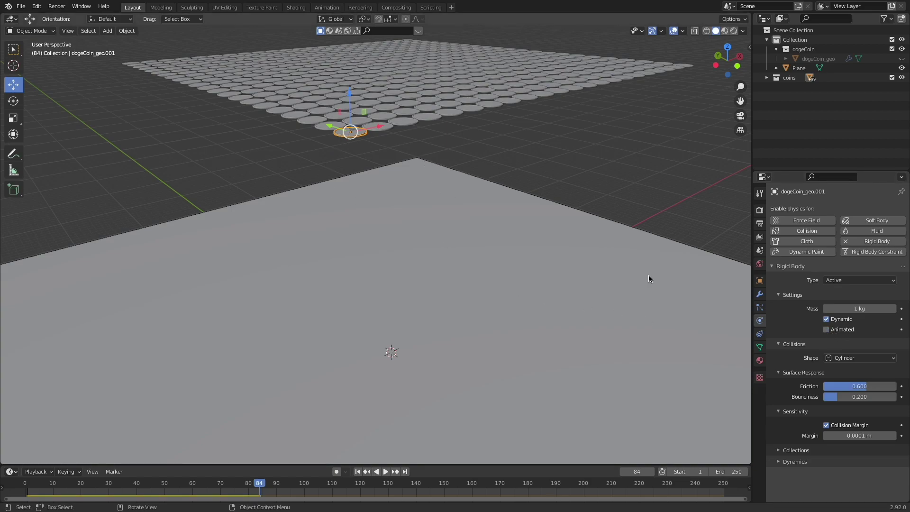
{"action": "left_click", "coordinate": [357, 472]}
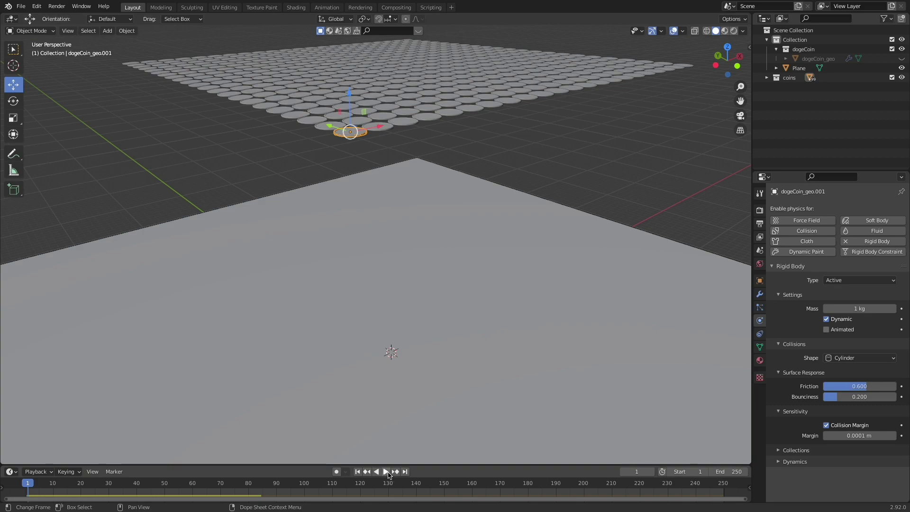
{"action": "left_click", "coordinate": [386, 472]}
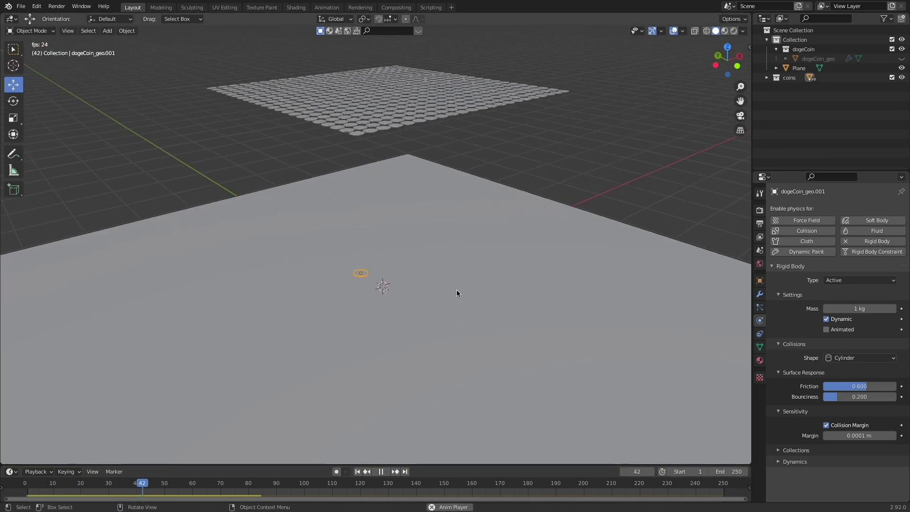
- Frame the coin in right orthographic view and replay frames 88 to 150 to watch it land
{"action": "middle_click_drag", "start_coordinate": [470, 367], "coordinate": [461, 348]}
{"action": "key", "text": "space"}
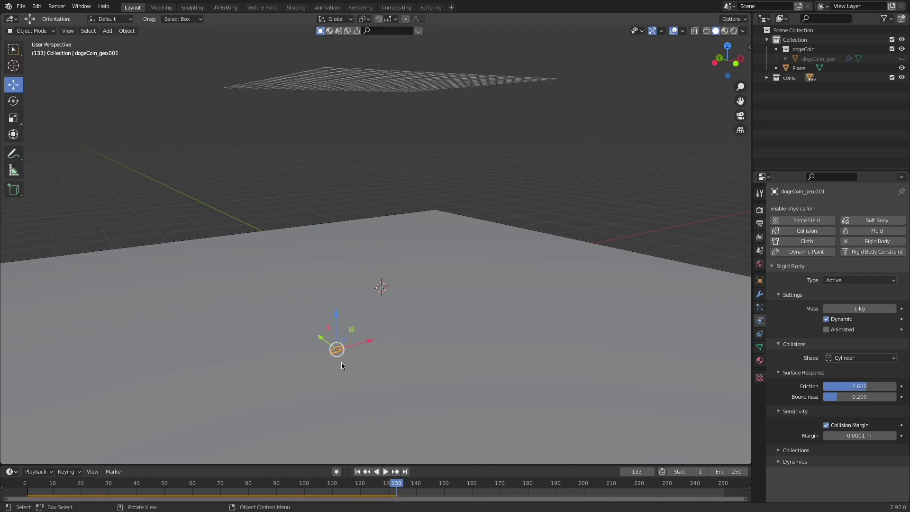
{"action": "key", "text": "KP_Decimal"}
{"action": "key", "text": "grave"}
{"action": "left_click", "coordinate": [406, 322]}
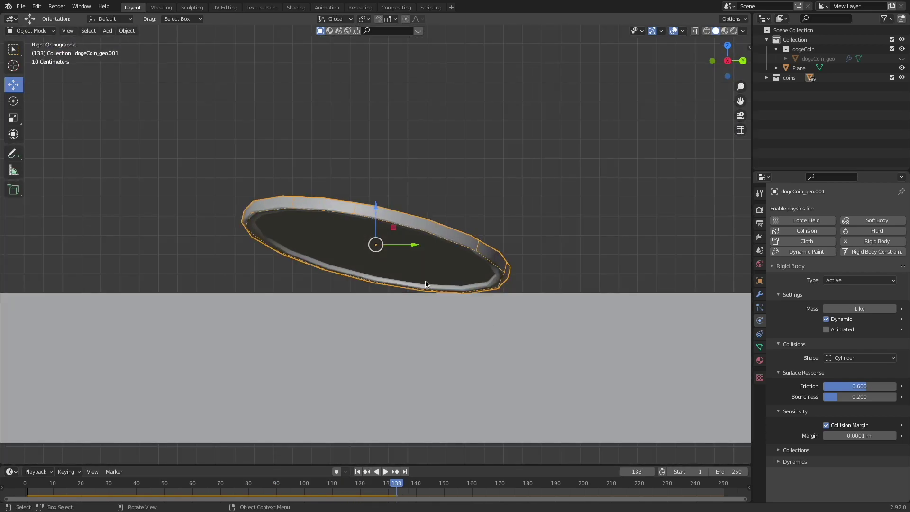
{"action": "left_click_drag", "start_coordinate": [345, 489], "coordinate": [274, 500]}
{"action": "key", "text": "space"}
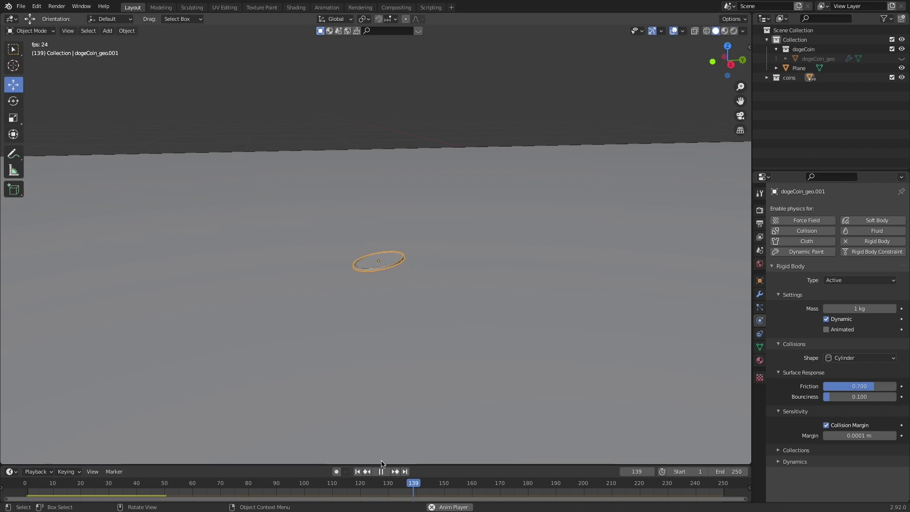
{"action": "left_click", "coordinate": [380, 471]}
- Rewind to the first frame and orbit to see the whole coin grid
{"action": "left_click", "coordinate": [358, 472]}
{"action": "scroll", "coordinate": [426, 269], "scroll_direction": "down", "scroll_amount": 5}
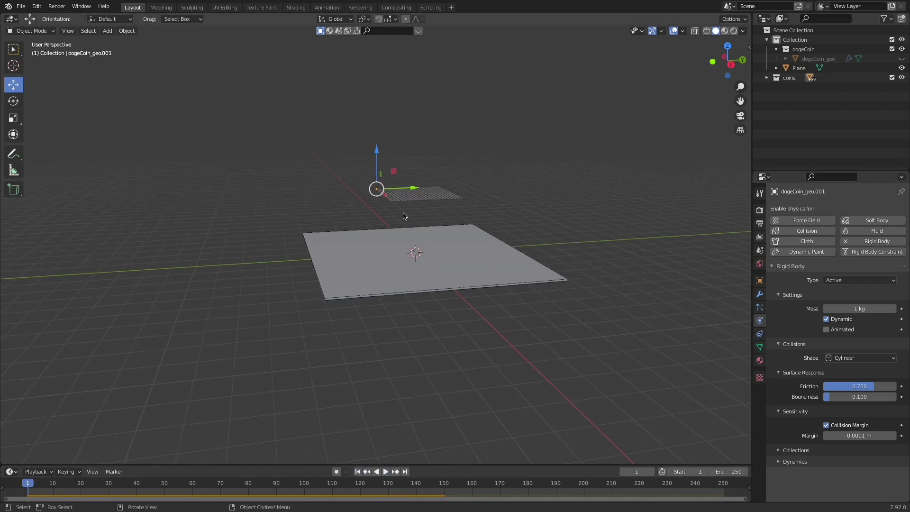
{"action": "scroll", "coordinate": [403, 219], "scroll_direction": "up", "scroll_amount": 5}
{"action": "middle_click_drag", "start_coordinate": [403, 220], "coordinate": [382, 334], "text": "shift"}
{"action": "middle_click_drag", "start_coordinate": [389, 294], "coordinate": [525, 325]}
{"action": "scroll", "coordinate": [526, 299], "scroll_direction": "up", "scroll_amount": 2}
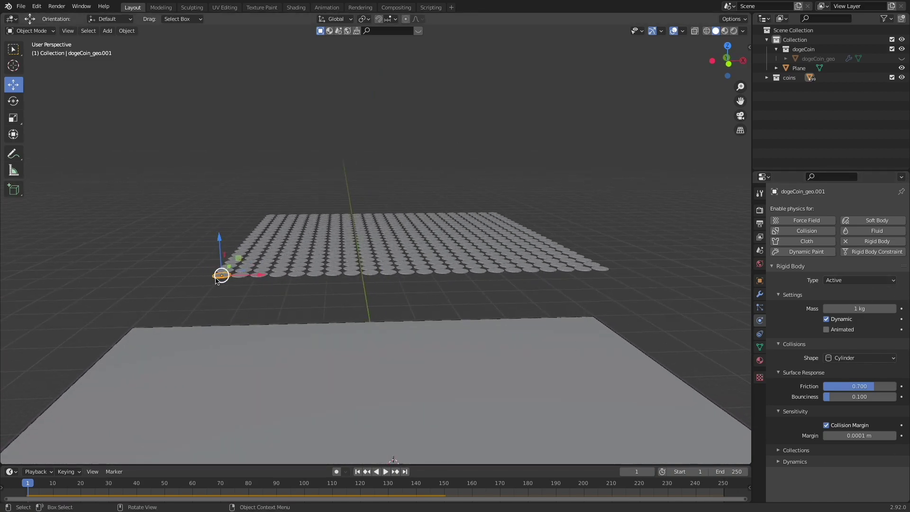
- Box-select every coin and go to Object > Rigid Body to copy settings from the active coin
{"action": "key", "text": "b"}
{"action": "left_click_drag", "start_coordinate": [155, 125], "coordinate": [635, 295]}
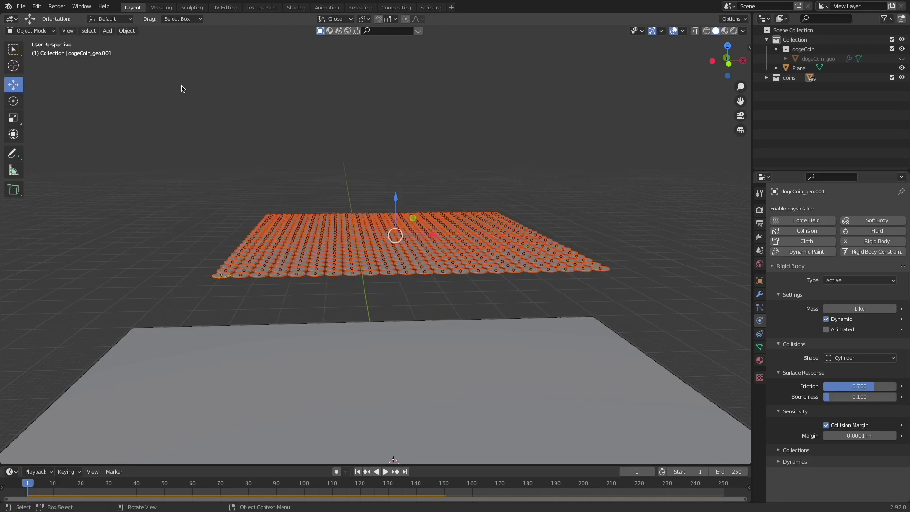
{"action": "left_click", "coordinate": [128, 31]}
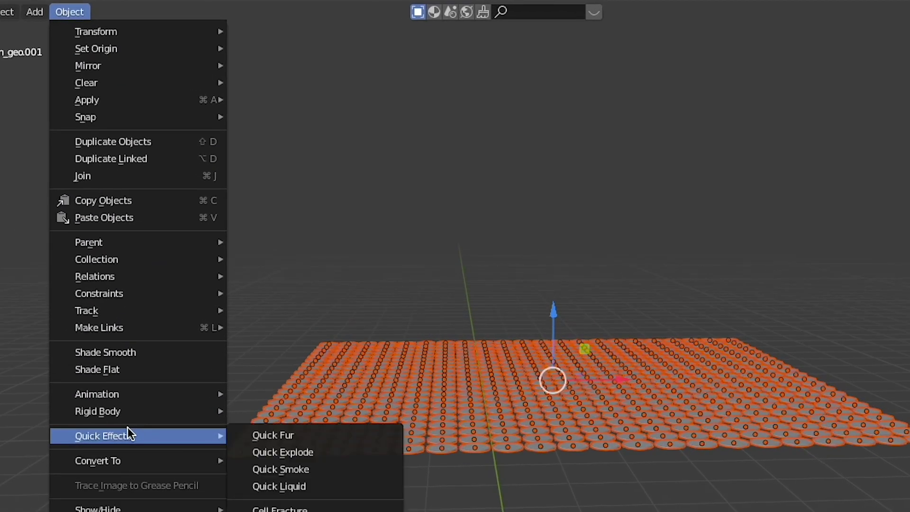
{"action": "mouse_move", "coordinate": [156, 253]}
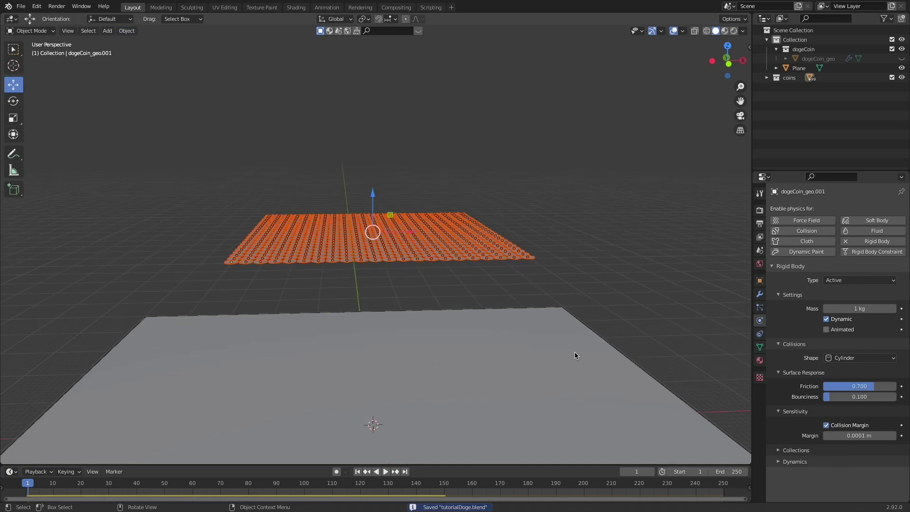
- Save tutorialDoge.blend and play the simulation to watch all the coins fall
{"action": "scroll", "coordinate": [522, 370], "scroll_direction": "down", "scroll_amount": 2}
{"action": "key", "text": "ctrl+s"}
{"action": "left_click", "coordinate": [385, 472]}
{"action": "middle_click_drag", "start_coordinate": [545, 349], "coordinate": [544, 266], "text": "shift"}
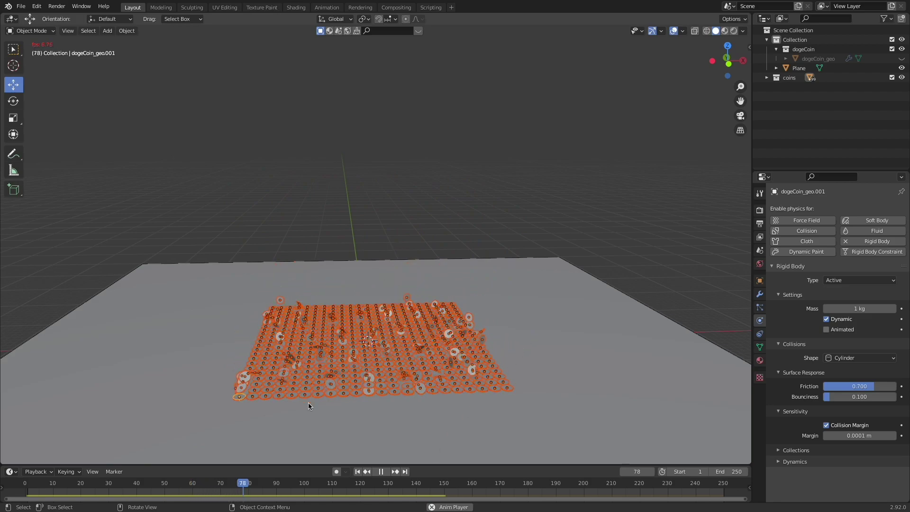
{"action": "middle_click_drag", "start_coordinate": [367, 342], "coordinate": [366, 187], "text": "shift"}
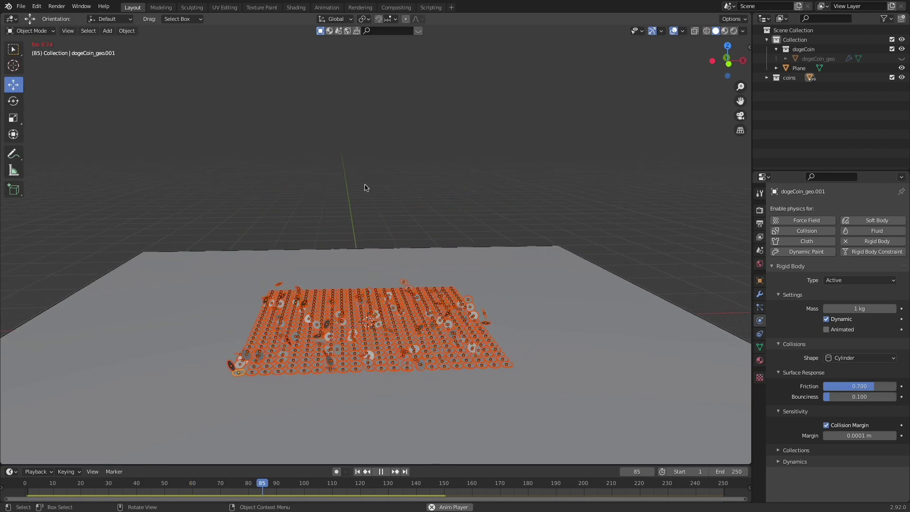
- Stop playback, rewind to the first frame, and select the floor plane
{"action": "left_click", "coordinate": [358, 472]}
{"action": "left_click", "coordinate": [381, 471]}
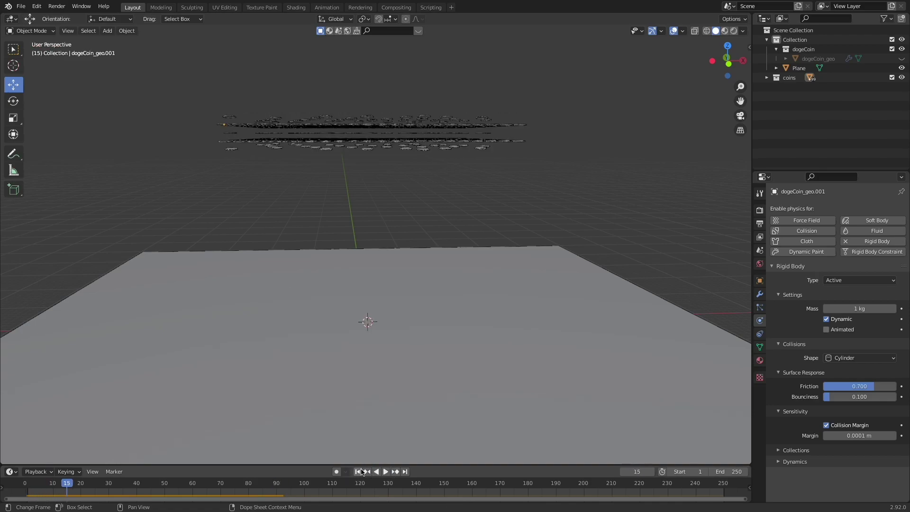
{"action": "left_click", "coordinate": [358, 471]}
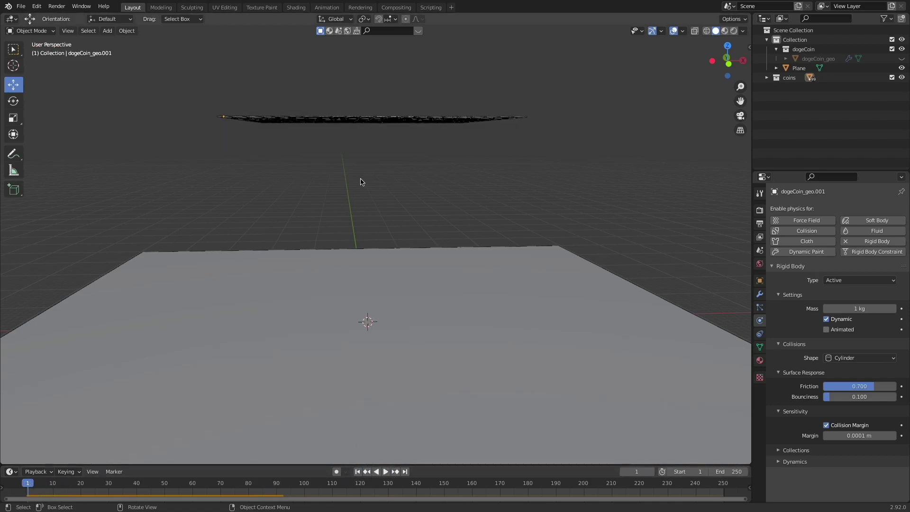
{"action": "left_click", "coordinate": [356, 359]}
{"action": "scroll", "coordinate": [356, 358], "scroll_direction": "down", "scroll_amount": 4}
{"action": "middle_click_drag", "start_coordinate": [356, 353], "coordinate": [353, 335]}
{"action": "scroll", "coordinate": [421, 280], "scroll_direction": "up", "scroll_amount": 2}
{"action": "middle_click_drag", "start_coordinate": [420, 276], "coordinate": [417, 266], "text": "shift"}
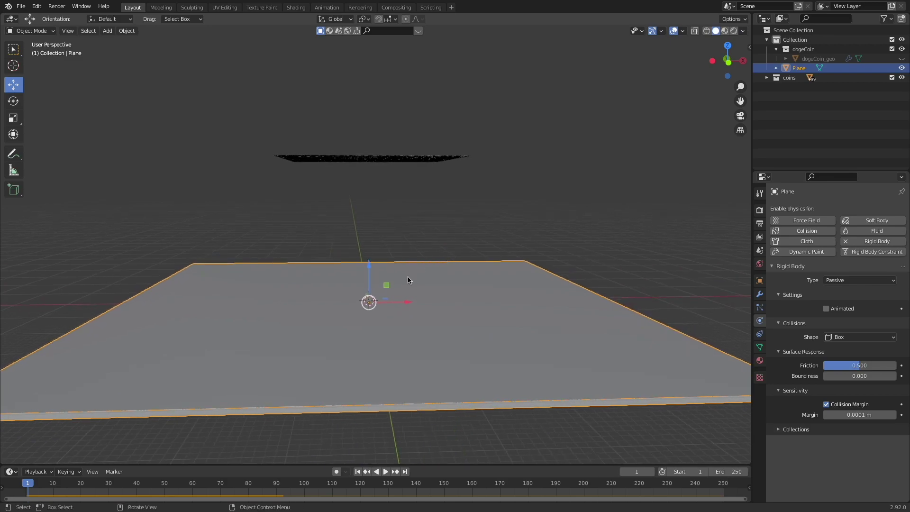
- Duplicate the floor plane, raise the copy along Z, and scale it to 0.434
{"action": "key", "text": "shift+d"}
{"action": "key", "text": "Escape"}
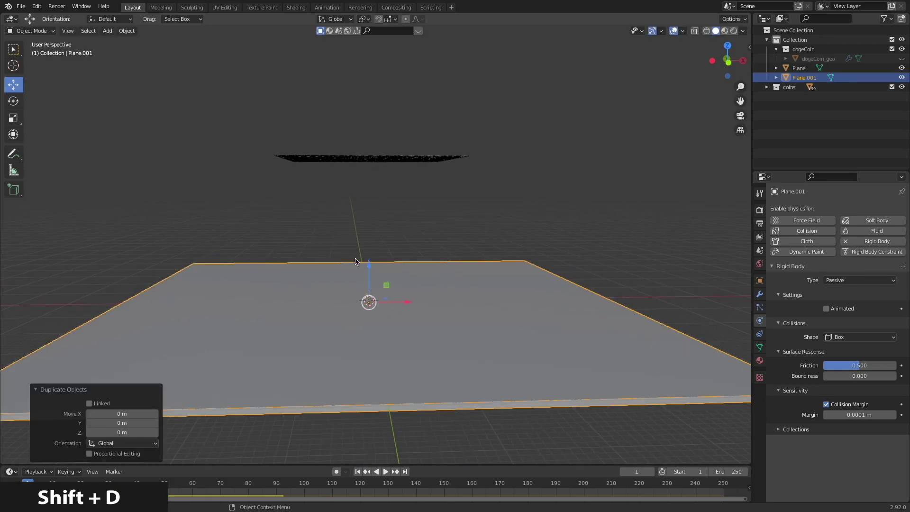
{"action": "key", "text": "g"}
{"action": "key", "text": "z"}
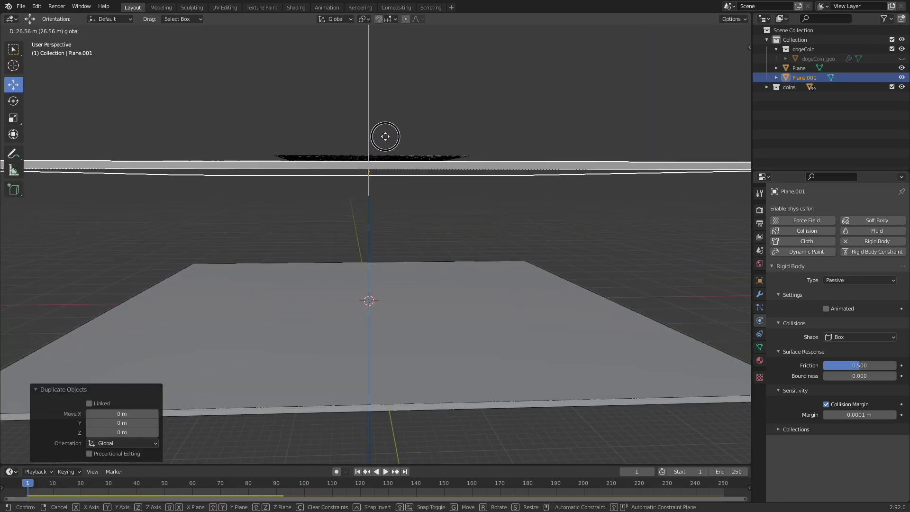
{"action": "left_click", "coordinate": [381, 157]}
{"action": "key", "text": "s"}
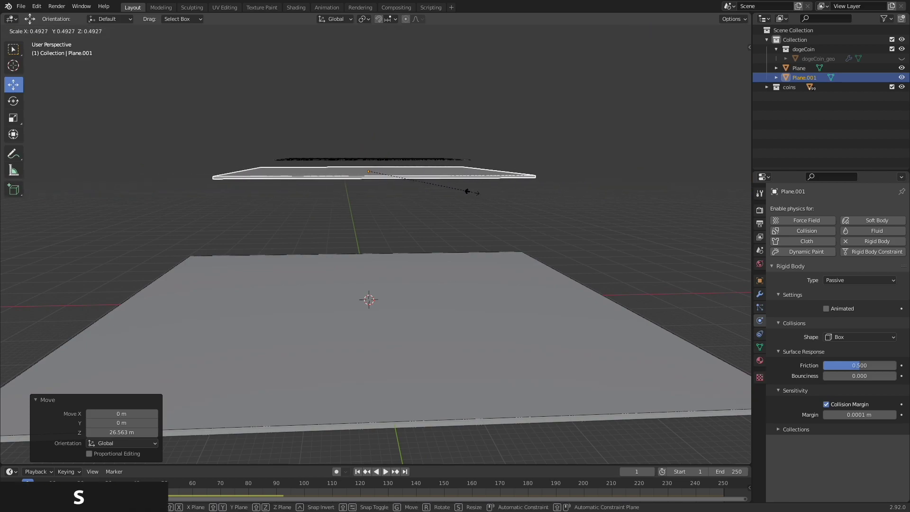
{"action": "left_click", "coordinate": [460, 190]}
{"action": "middle_click_drag", "start_coordinate": [459, 190], "coordinate": [453, 283], "text": "shift"}
{"action": "scroll", "coordinate": [448, 282], "scroll_direction": "up", "scroll_amount": 1}
- In Right view, move the copy to Z 1.3508 m, just below the coins
{"action": "key", "text": "grave"}
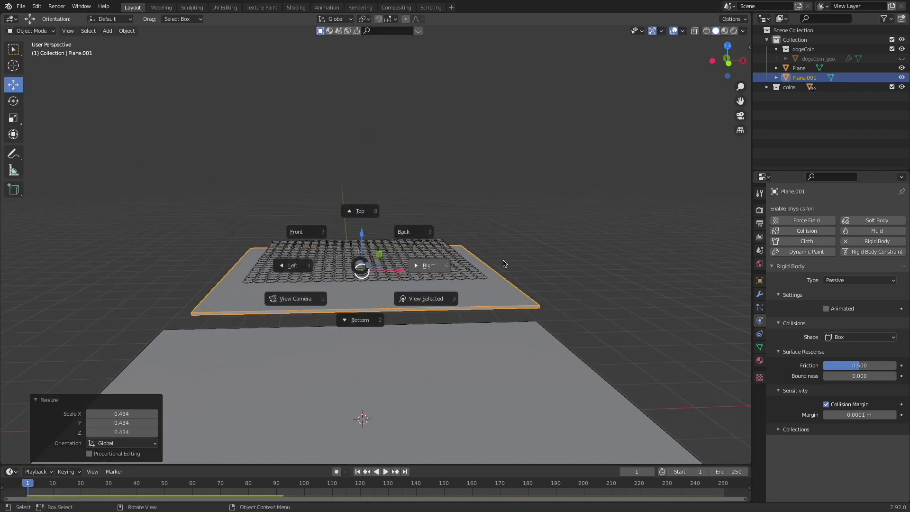
{"action": "left_click", "coordinate": [531, 263]}
{"action": "scroll", "coordinate": [341, 216], "scroll_direction": "up", "scroll_amount": 5}
{"action": "key", "text": "g"}
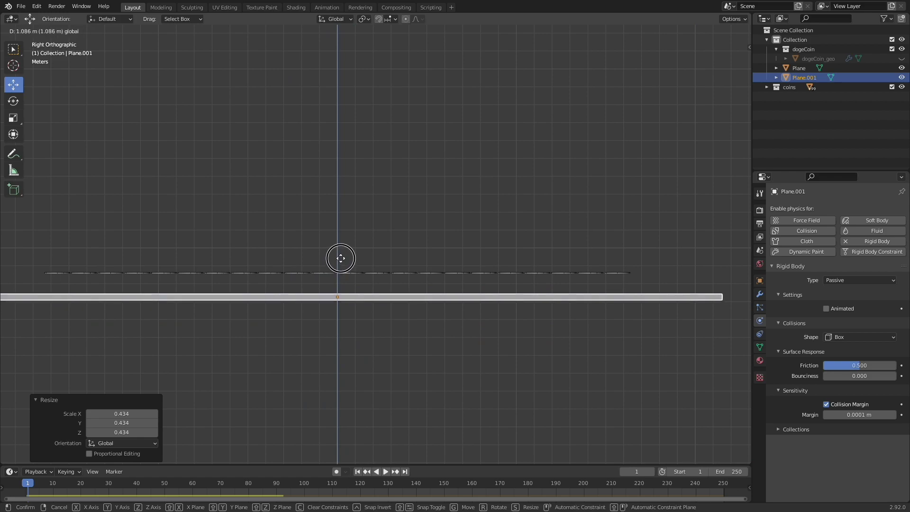
{"action": "left_click_drag", "start_coordinate": [341, 252], "coordinate": [341, 253]}
{"action": "scroll", "coordinate": [294, 280], "scroll_direction": "up", "scroll_amount": 2}
{"action": "middle_click_drag", "start_coordinate": [233, 304], "coordinate": [312, 277], "text": "shift"}
{"action": "scroll", "coordinate": [298, 278], "scroll_direction": "down", "scroll_amount": 2}
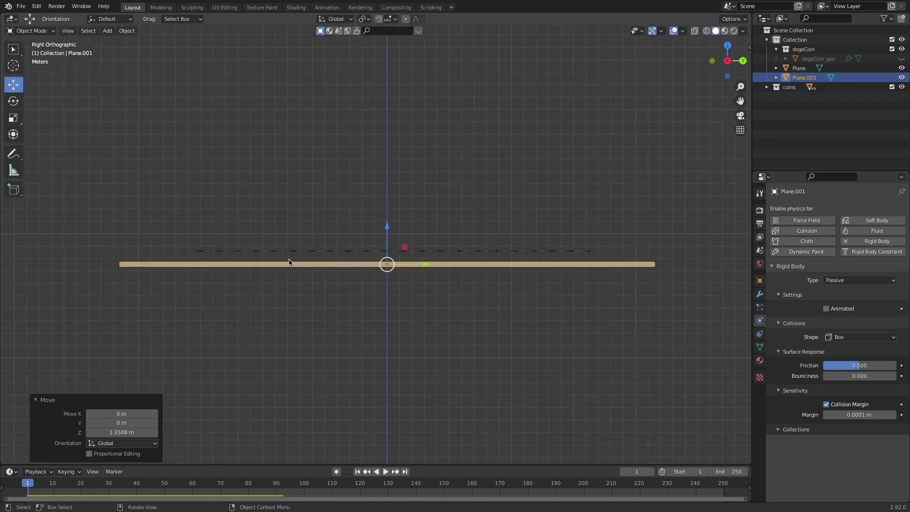
{"action": "scroll", "coordinate": [327, 284], "scroll_direction": "down", "scroll_amount": 2}
{"action": "scroll", "coordinate": [335, 283], "scroll_direction": "up", "scroll_amount": 3}
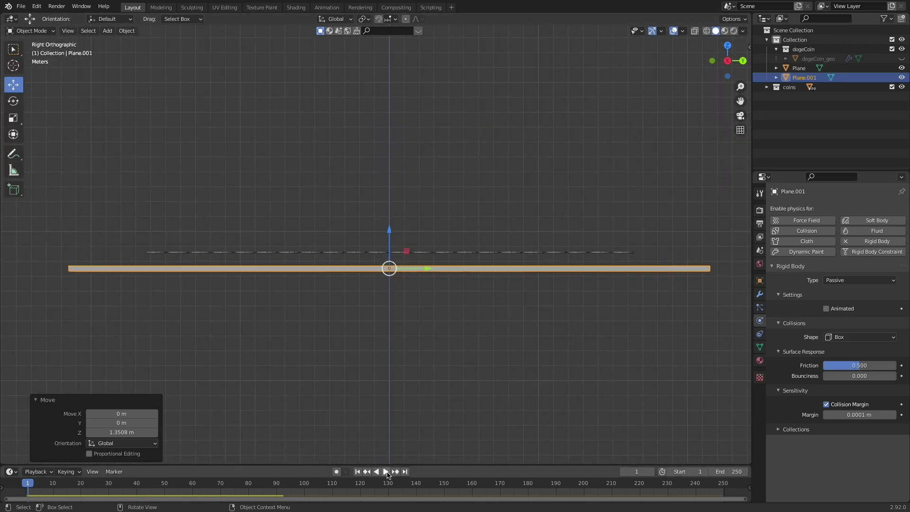
- Play the coin simulation and pause it at frame 31
{"action": "left_click", "coordinate": [386, 471]}
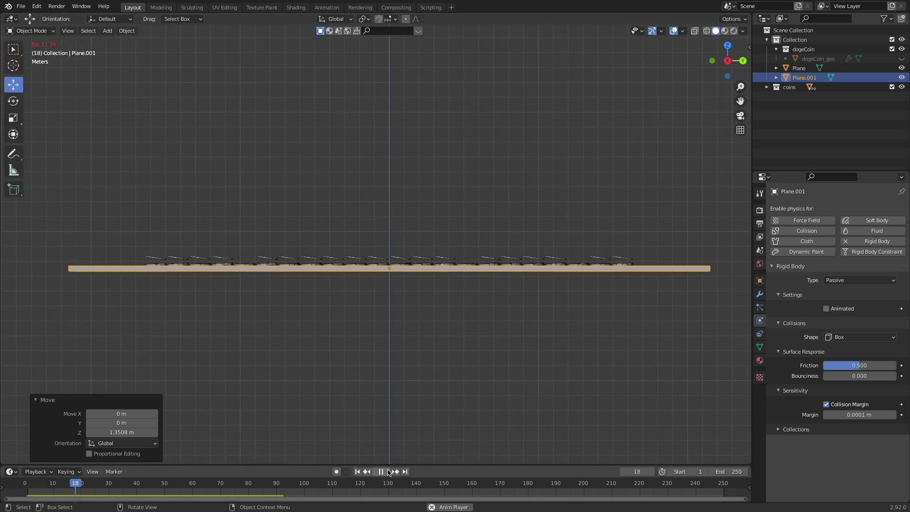
{"action": "left_click", "coordinate": [388, 472]}
{"action": "scroll", "coordinate": [350, 323], "scroll_direction": "up", "scroll_amount": 6}
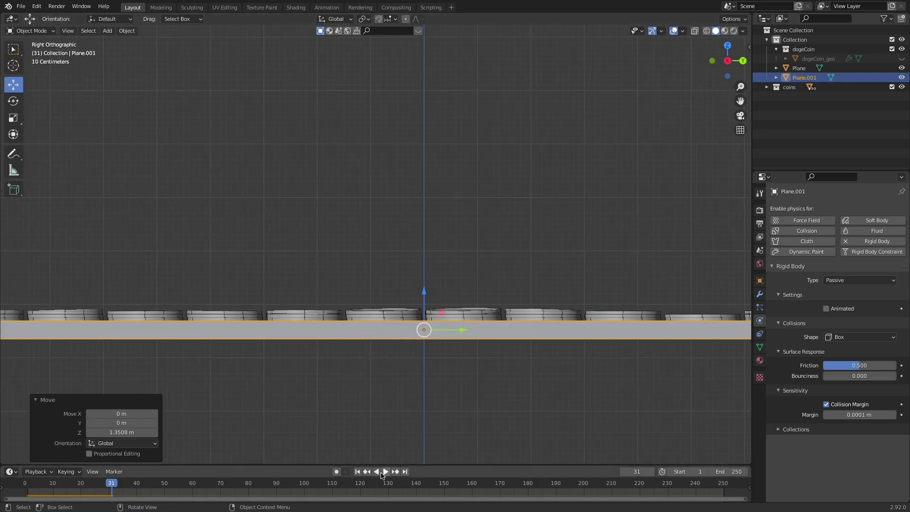
{"action": "scroll", "coordinate": [362, 379], "scroll_direction": "up", "scroll_amount": 2}
{"action": "scroll", "coordinate": [372, 373], "scroll_direction": "down", "scroll_amount": 2}
- Orbit around the Plane.001 shelf to check how the coins settled on it
{"action": "middle_click_drag", "start_coordinate": [373, 373], "coordinate": [377, 207]}
{"action": "scroll", "coordinate": [419, 290], "scroll_direction": "up", "scroll_amount": 2}
{"action": "scroll", "coordinate": [418, 300], "scroll_direction": "down", "scroll_amount": 9}
{"action": "middle_click_drag", "start_coordinate": [401, 284], "coordinate": [404, 266]}
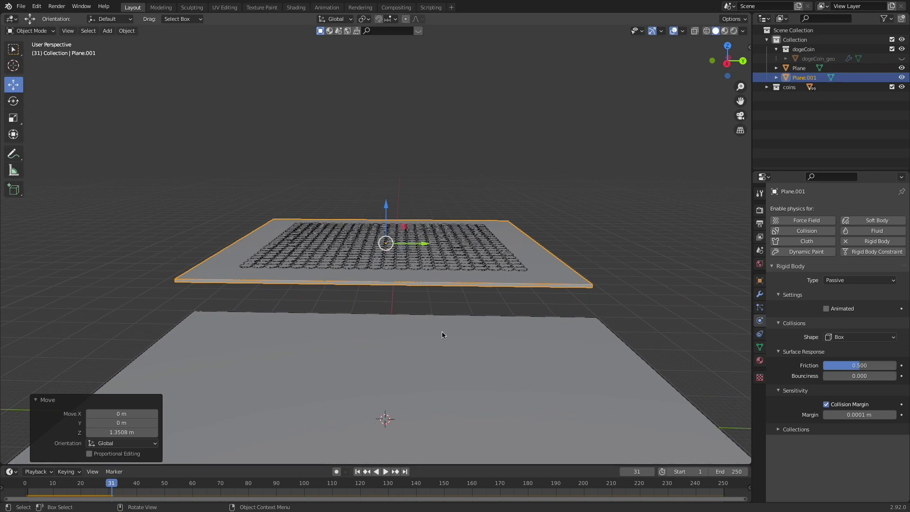
{"action": "middle_click_drag", "start_coordinate": [442, 331], "coordinate": [443, 286]}
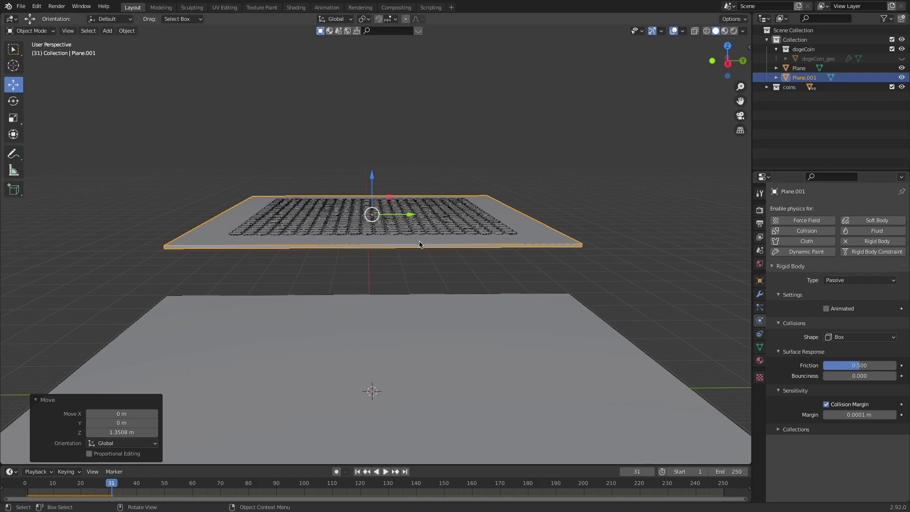
{"action": "middle_click_drag", "start_coordinate": [442, 237], "coordinate": [444, 248]}
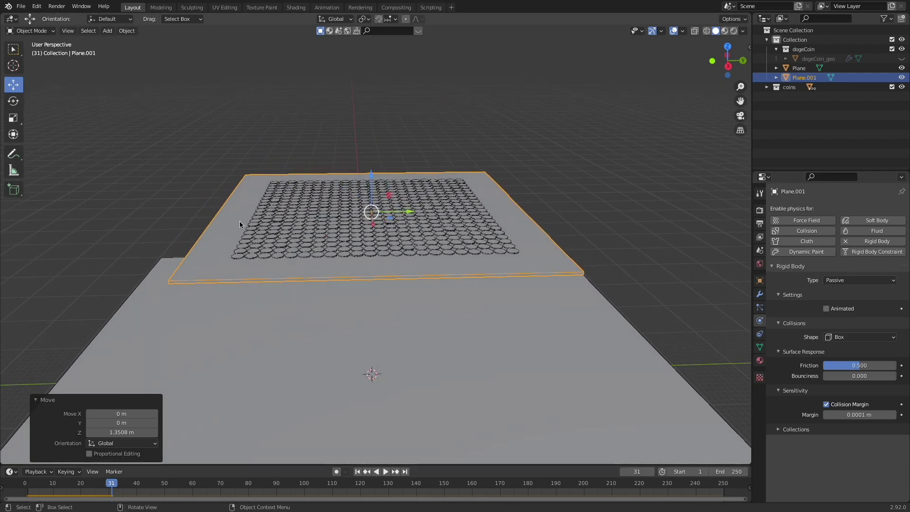
{"action": "middle_click_drag", "start_coordinate": [347, 257], "coordinate": [421, 237], "text": "shift"}
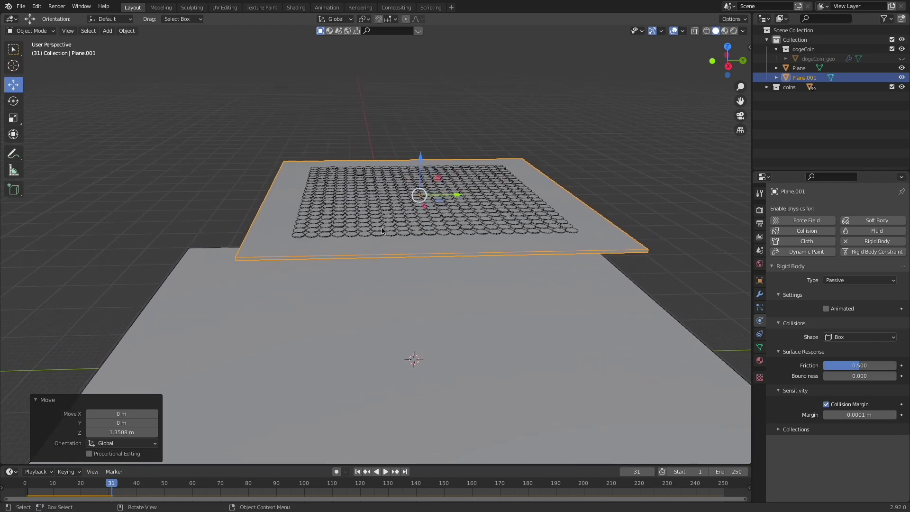
- Add a cube and raise it up onto the coin shelf
{"action": "key", "text": "shift+a"}
{"action": "mouse_move", "coordinate": [381, 208]}
{"action": "left_click", "coordinate": [424, 215]}
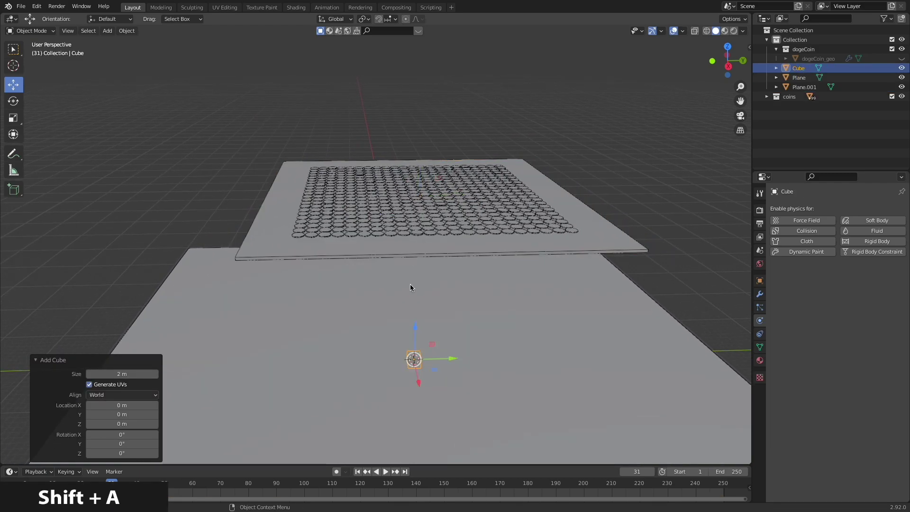
{"action": "left_click_drag", "start_coordinate": [414, 339], "coordinate": [459, 152]}
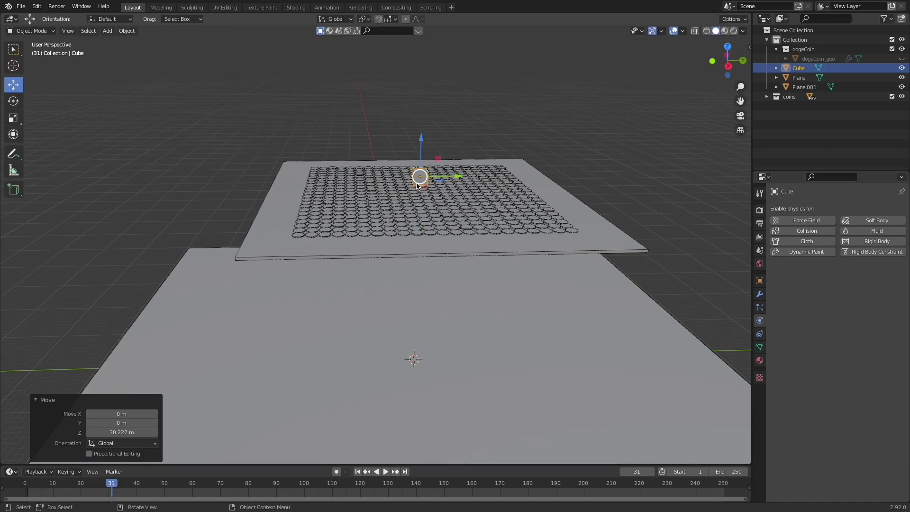
{"action": "middle_click_drag", "start_coordinate": [425, 192], "coordinate": [502, 259]}
- Stretch the cube along X into a long bar, then scale it taller along Z
{"action": "key", "text": "s"}
{"action": "key", "text": "x"}
{"action": "left_click", "coordinate": [455, 299]}
{"action": "middle_click_drag", "start_coordinate": [455, 298], "coordinate": [370, 284]}
{"action": "key", "text": "s"}
{"action": "key", "text": "z"}
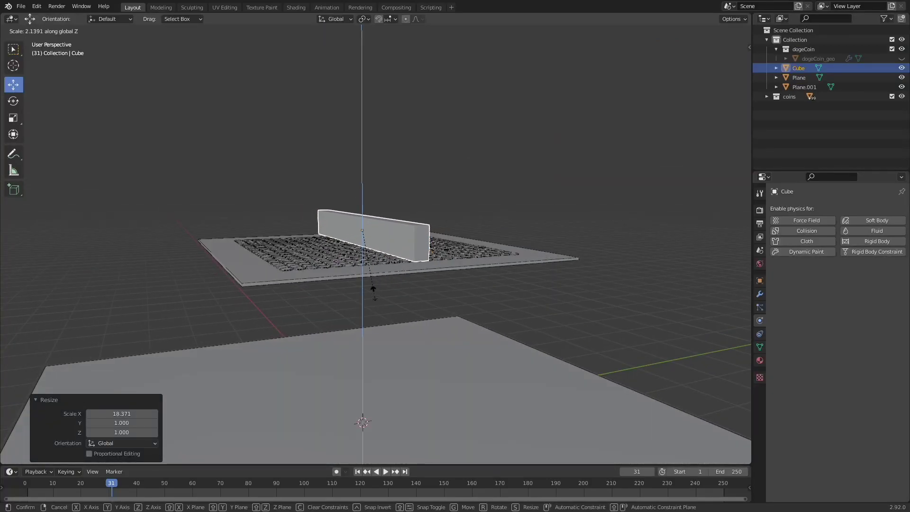
{"action": "left_click", "coordinate": [373, 301]}
- Slide the wall along Y to the shelf edge and lengthen it slightly along X
{"action": "middle_click_drag", "start_coordinate": [464, 278], "coordinate": [299, 276]}
{"action": "left_click_drag", "start_coordinate": [298, 276], "coordinate": [429, 285]}
{"action": "middle_click_drag", "start_coordinate": [429, 284], "coordinate": [361, 272]}
{"action": "key", "text": "s"}
{"action": "key", "text": "x"}
{"action": "left_click", "coordinate": [375, 275]}
- Apply the wall's scale and give it an animated rigid body
{"action": "key", "text": "ctrl+a"}
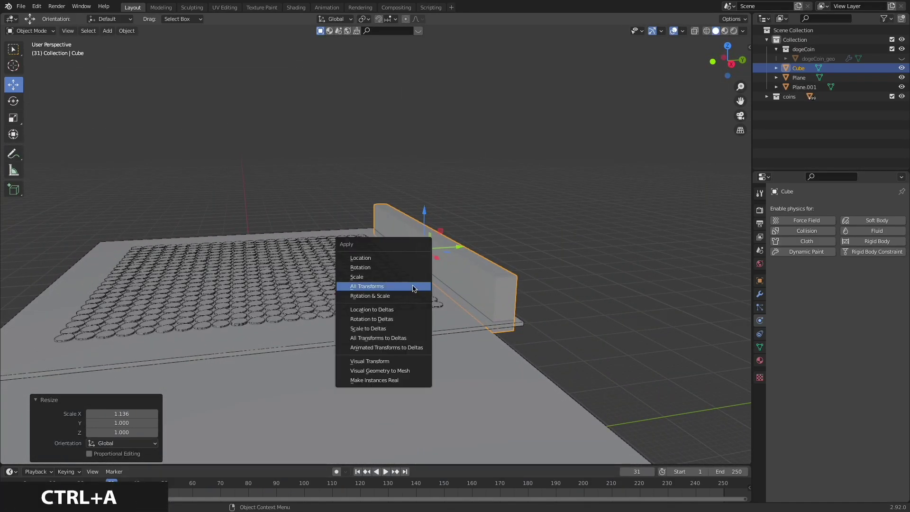
{"action": "left_click", "coordinate": [363, 276]}
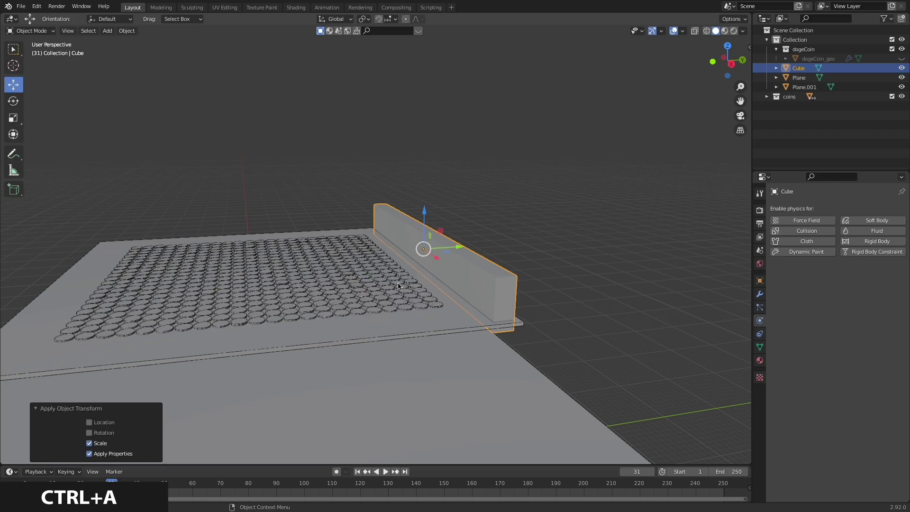
{"action": "left_click", "coordinate": [877, 241]}
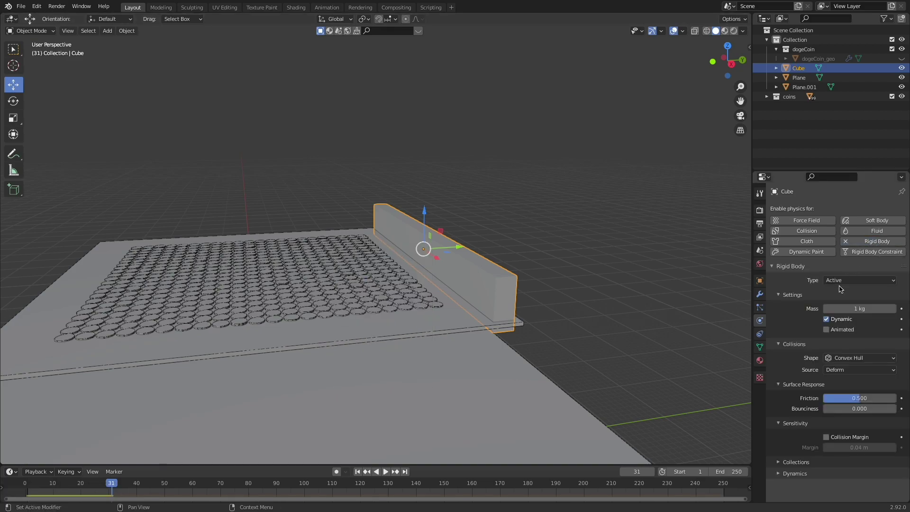
{"action": "left_click", "coordinate": [825, 331]}
- Rewind the timeline to the first frame and scrub forward to frame 20
{"action": "middle_click_drag", "start_coordinate": [314, 279], "coordinate": [301, 282]}
{"action": "key", "text": "shift+Left"}
{"action": "mouse_move", "coordinate": [76, 482]}
{"action": "left_mouse_down"}
{"action": "mouse_move", "coordinate": [52, 488]}
{"action": "mouse_move", "coordinate": [80, 493]}
{"action": "left_mouse_up"}
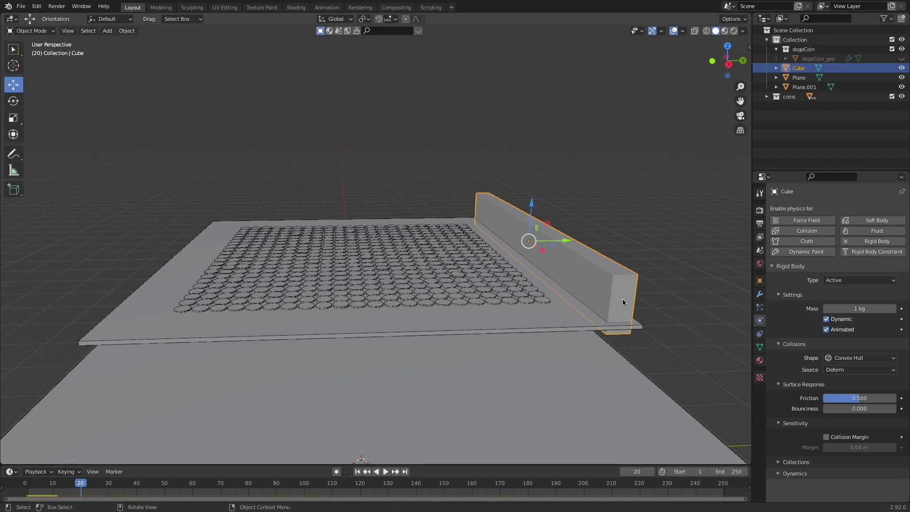
- Keyframe the wall's location at frame 20, play the animation, and move the playhead to about frame 80
{"action": "key", "text": "i"}
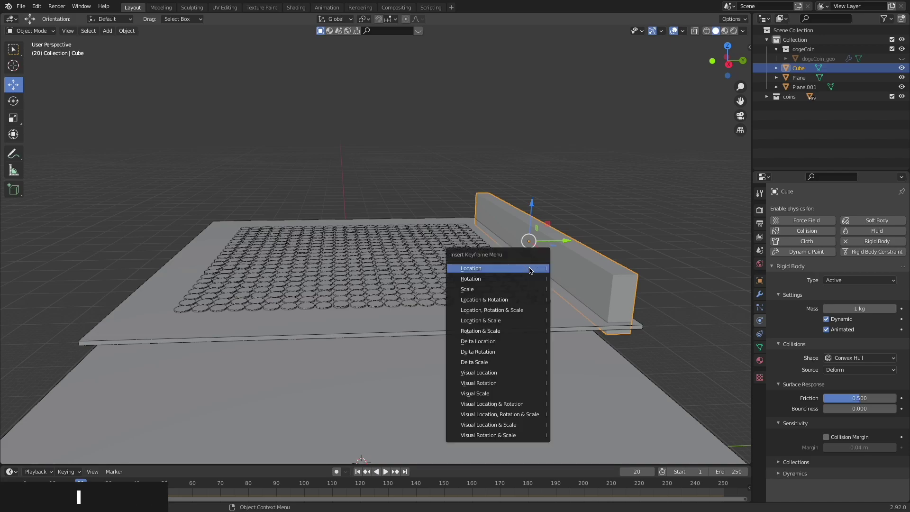
{"action": "left_click", "coordinate": [488, 269]}
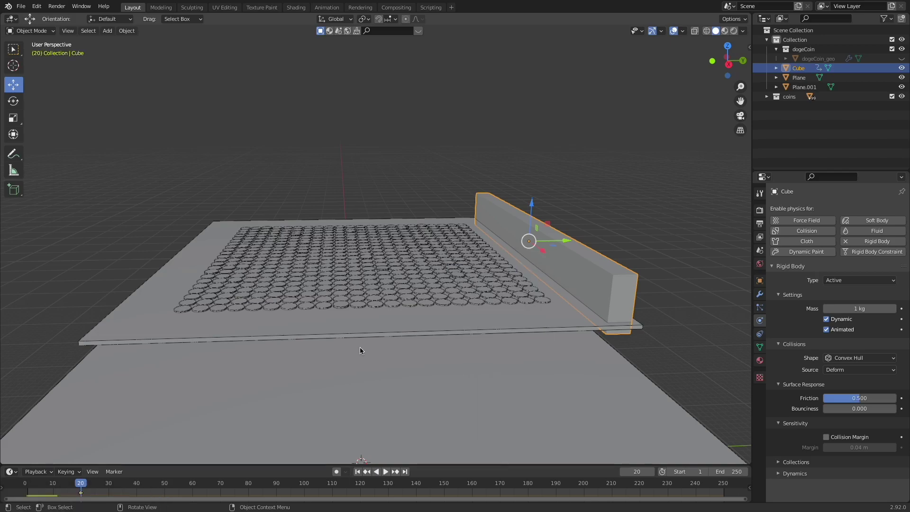
{"action": "left_click_drag", "start_coordinate": [160, 488], "coordinate": [338, 473]}
{"action": "key", "text": "space"}
{"action": "mouse_move", "coordinate": [262, 489]}
{"action": "left_mouse_down"}
{"action": "mouse_move", "coordinate": [188, 490]}
{"action": "mouse_move", "coordinate": [305, 493]}
{"action": "mouse_move", "coordinate": [250, 493]}
{"action": "left_mouse_up"}
- Push the wall across the shelf along Y and key its location at frame 80
{"action": "left_click_drag", "start_coordinate": [569, 242], "coordinate": [224, 288]}
{"action": "middle_click_drag", "start_coordinate": [255, 246], "coordinate": [454, 231], "text": "shift"}
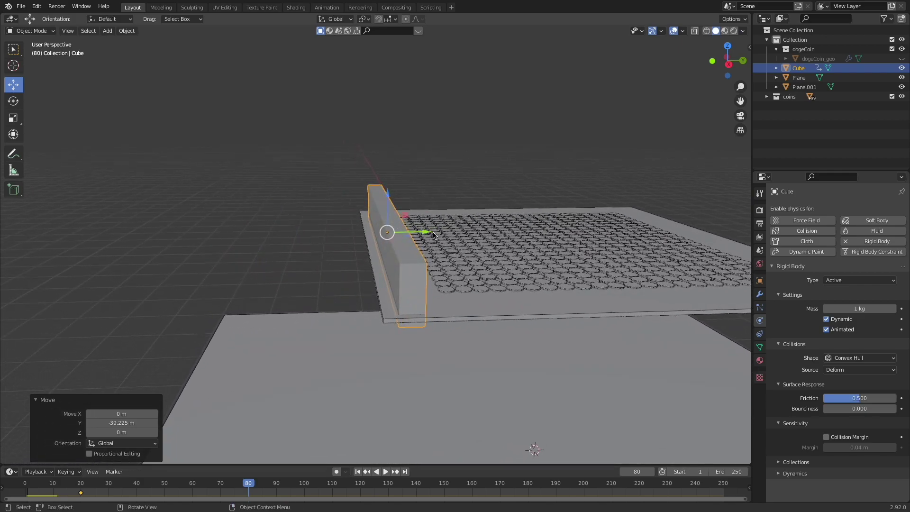
{"action": "key", "text": "i"}
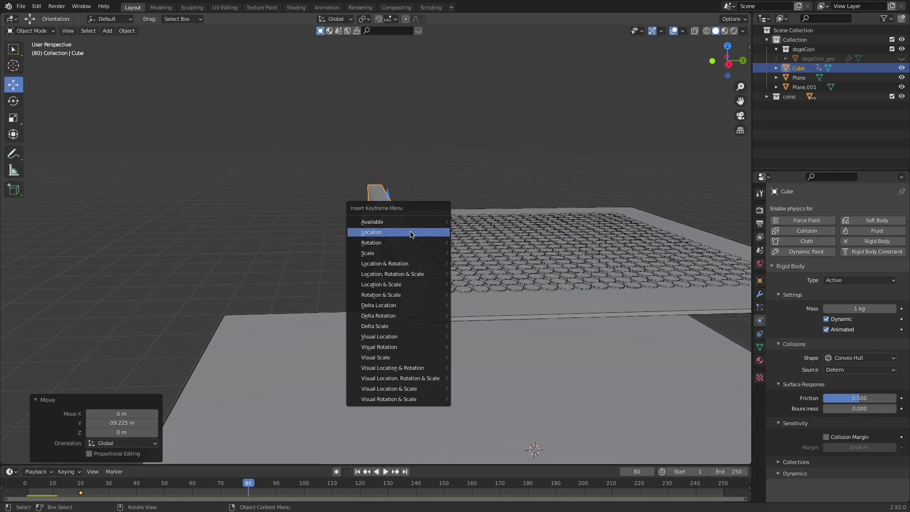
{"action": "left_click", "coordinate": [394, 235]}
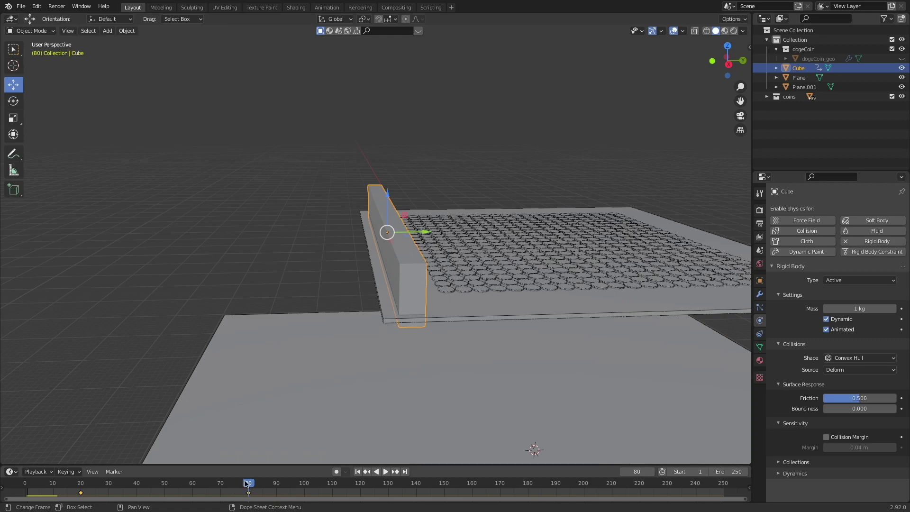
- Scrub back through the wall's slide to check it, then return to frame 1
{"action": "left_click_drag", "start_coordinate": [237, 488], "coordinate": [175, 485]}
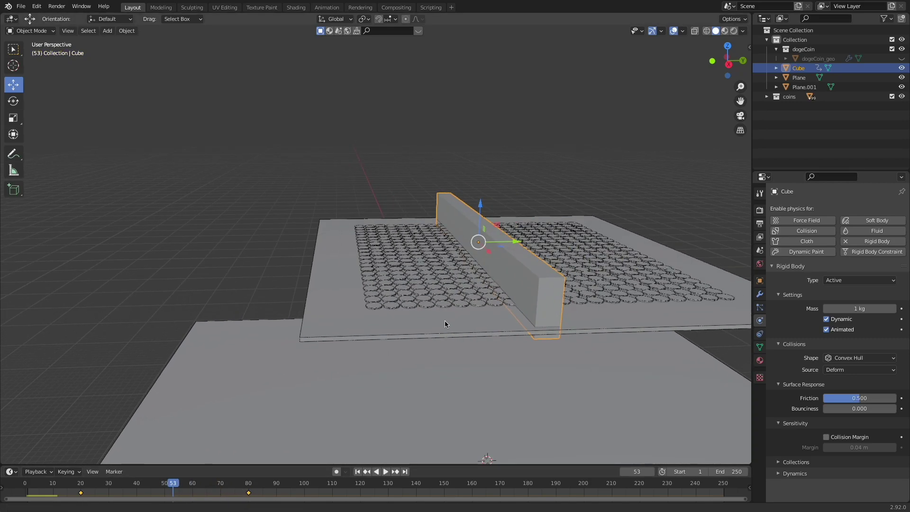
{"action": "middle_click_drag", "start_coordinate": [436, 322], "coordinate": [383, 326], "text": "shift"}
{"action": "left_click_drag", "start_coordinate": [165, 481], "coordinate": [128, 493]}
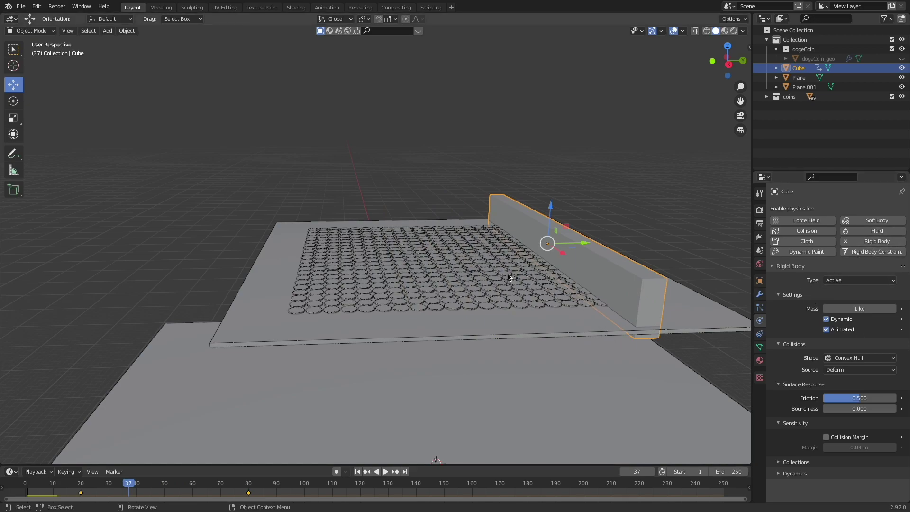
{"action": "middle_click_drag", "start_coordinate": [296, 294], "coordinate": [321, 234]}
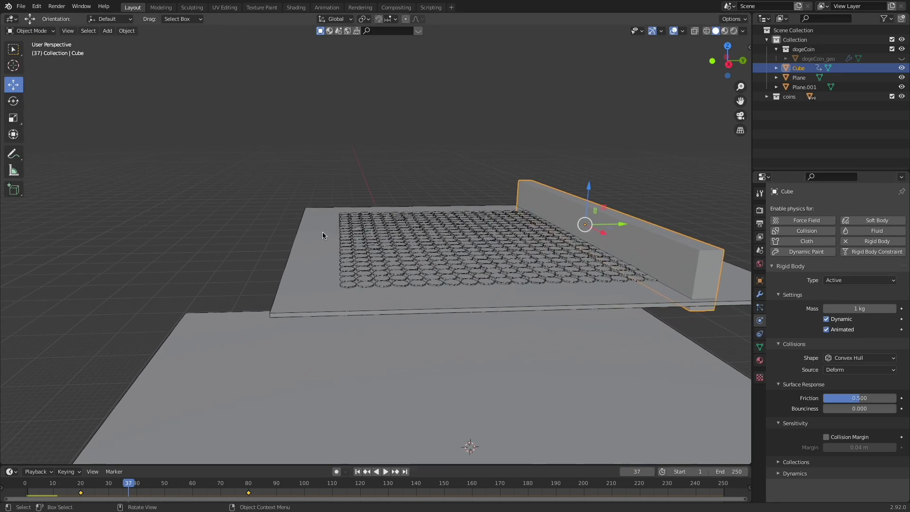
{"action": "left_click", "coordinate": [359, 472]}
{"action": "scroll", "coordinate": [452, 308], "scroll_direction": "down", "scroll_amount": 5}
{"action": "middle_click_drag", "start_coordinate": [452, 308], "coordinate": [453, 298]}
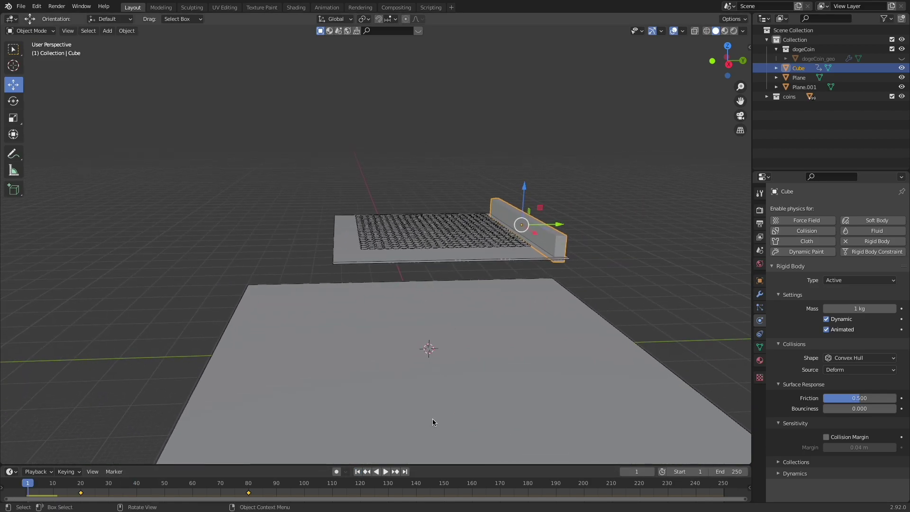
- Play the coin simulation and watch where the pushed coins fall
{"action": "left_click", "coordinate": [386, 472]}
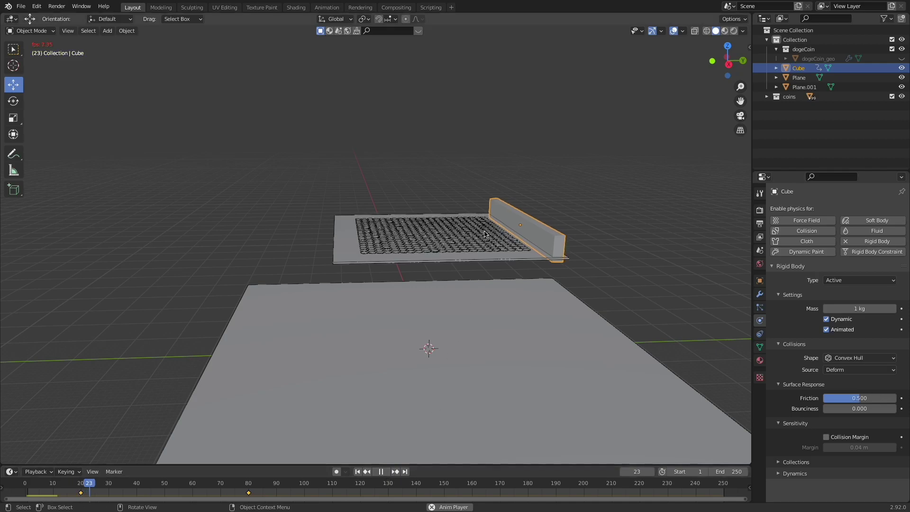
{"action": "left_click", "coordinate": [668, 218]}
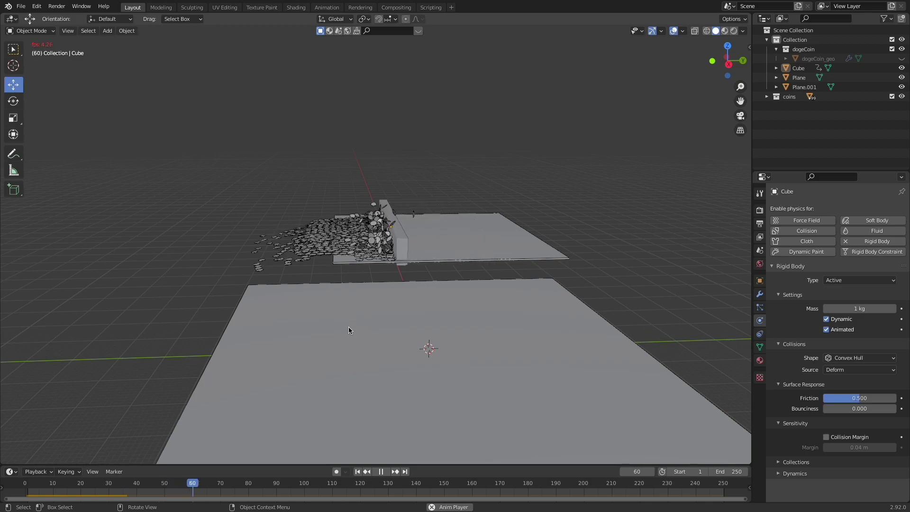
{"action": "middle_click_drag", "start_coordinate": [429, 366], "coordinate": [470, 292], "text": "shift"}
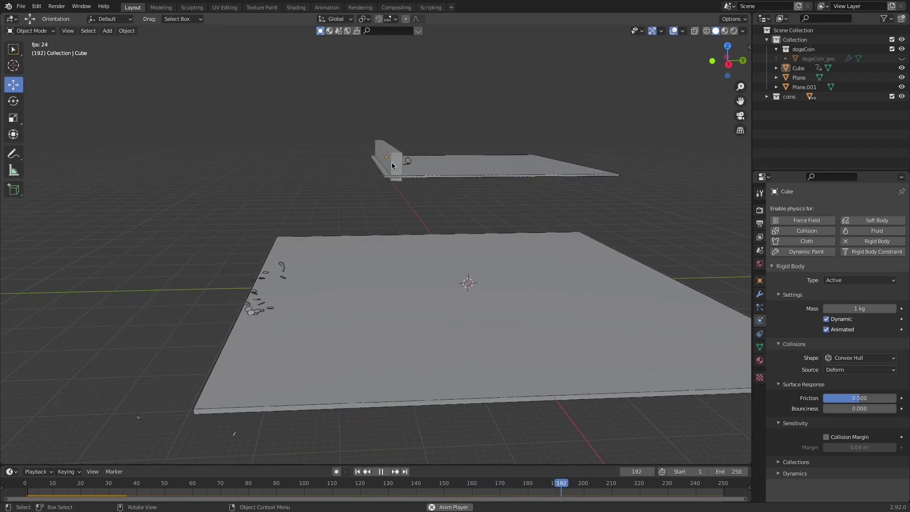
{"action": "left_click", "coordinate": [391, 161]}
{"action": "left_click", "coordinate": [357, 472]}
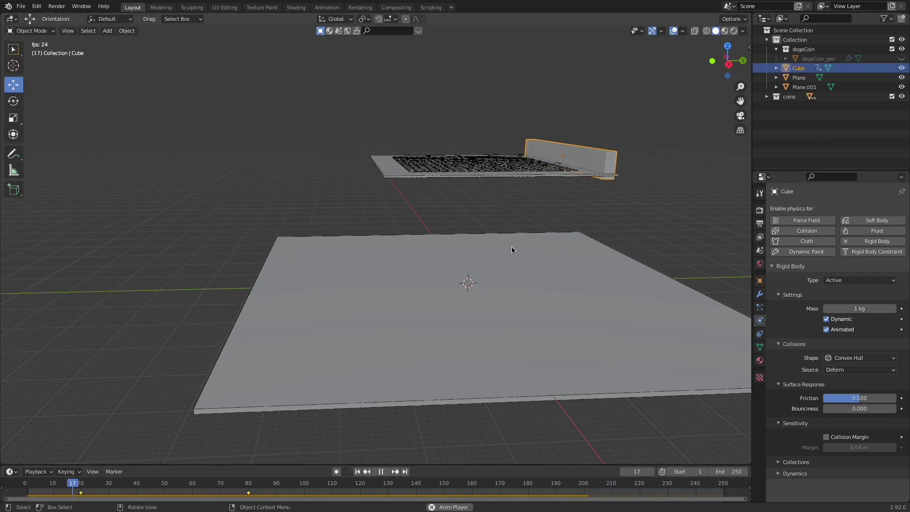
{"action": "middle_click_drag", "start_coordinate": [511, 246], "coordinate": [499, 258]}
{"action": "left_click", "coordinate": [544, 240]}
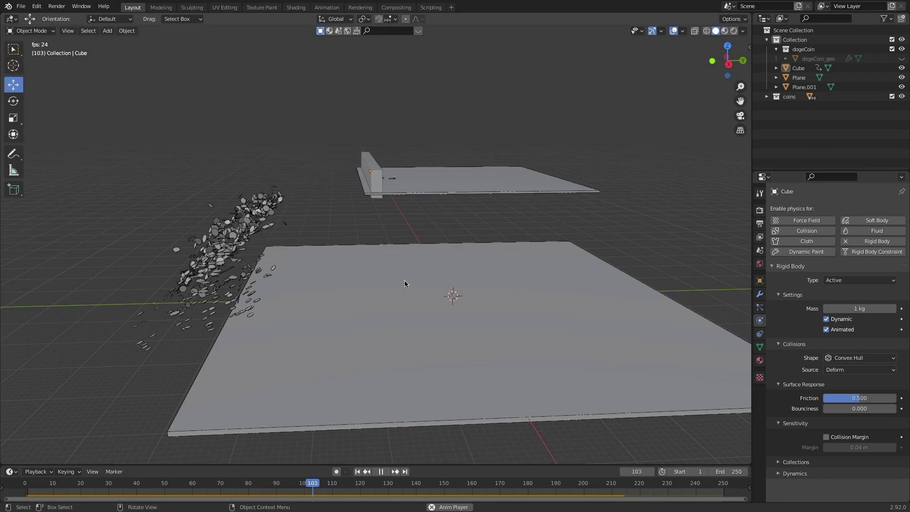
{"action": "scroll", "coordinate": [345, 295], "scroll_direction": "down", "scroll_amount": 3}
{"action": "middle_click_drag", "start_coordinate": [346, 318], "coordinate": [451, 231], "text": "shift"}
- Move the lower desk plane about 37 m along Y under the falling coins, then rewind
{"action": "key", "text": "space"}
{"action": "left_click", "coordinate": [535, 300]}
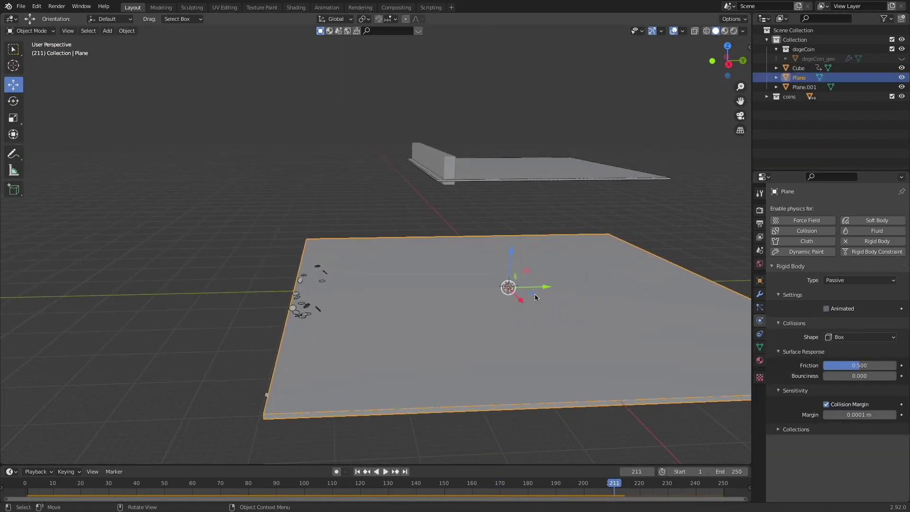
{"action": "left_click_drag", "start_coordinate": [530, 286], "coordinate": [409, 310]}
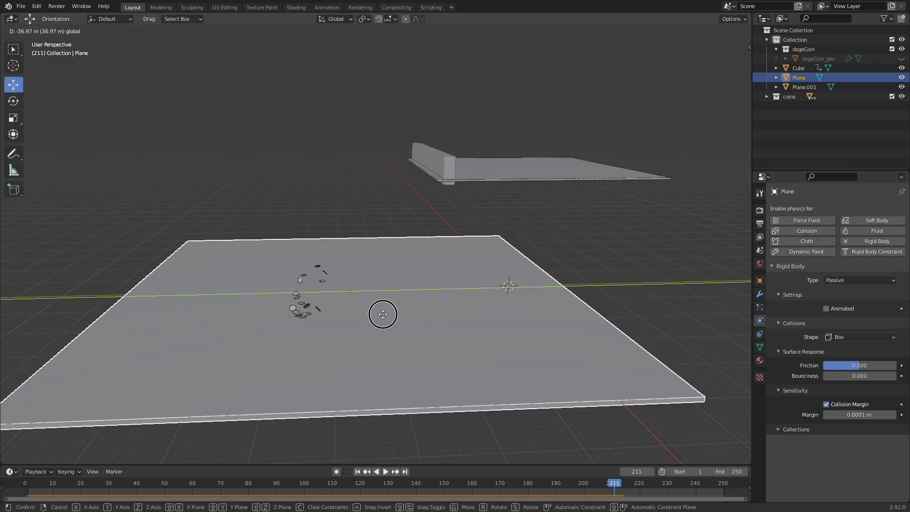
{"action": "left_click", "coordinate": [379, 315]}
{"action": "left_click", "coordinate": [358, 472]}
{"action": "left_click", "coordinate": [387, 471]}
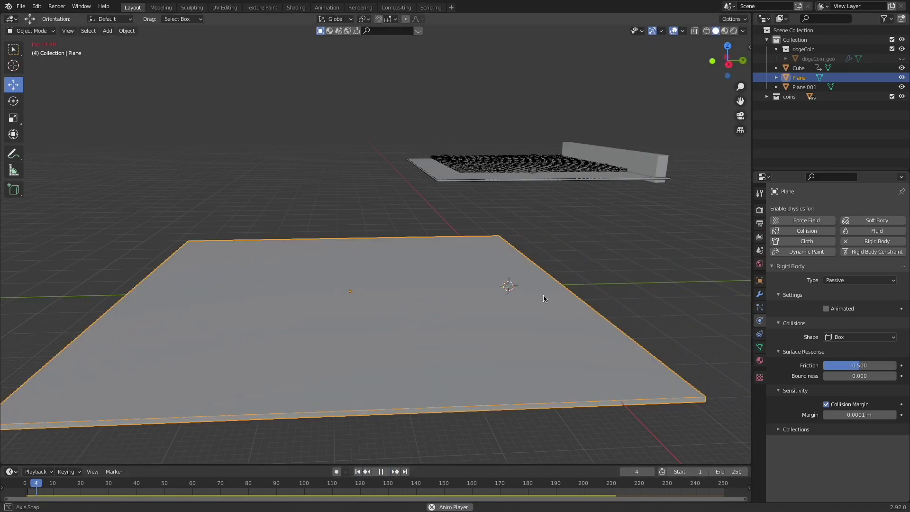
{"action": "middle_click_drag", "start_coordinate": [543, 295], "coordinate": [545, 305]}
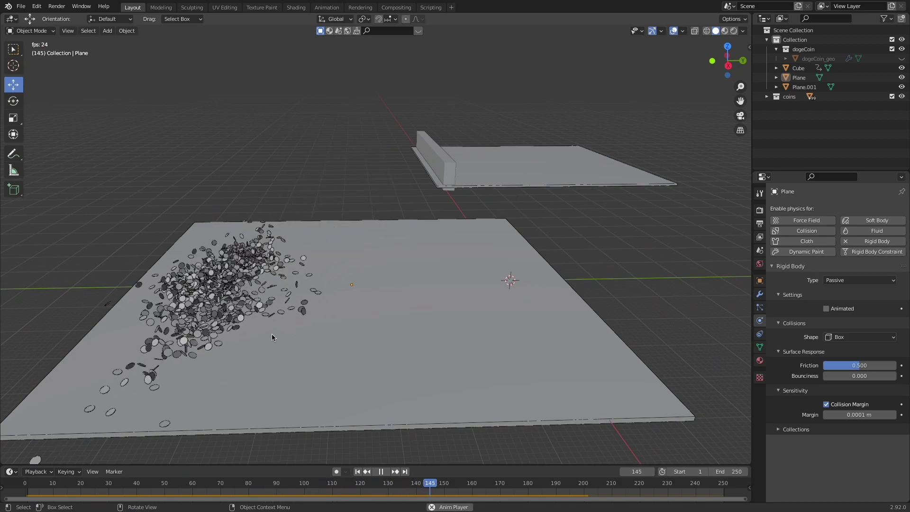
{"action": "middle_click_drag", "start_coordinate": [388, 331], "coordinate": [431, 274]}
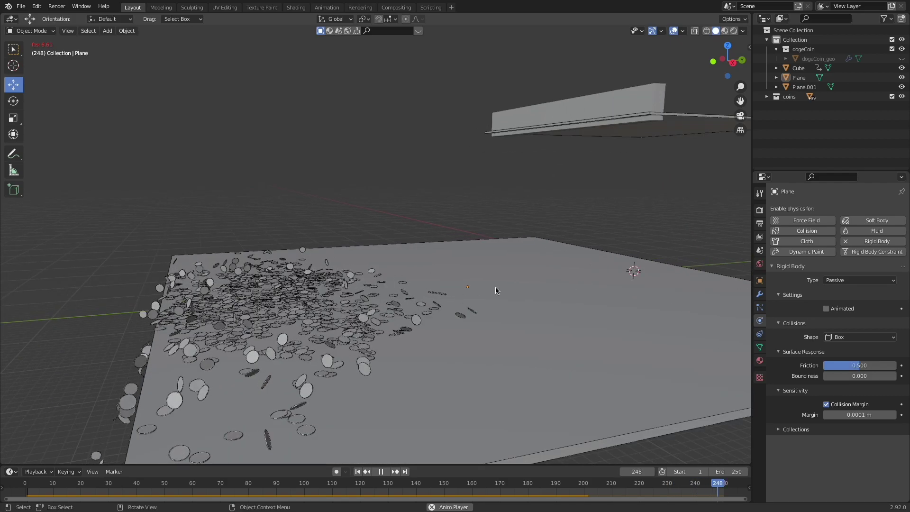
{"action": "middle_click_drag", "start_coordinate": [495, 287], "coordinate": [474, 291]}
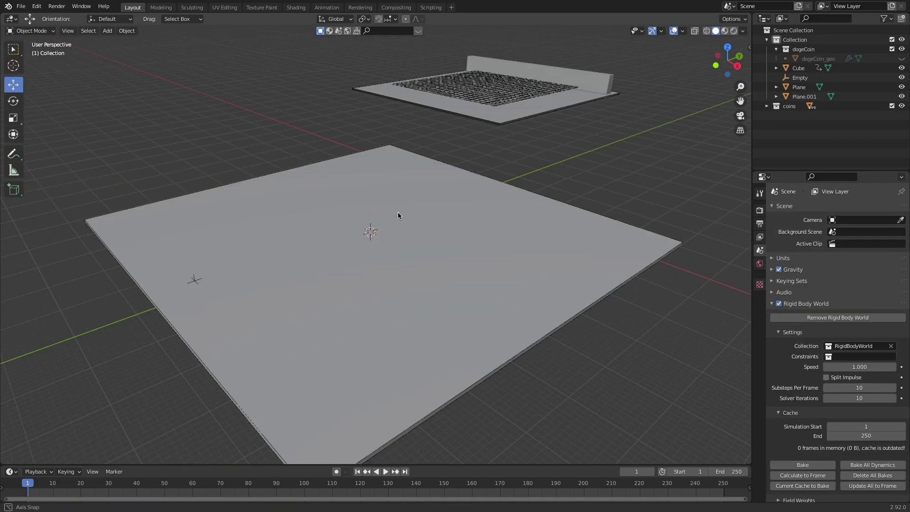
- Add a Suzanne monkey mesh and scale it up twice
{"action": "middle_click_drag", "start_coordinate": [398, 215], "coordinate": [254, 229]}
{"action": "key", "text": "shift+a"}
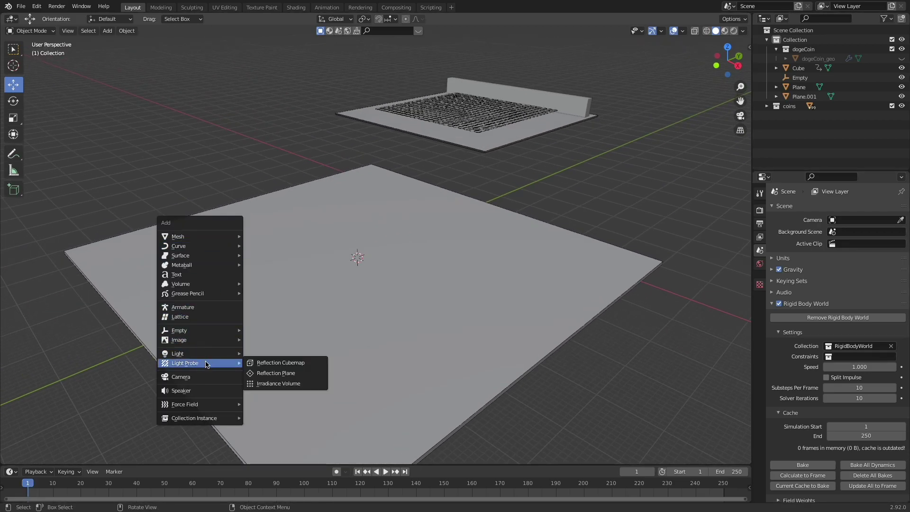
{"action": "mouse_move", "coordinate": [198, 406]}
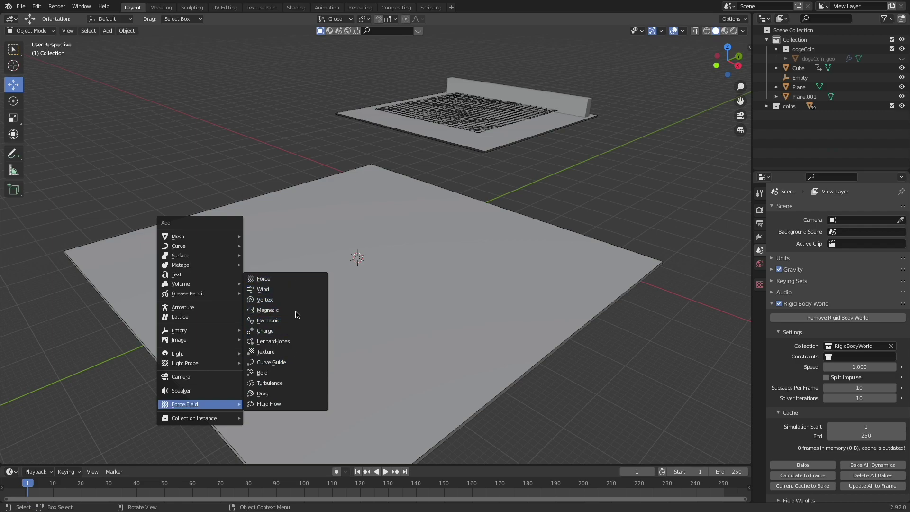
{"action": "middle_click_drag", "start_coordinate": [257, 308], "coordinate": [237, 300]}
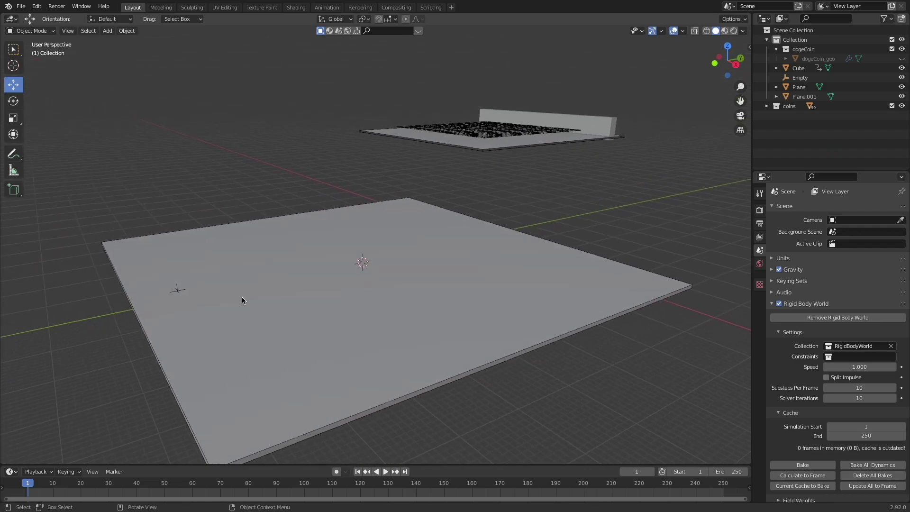
{"action": "key", "text": "shift+a"}
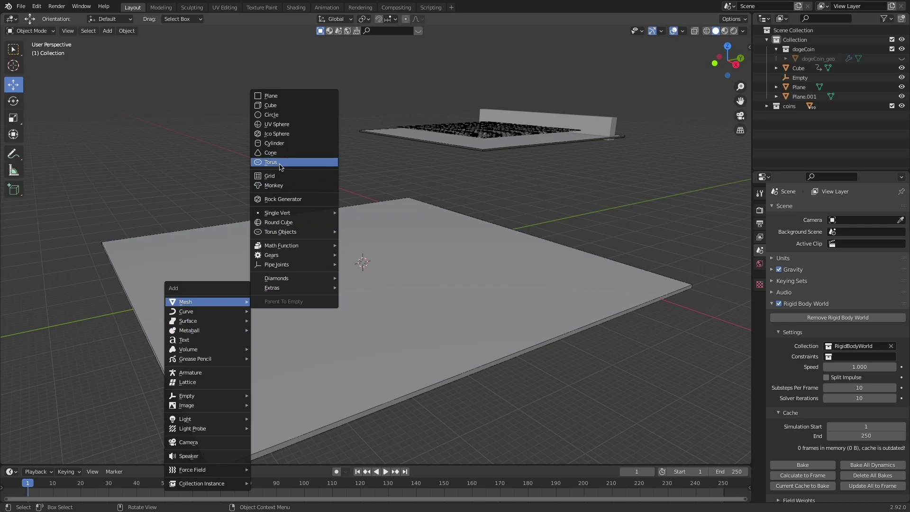
{"action": "left_click", "coordinate": [274, 188]}
{"action": "key", "text": "s"}
{"action": "left_click", "coordinate": [650, 429]}
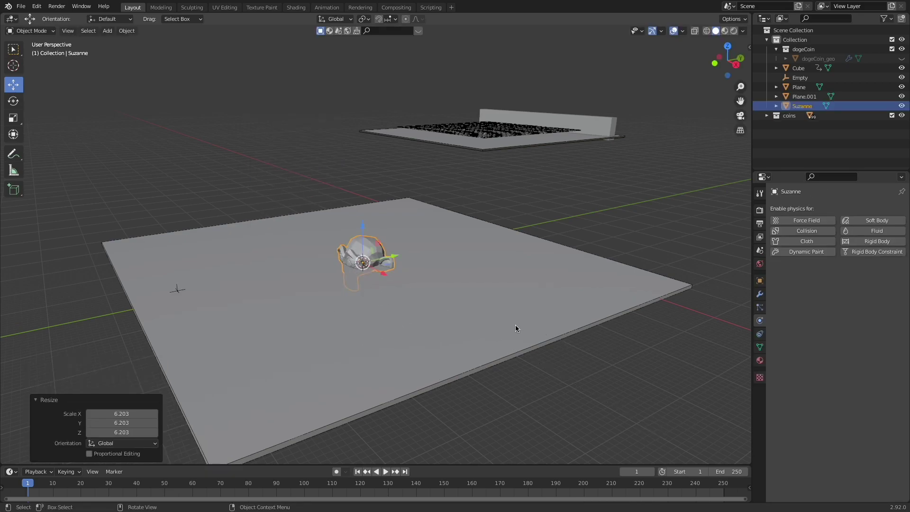
{"action": "key", "text": "s"}
{"action": "left_click", "coordinate": [585, 387]}
- Move the monkey to the left side of the plane, rotate it, and apply its scale
{"action": "left_click_drag", "start_coordinate": [387, 263], "coordinate": [257, 279]}
{"action": "key", "text": "r"}
{"action": "key", "text": "r"}
{"action": "left_click", "coordinate": [293, 240]}
{"action": "key", "text": "ctrl+a"}
{"action": "left_click", "coordinate": [293, 229]}
- Give the monkey a Passive rigid body
{"action": "left_click", "coordinate": [852, 242]}
{"action": "left_click", "coordinate": [842, 280]}
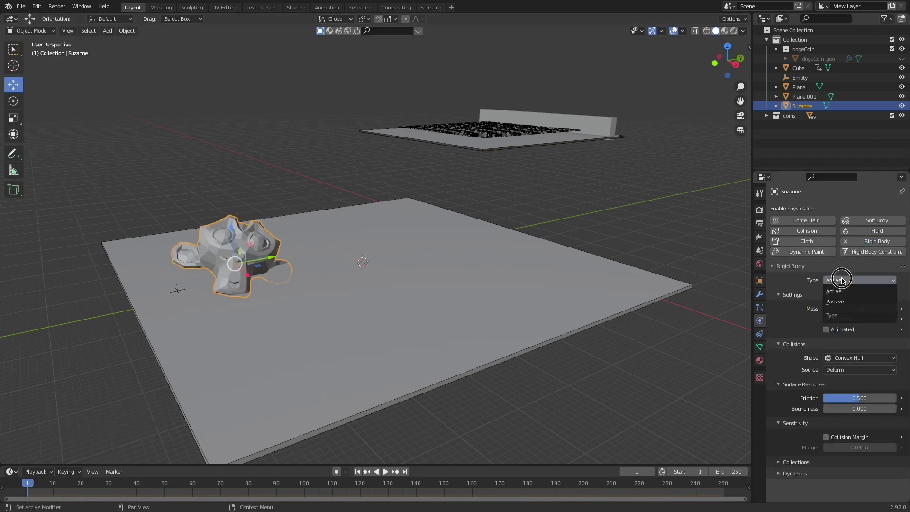
{"action": "left_click", "coordinate": [832, 302]}
{"action": "left_click", "coordinate": [871, 337]}
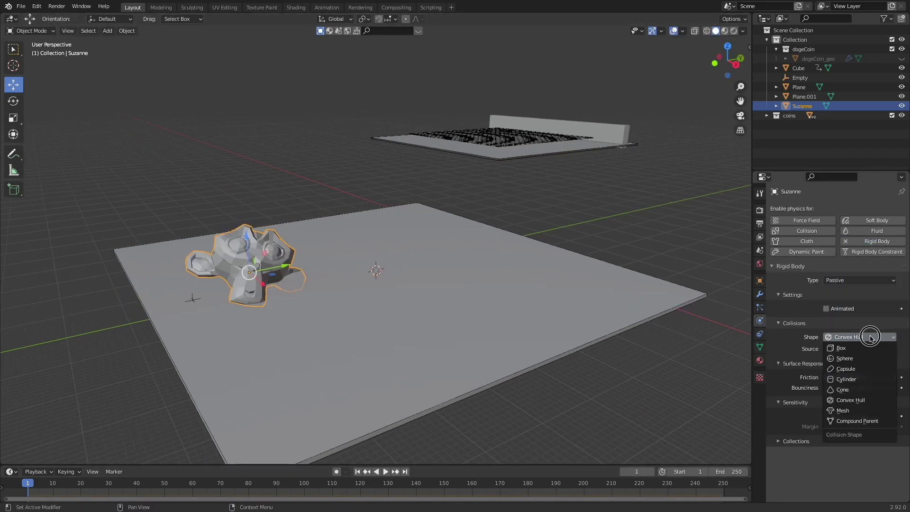
- Set the monkey's collision shape to Mesh and watch the coins hit it during playback
{"action": "left_click", "coordinate": [841, 413]}
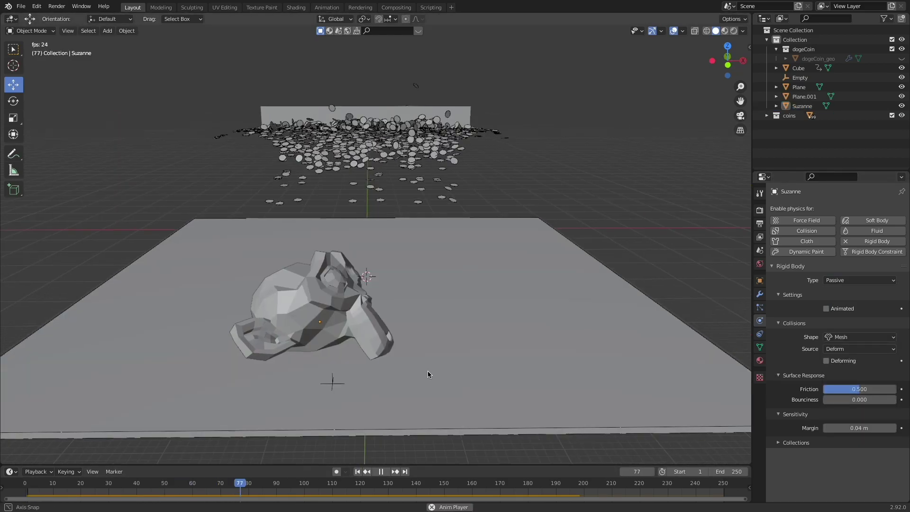
{"action": "middle_click_drag", "start_coordinate": [443, 372], "coordinate": [524, 322]}
{"action": "scroll", "coordinate": [583, 351], "scroll_direction": "up", "scroll_amount": 3}
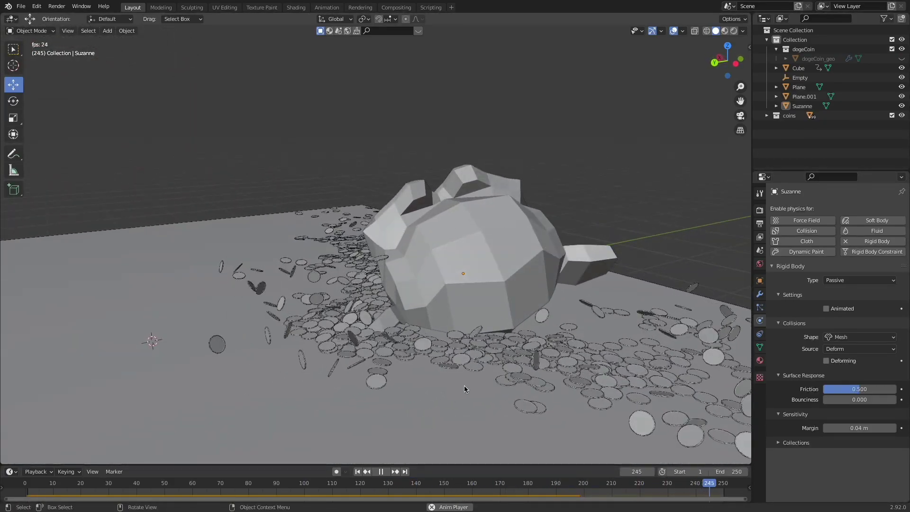
{"action": "scroll", "coordinate": [458, 387], "scroll_direction": "down", "scroll_amount": 5}
{"action": "middle_click_drag", "start_coordinate": [450, 389], "coordinate": [458, 346]}
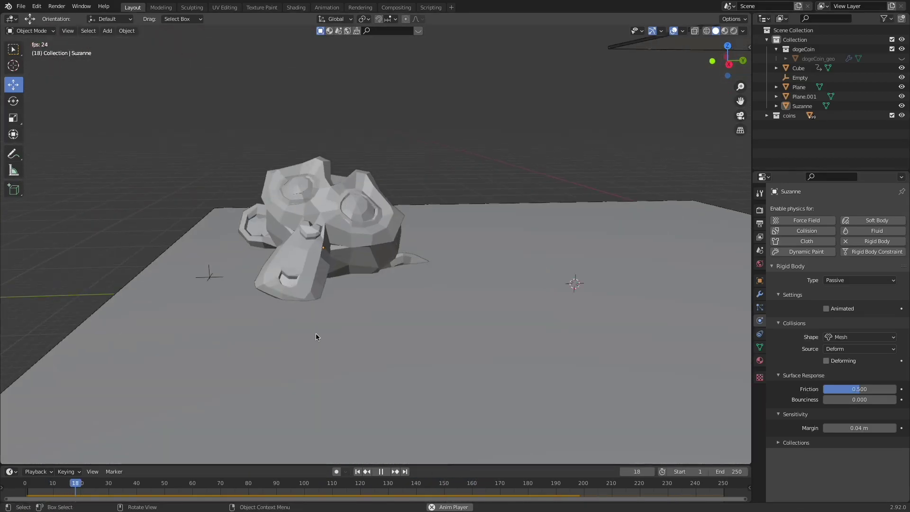
{"action": "middle_click_drag", "start_coordinate": [316, 334], "coordinate": [396, 339]}
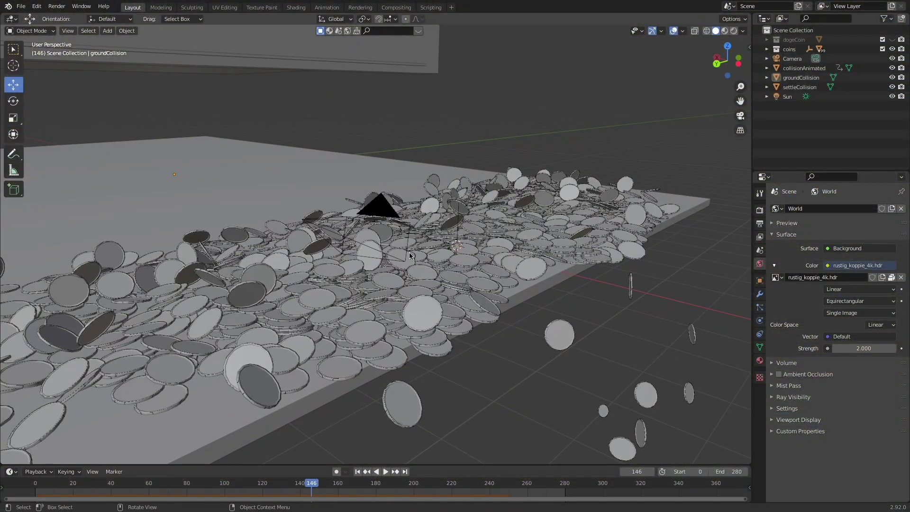
- Select the groundCollision plane and preview it alone in Rendered shading in the Shading workspace
{"action": "scroll", "coordinate": [408, 252], "scroll_direction": "down", "scroll_amount": 5}
{"action": "middle_click_drag", "start_coordinate": [393, 240], "coordinate": [433, 278], "text": "shift"}
{"action": "left_click", "coordinate": [331, 239]}
{"action": "scroll", "coordinate": [341, 243], "scroll_direction": "up", "scroll_amount": 5}
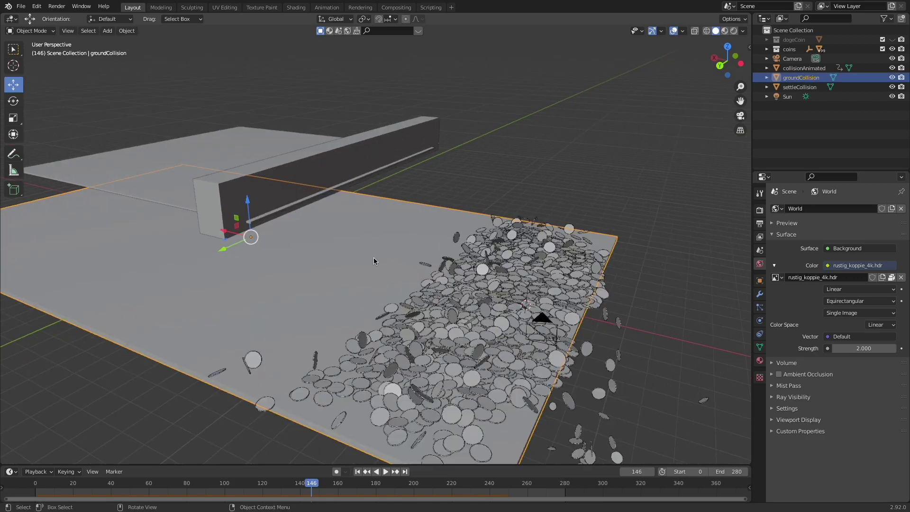
{"action": "left_click", "coordinate": [296, 7]}
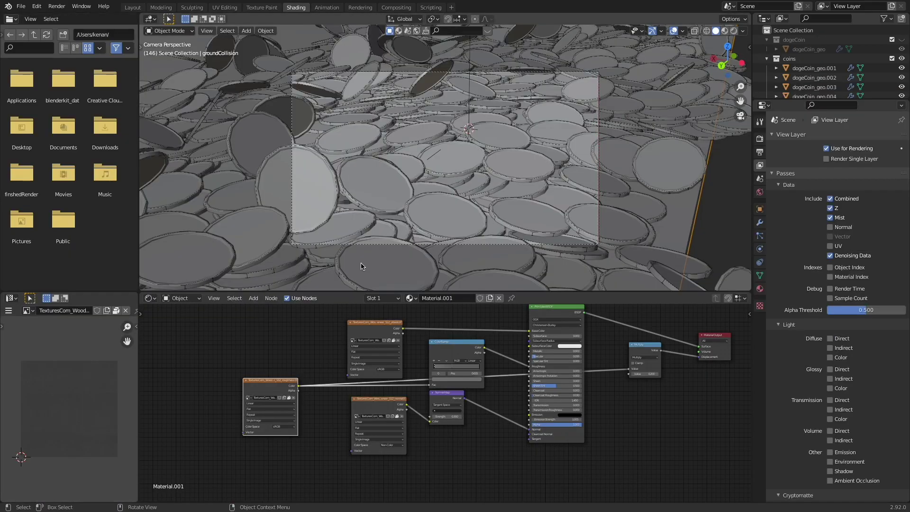
{"action": "key", "text": "shift+h"}
{"action": "key", "text": "z"}
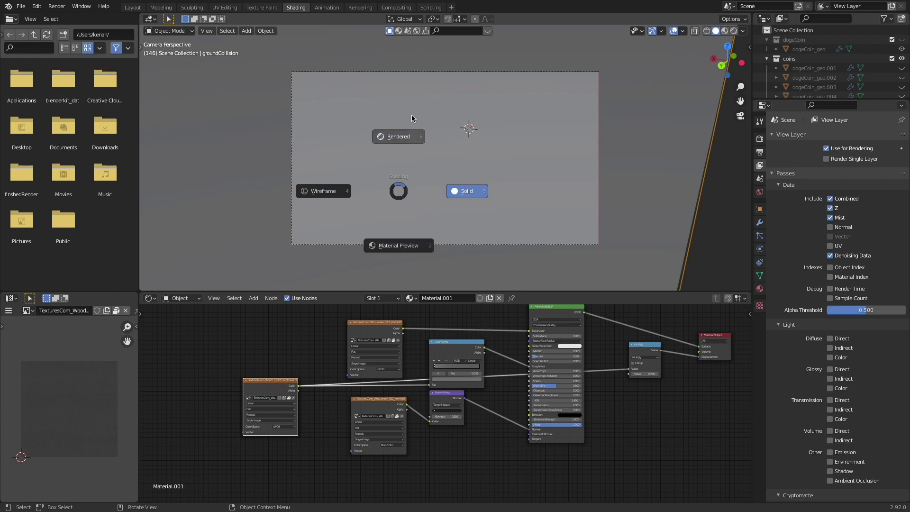
{"action": "left_click", "coordinate": [412, 115]}
{"action": "middle_click_drag", "start_coordinate": [461, 315], "coordinate": [415, 337]}
{"action": "scroll", "coordinate": [415, 337], "scroll_direction": "up", "scroll_amount": 1}
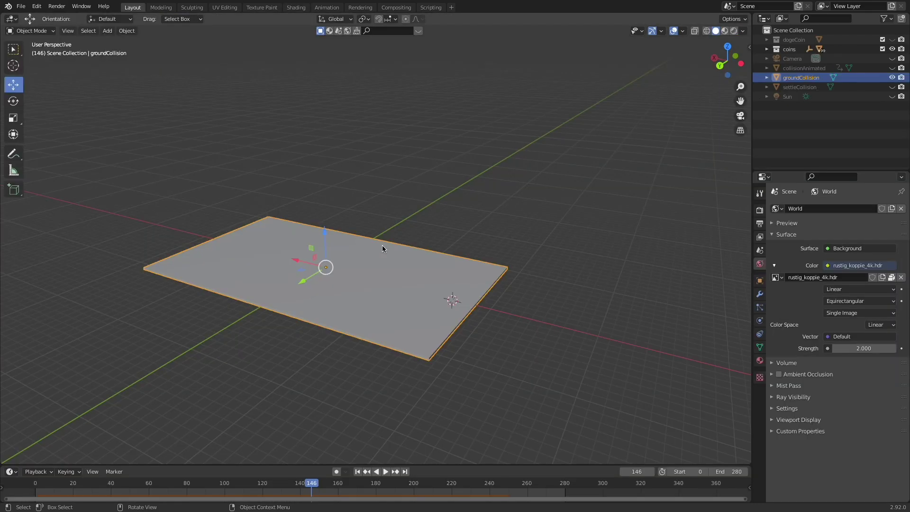
- Restore the hidden objects and select the Sun lamp
{"action": "key", "text": "alt+h"}
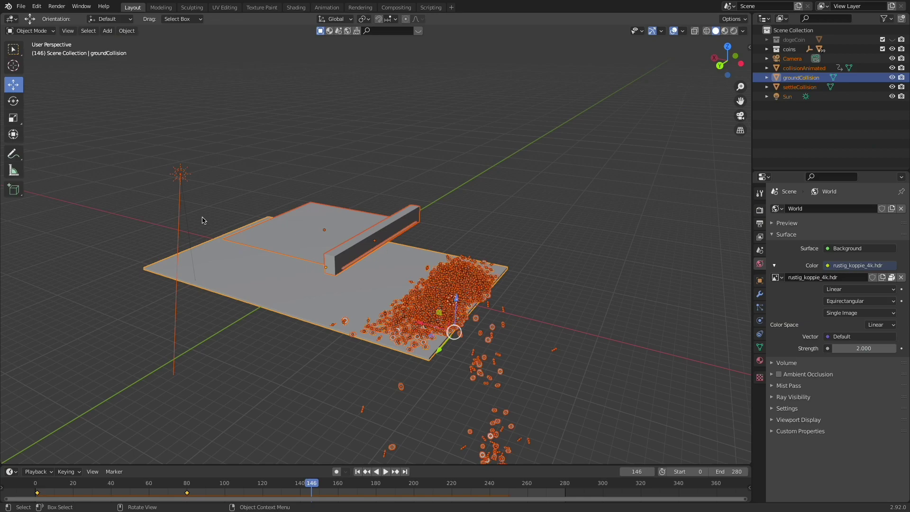
{"action": "left_click", "coordinate": [304, 163]}
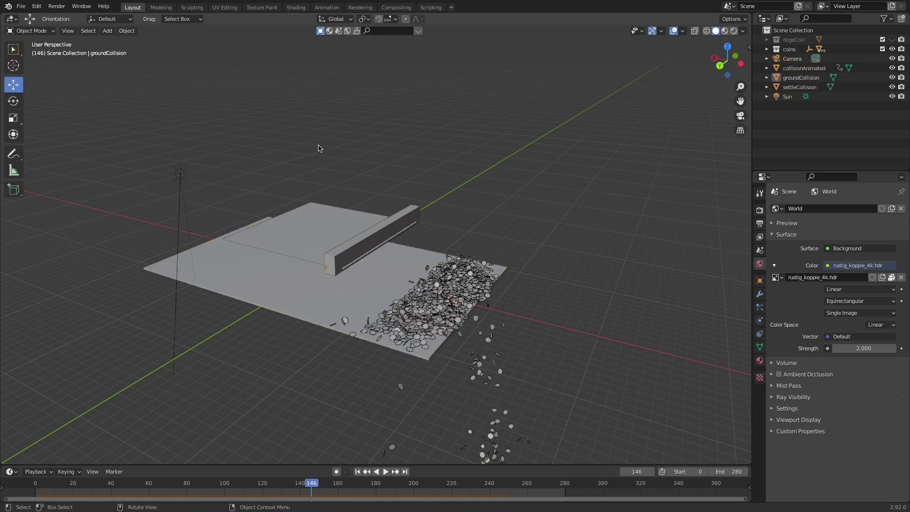
{"action": "left_click", "coordinate": [187, 168]}
{"action": "scroll", "coordinate": [456, 185], "scroll_direction": "up", "scroll_amount": 4}
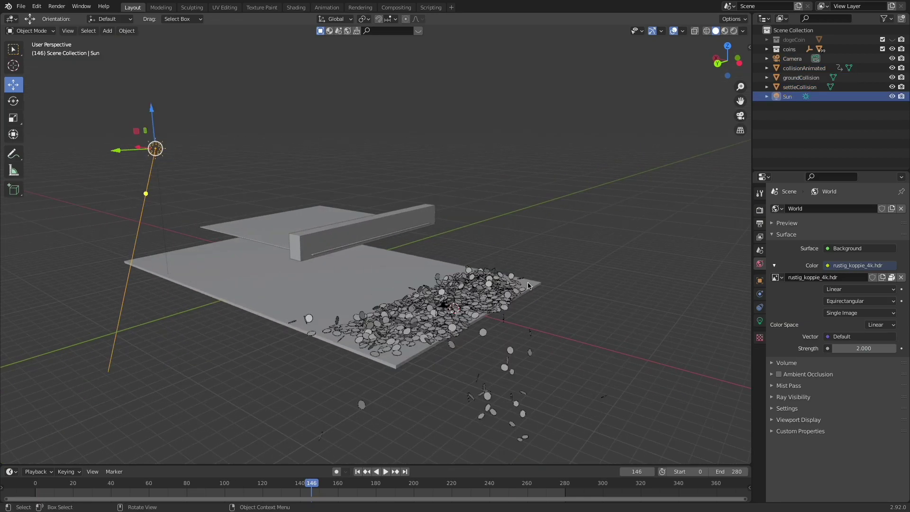
- Switch the viewport to Material Preview, then Rendered shading, viewing the coin tray against the HDRI landscape
{"action": "key", "text": "z"}
{"action": "left_click", "coordinate": [435, 402]}
{"action": "middle_click_drag", "start_coordinate": [435, 403], "coordinate": [338, 344]}
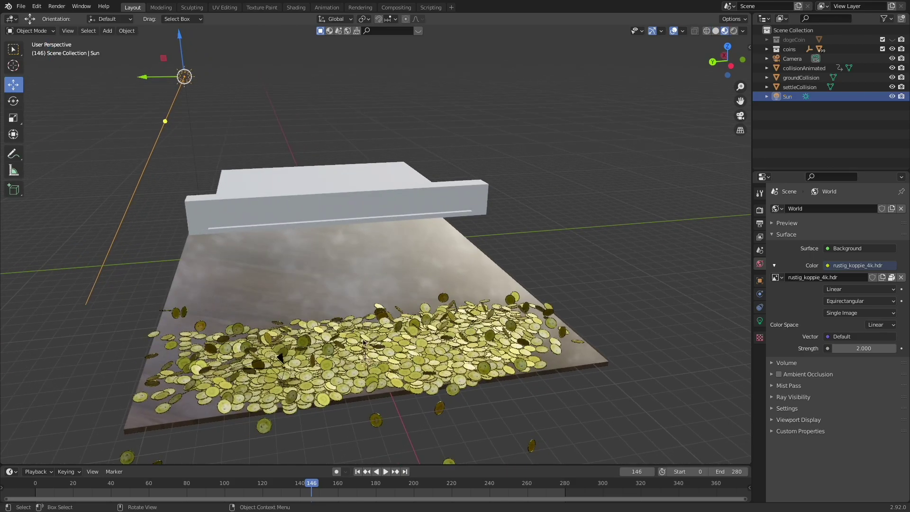
{"action": "middle_click_drag", "start_coordinate": [390, 317], "coordinate": [430, 312], "text": "shift"}
{"action": "key", "text": "z"}
{"action": "left_click", "coordinate": [392, 219]}
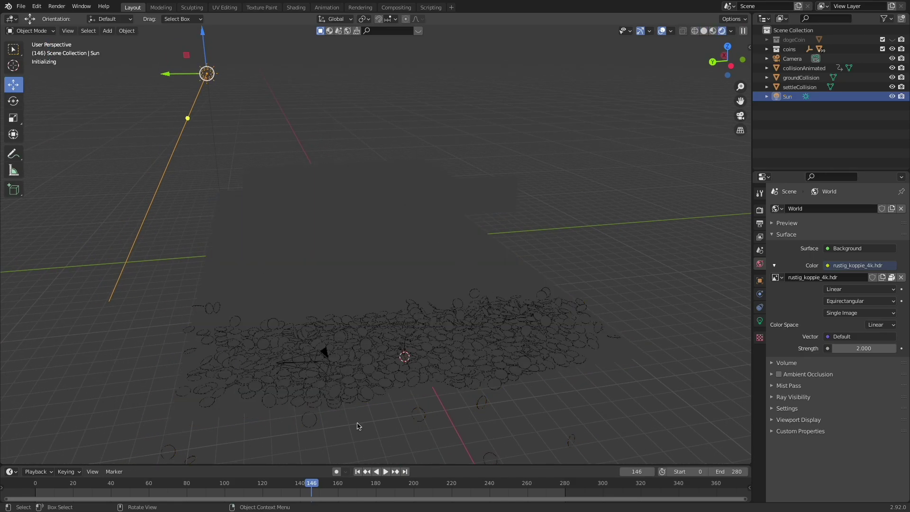
{"action": "middle_click_drag", "start_coordinate": [433, 360], "coordinate": [451, 352]}
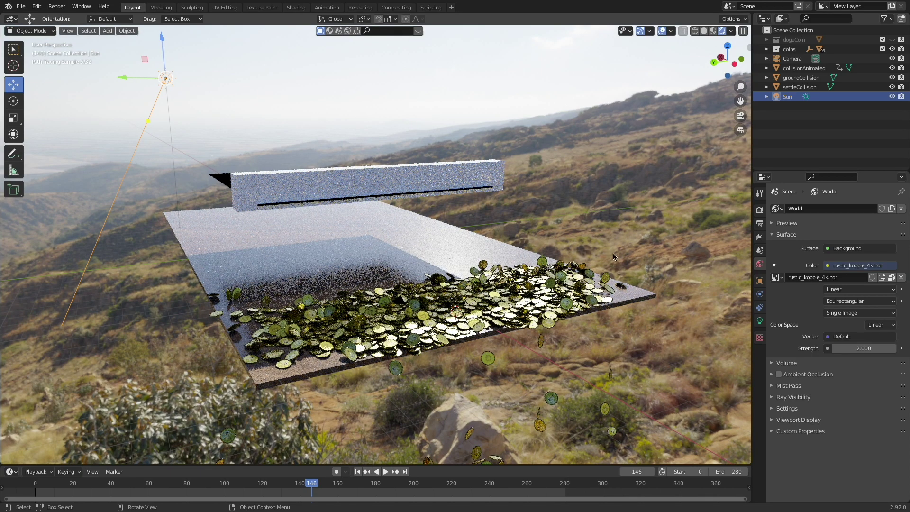
{"action": "mouse_move", "coordinate": [455, 362]}
{"action": "middle_mouse_down"}
{"action": "mouse_move", "coordinate": [444, 292]}
{"action": "mouse_move", "coordinate": [479, 295]}
{"action": "mouse_move", "coordinate": [476, 308]}
{"action": "middle_mouse_up"}
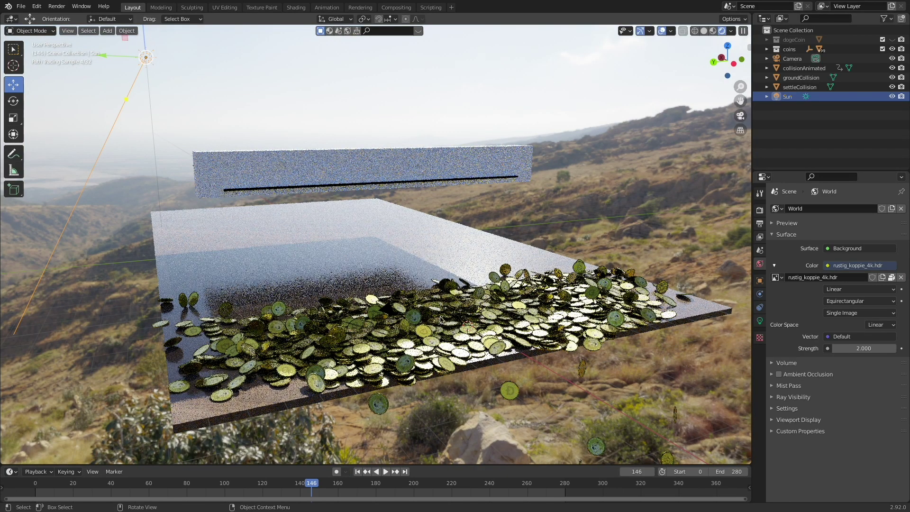
- Check the Render and View Layer properties, then look through the scene camera
{"action": "left_click", "coordinate": [760, 211]}
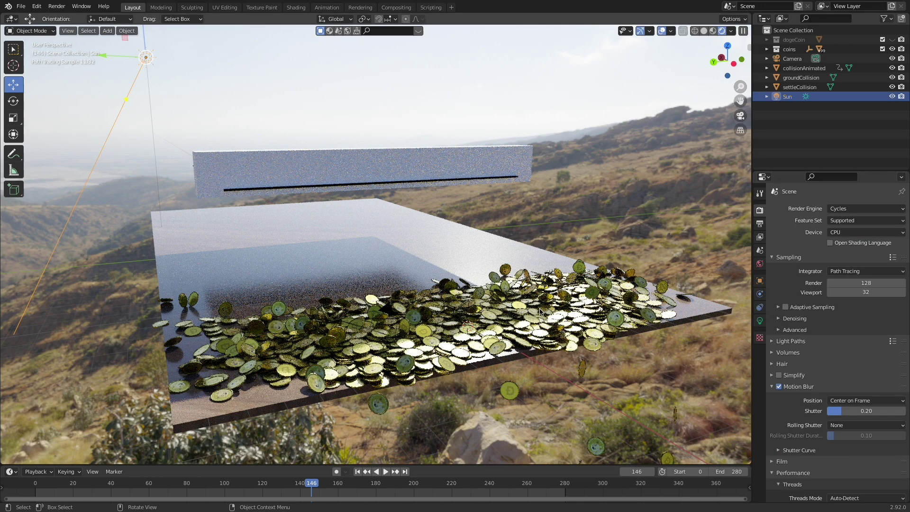
{"action": "left_click", "coordinate": [761, 237]}
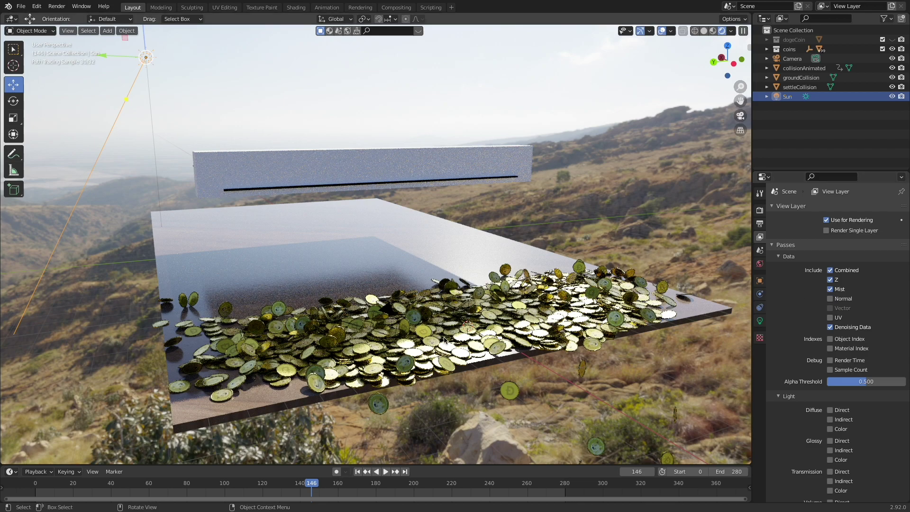
{"action": "key", "text": "grave"}
{"action": "left_click", "coordinate": [418, 340]}
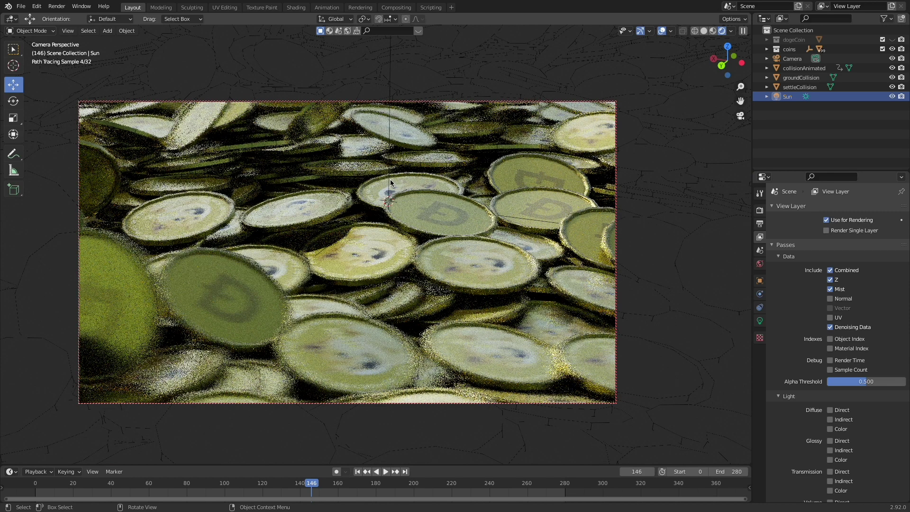
- Select the Empty focus target, then the Camera, and show its 80 mm lens and F-Stop 2.8 depth-of-field settings
{"action": "left_click", "coordinate": [400, 195]}
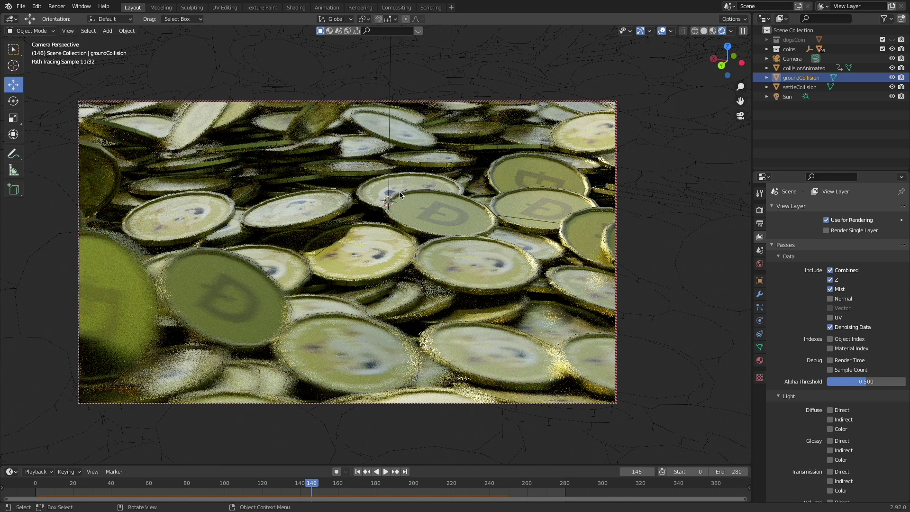
{"action": "left_click", "coordinate": [540, 206]}
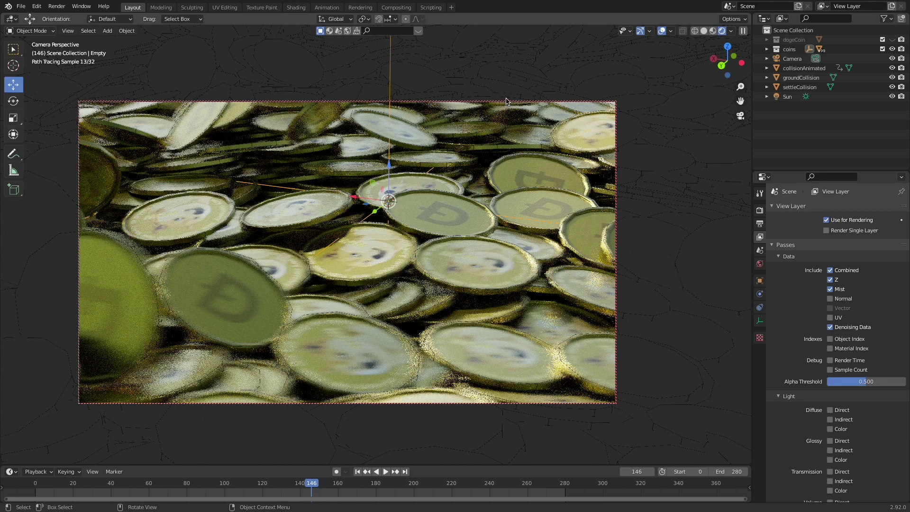
{"action": "left_click", "coordinate": [483, 103]}
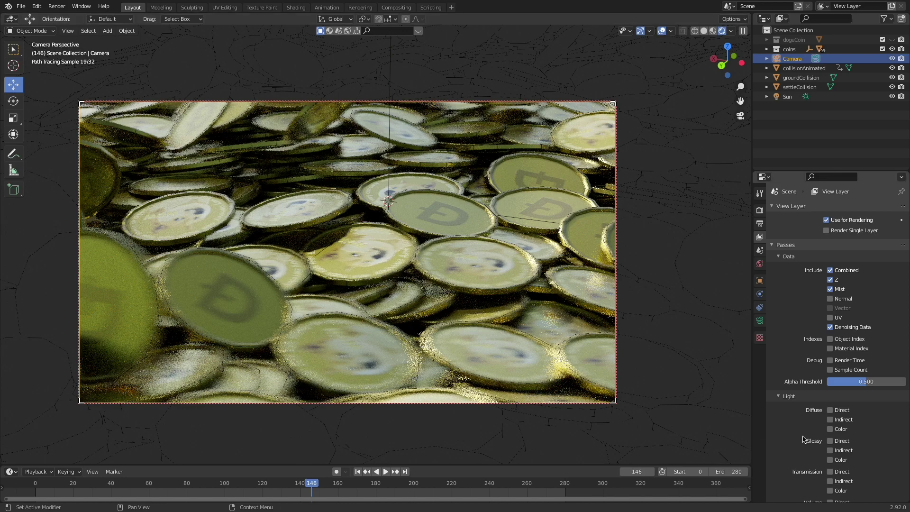
{"action": "left_click", "coordinate": [760, 321]}
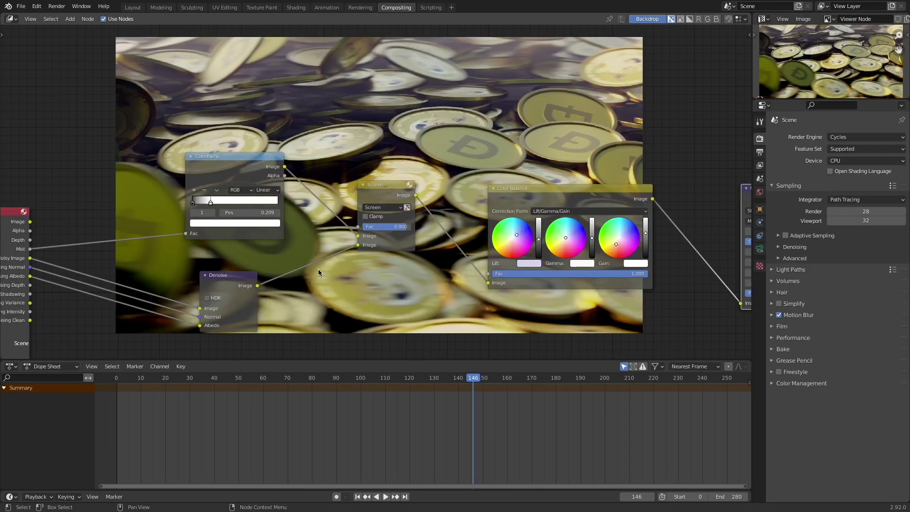
- Preview the Mist pass, the ColorRamp output, then the Glare output on the compositor backdrop
{"action": "middle_click_drag", "start_coordinate": [318, 268], "coordinate": [409, 257]}
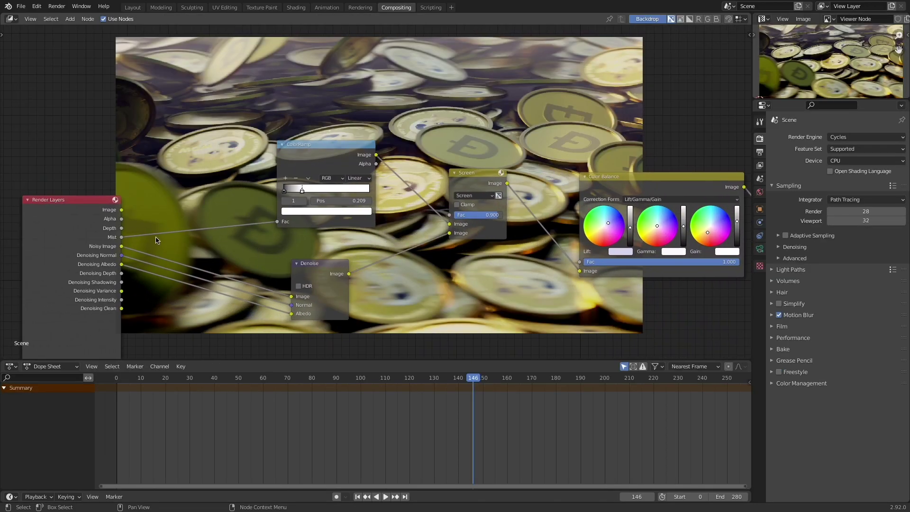
{"action": "left_click", "coordinate": [123, 238], "text": "ctrl+shift"}
{"action": "left_click", "coordinate": [343, 147], "text": "ctrl+shift"}
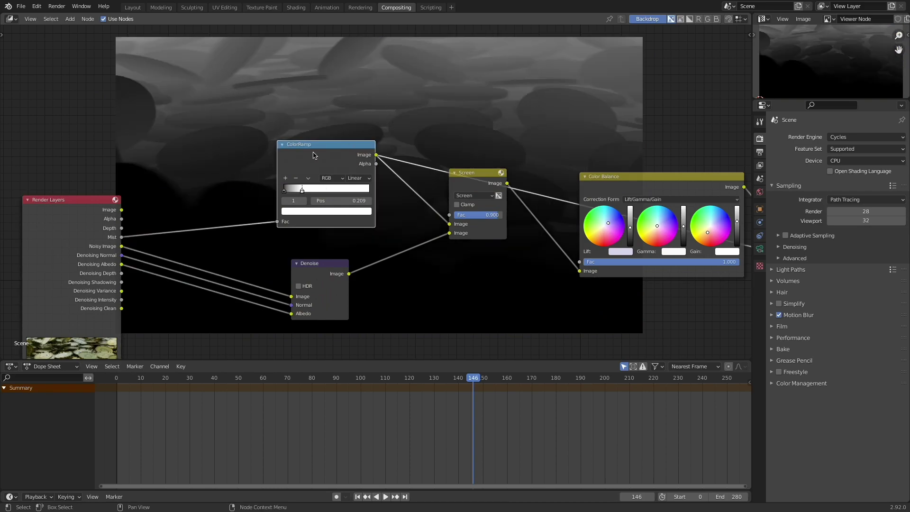
{"action": "middle_click_drag", "start_coordinate": [407, 285], "coordinate": [339, 266]}
{"action": "middle_click_drag", "start_coordinate": [203, 257], "coordinate": [271, 256]}
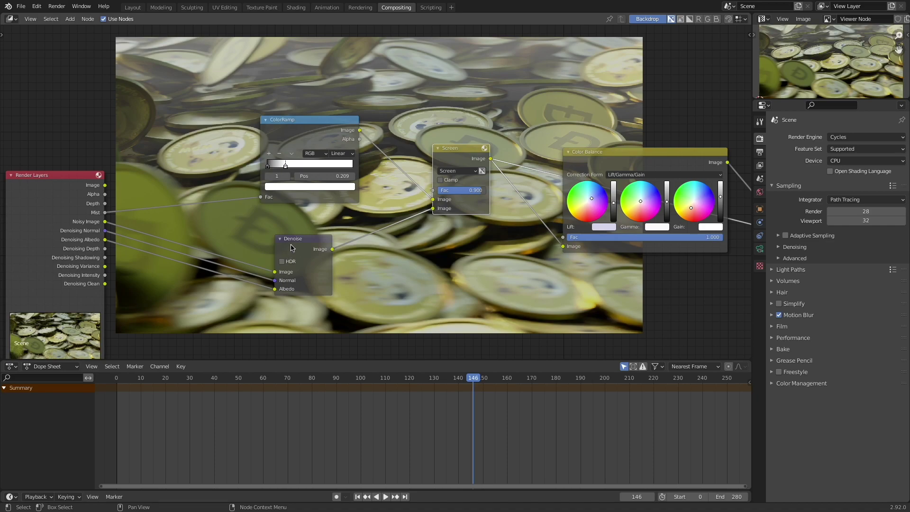
{"action": "left_click_drag", "start_coordinate": [292, 245], "coordinate": [299, 235]}
{"action": "middle_click_drag", "start_coordinate": [412, 277], "coordinate": [220, 297]}
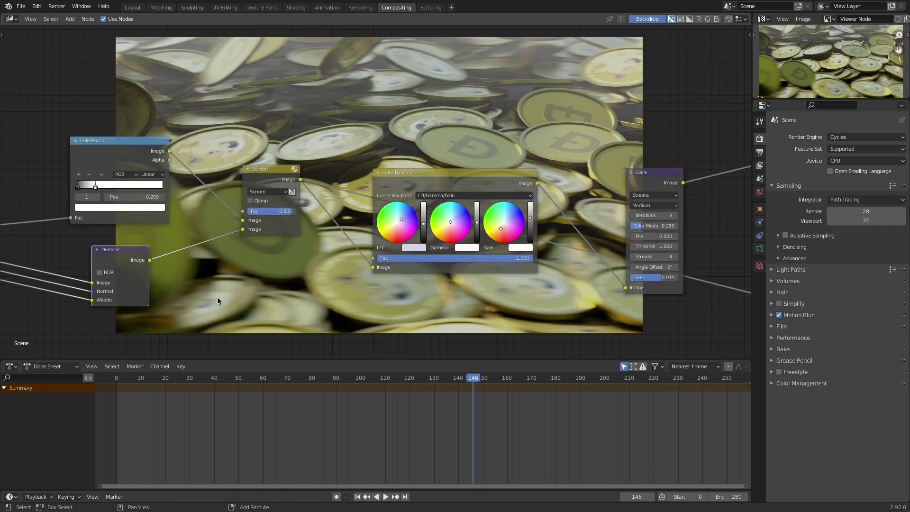
{"action": "scroll", "coordinate": [403, 201], "scroll_direction": "down", "scroll_amount": 2}
{"action": "middle_click_drag", "start_coordinate": [529, 268], "coordinate": [372, 271]}
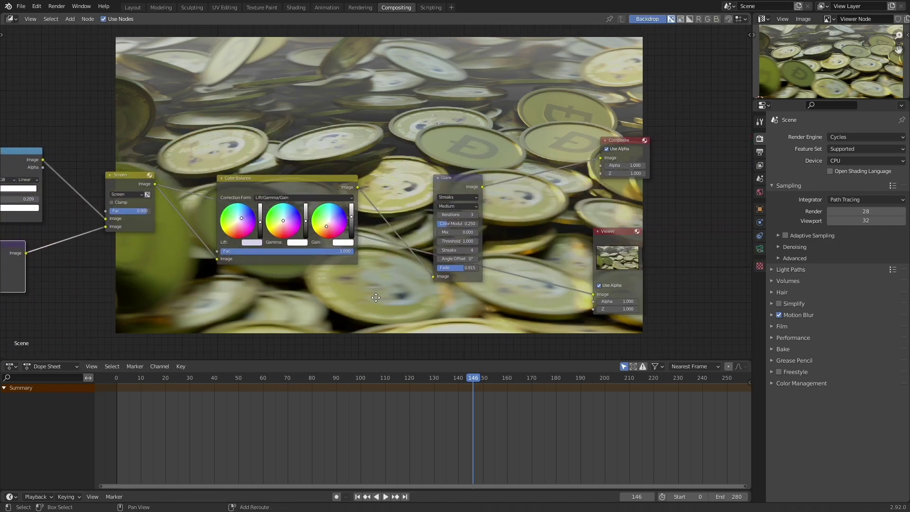
{"action": "left_click", "coordinate": [469, 188], "text": "ctrl+shift"}
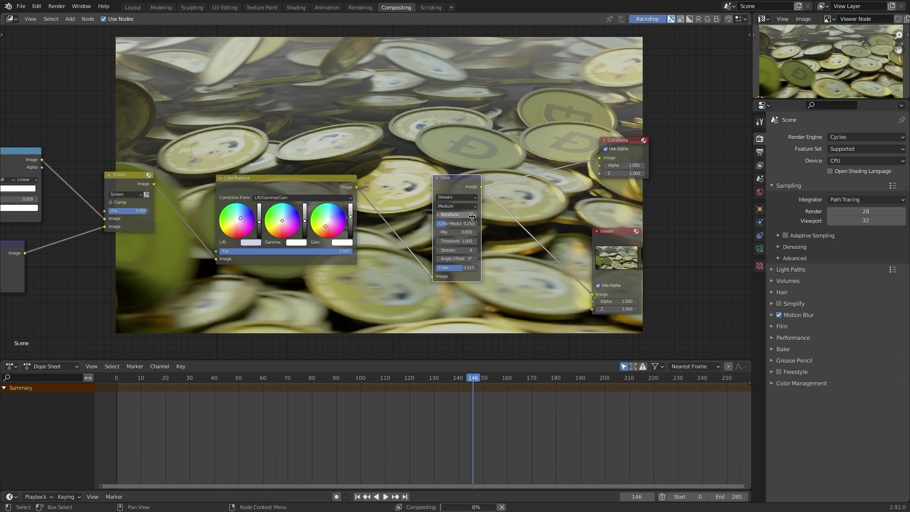
- Fit the whole compositor node graph into view and bring up the Render menu
{"action": "middle_click_drag", "start_coordinate": [412, 125], "coordinate": [445, 152]}
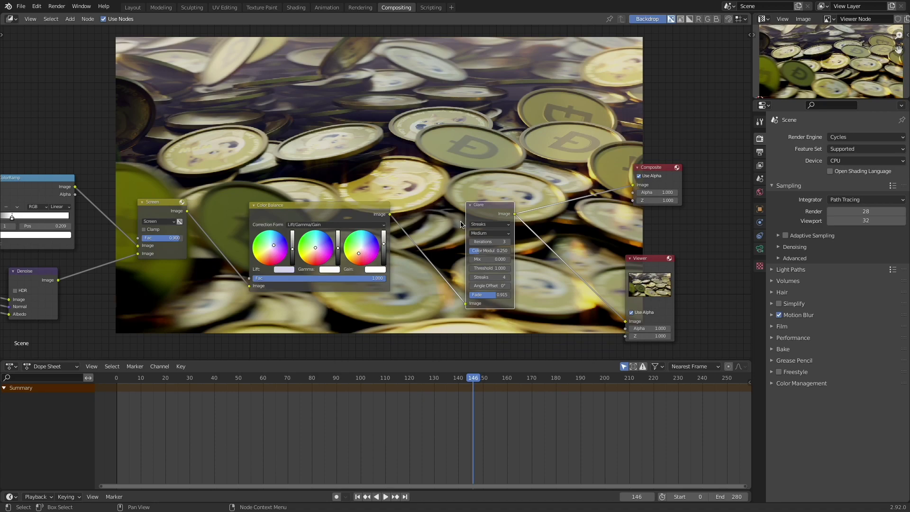
{"action": "scroll", "coordinate": [447, 233], "scroll_direction": "down", "scroll_amount": 1}
{"action": "middle_click_drag", "start_coordinate": [446, 230], "coordinate": [503, 230]}
{"action": "scroll", "coordinate": [493, 241], "scroll_direction": "down", "scroll_amount": 1}
{"action": "middle_click_drag", "start_coordinate": [476, 259], "coordinate": [506, 277]}
{"action": "scroll", "coordinate": [506, 269], "scroll_direction": "down", "scroll_amount": 1}
{"action": "scroll", "coordinate": [618, 294], "scroll_direction": "up", "scroll_amount": 2}
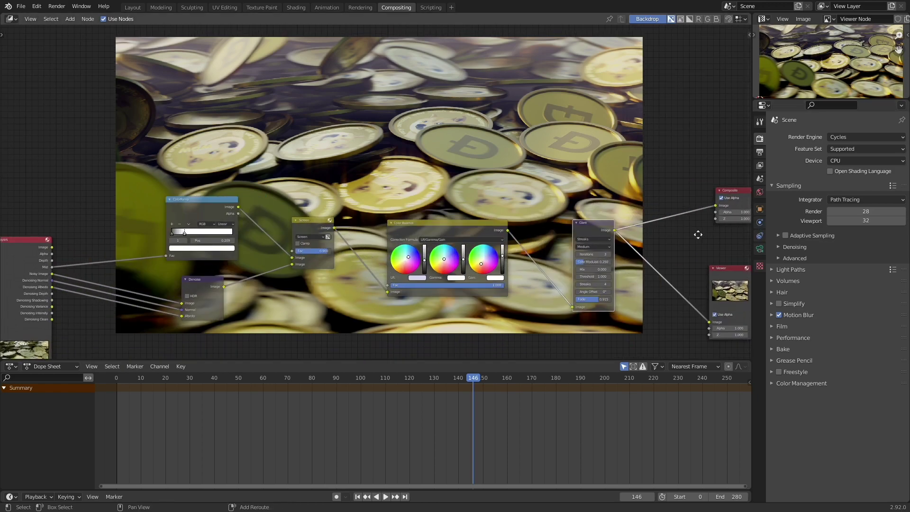
{"action": "scroll", "coordinate": [666, 269], "scroll_direction": "down", "scroll_amount": 1}
{"action": "middle_click_drag", "start_coordinate": [666, 271], "coordinate": [629, 241]}
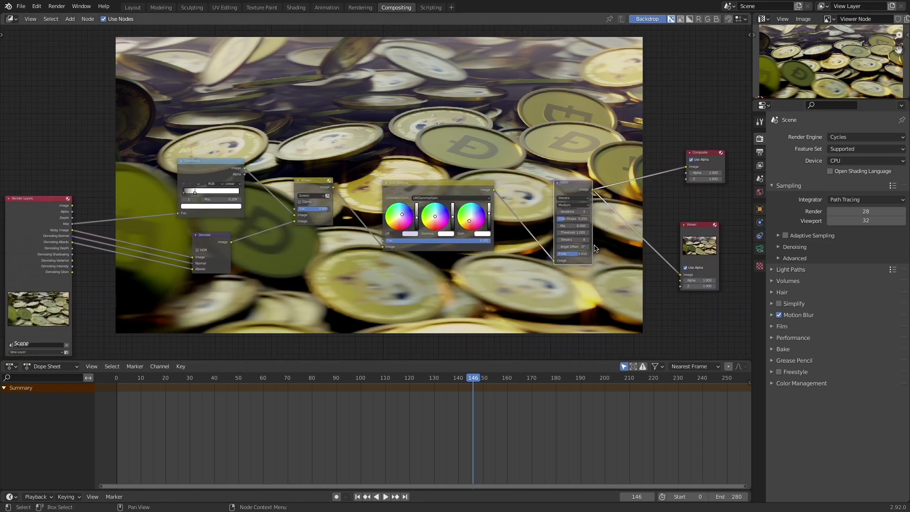
{"action": "left_click", "coordinate": [56, 6]}
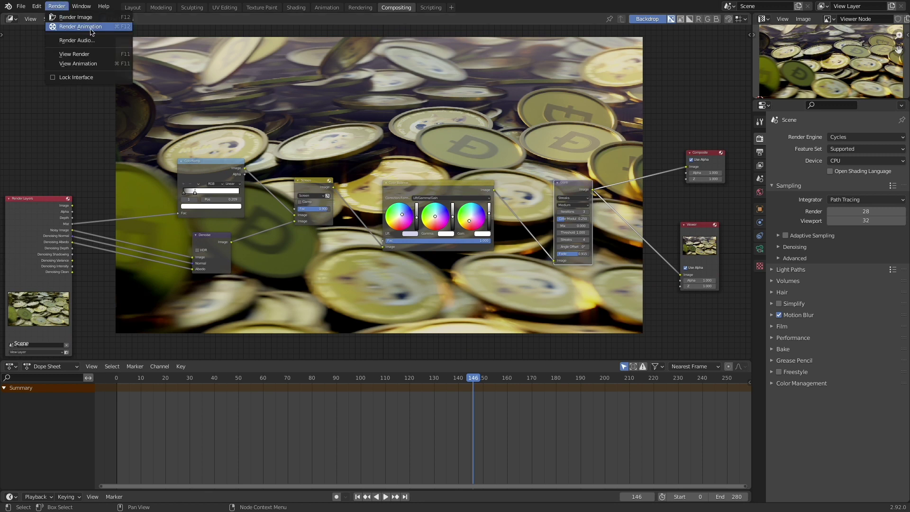